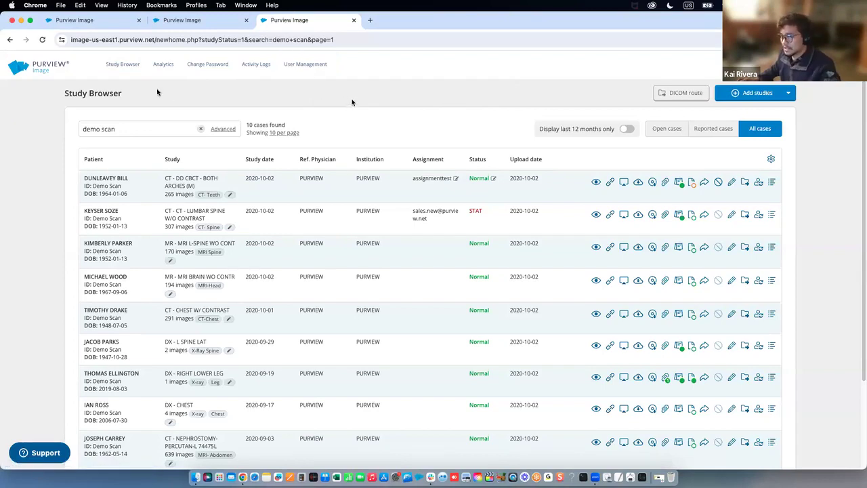
Review the Study Browser heading, Patient and Study columns, and each study's date
drag(79, 90, 122, 95)
click(149, 124)
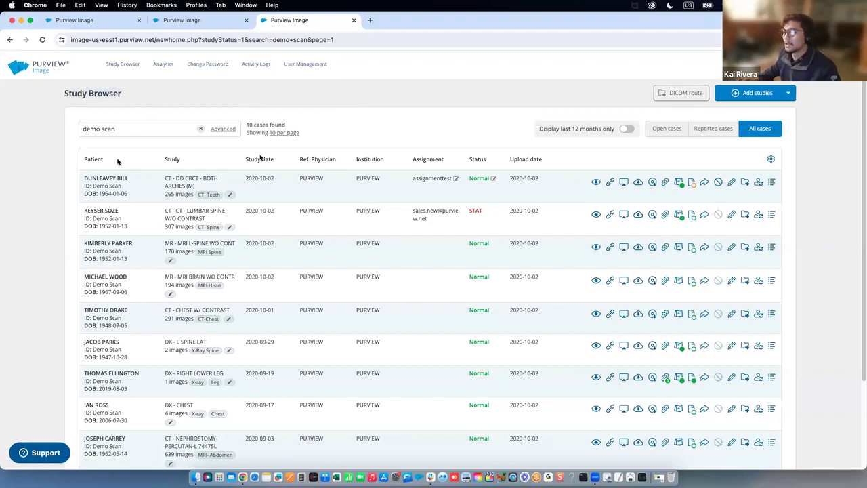
drag(80, 158, 195, 160)
double_click(172, 159)
click(253, 160)
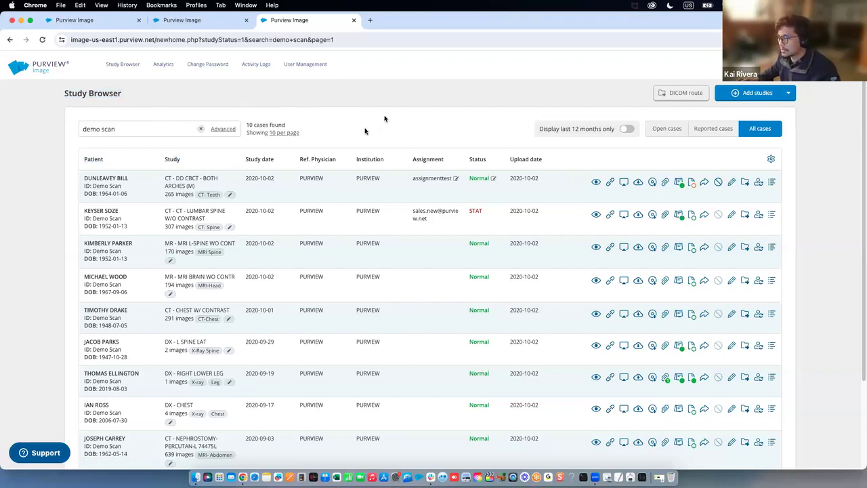
triple_click(275, 178)
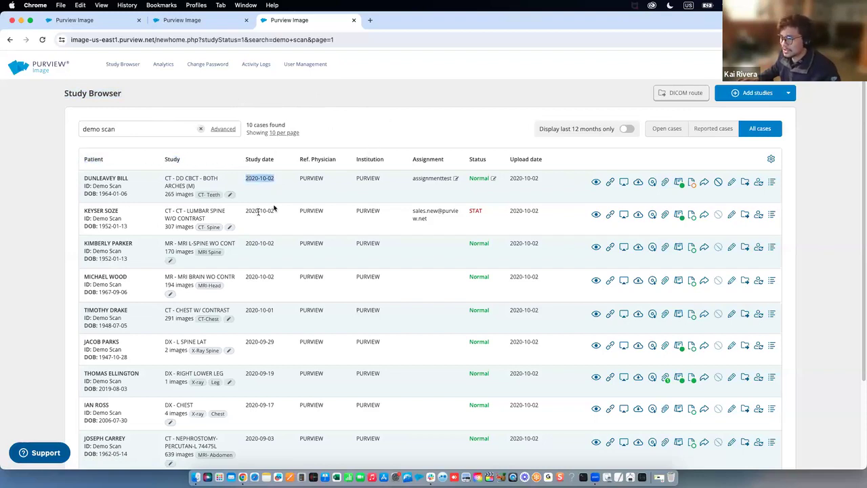
triple_click(274, 210)
triple_click(274, 244)
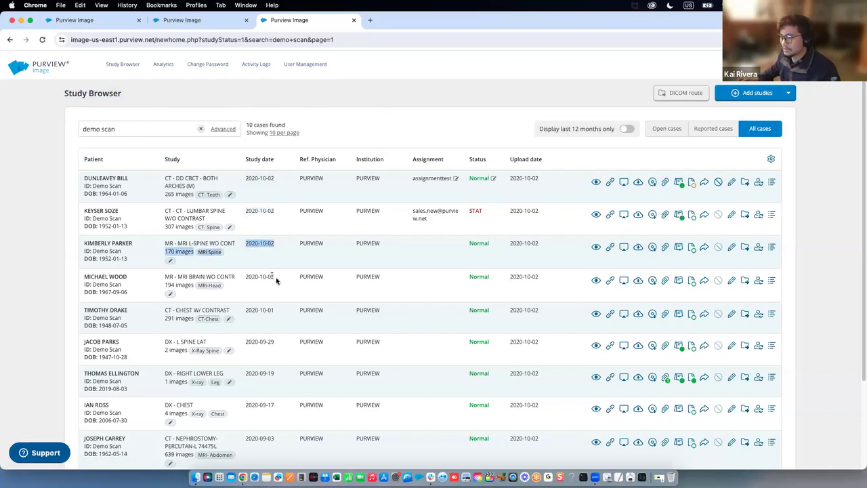
triple_click(274, 278)
click(292, 256)
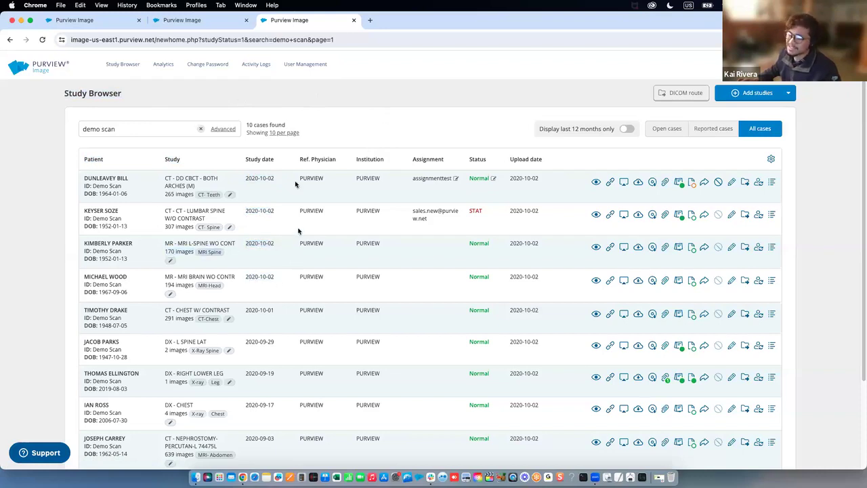
scroll(296, 182, down, 1)
triple_click(274, 176)
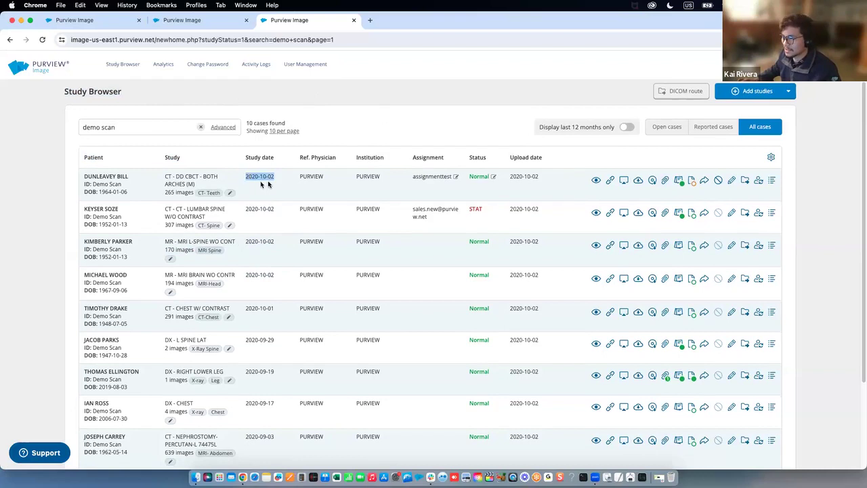
click(272, 185)
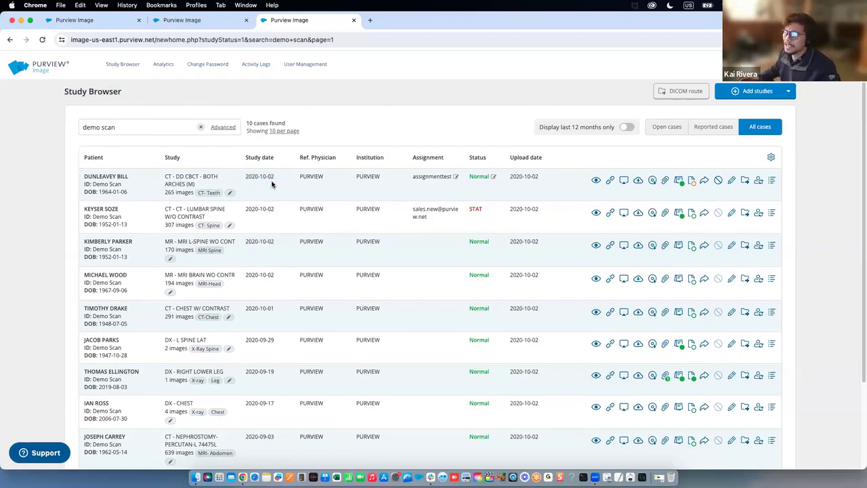
scroll(277, 189, up, 1)
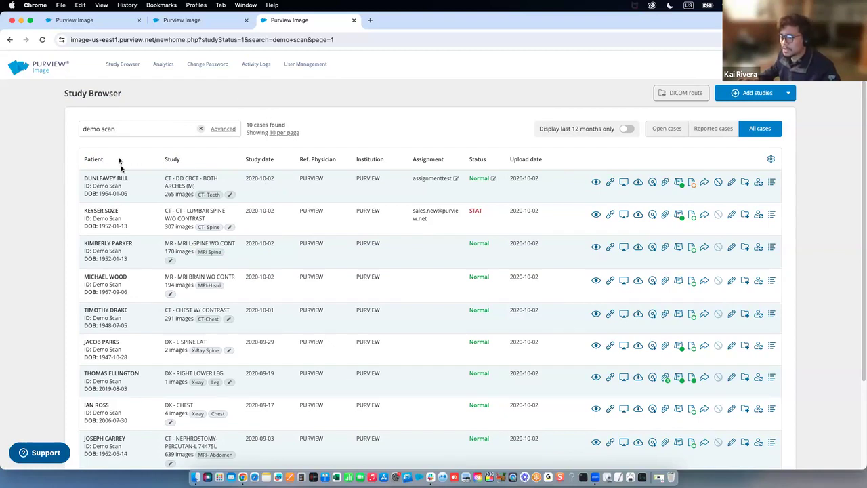
Inspect the first study's patient ID, description, 265-image count, date and column headings
drag(106, 160, 82, 159)
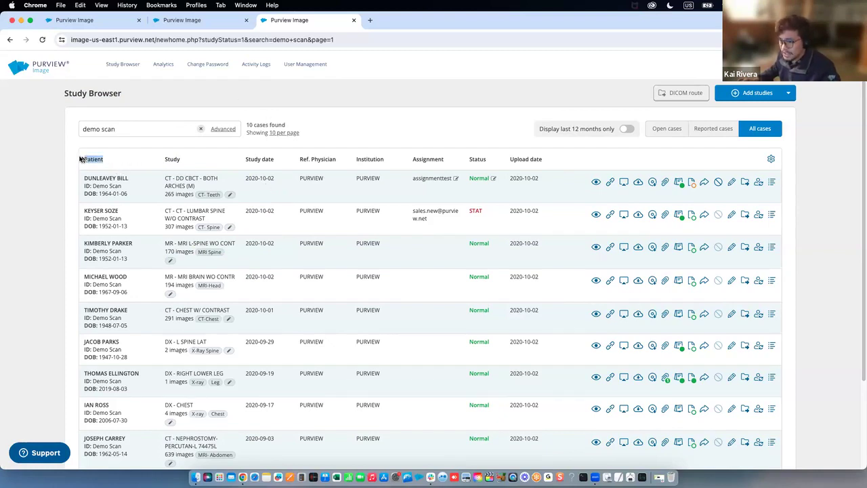
drag(131, 179, 135, 196)
click(161, 179)
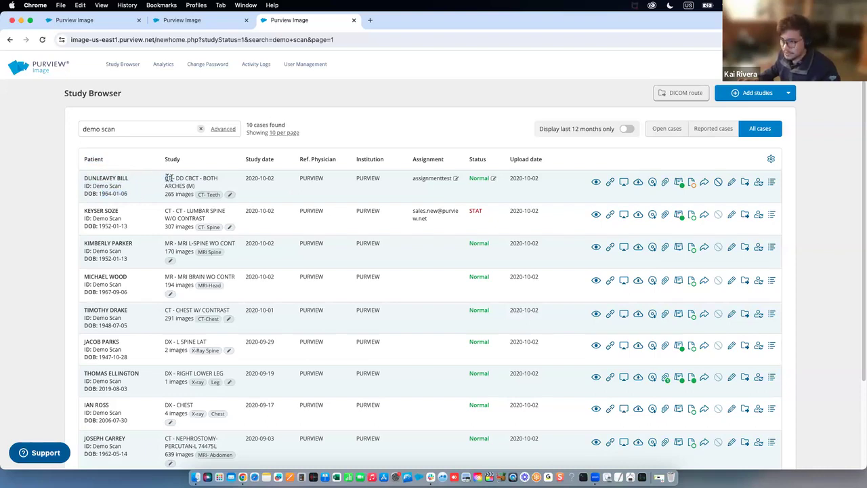
triple_click(179, 178)
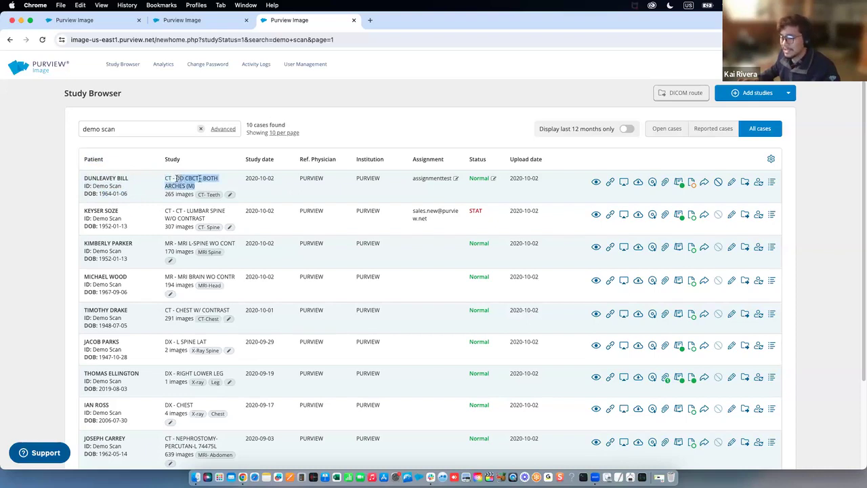
drag(193, 195, 164, 195)
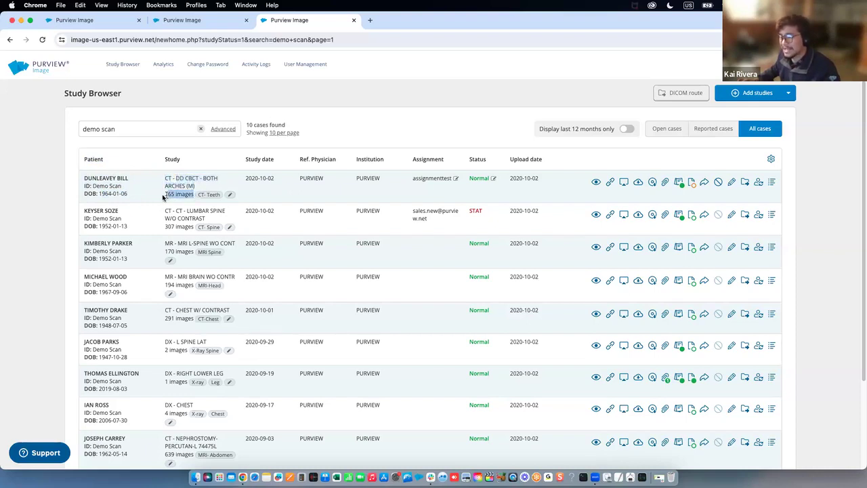
click(166, 193)
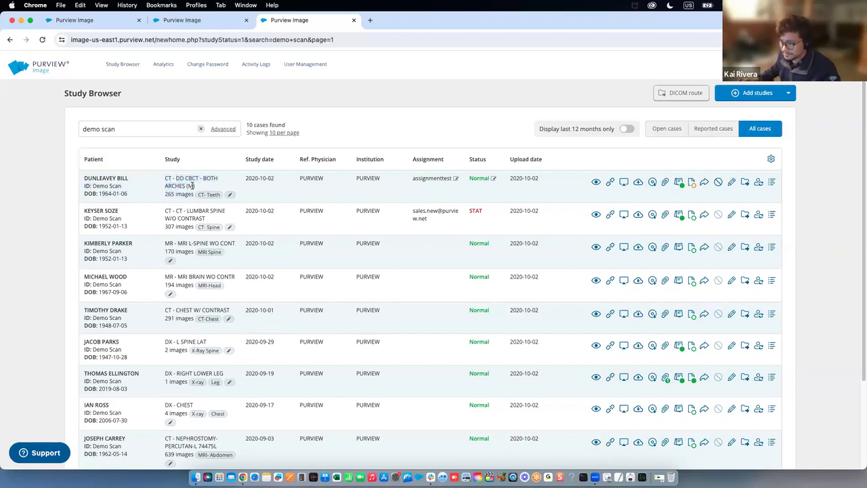
triple_click(278, 179)
drag(274, 160, 246, 160)
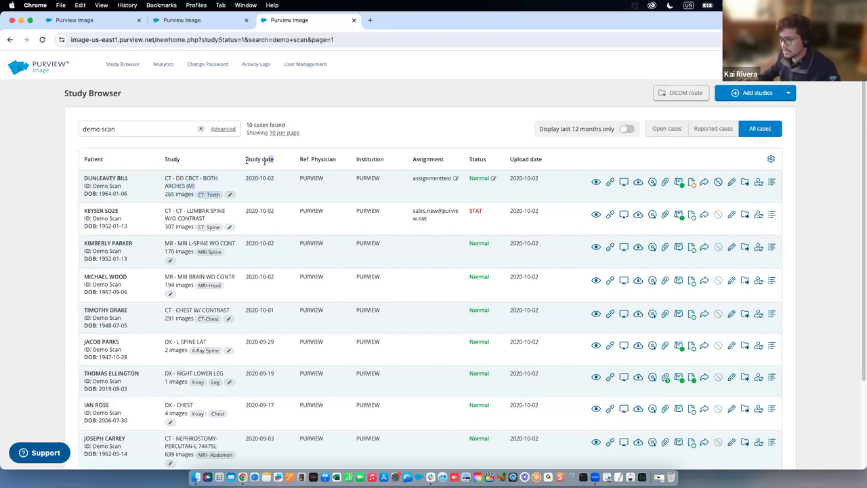
click(336, 161)
drag(336, 160, 300, 161)
click(342, 161)
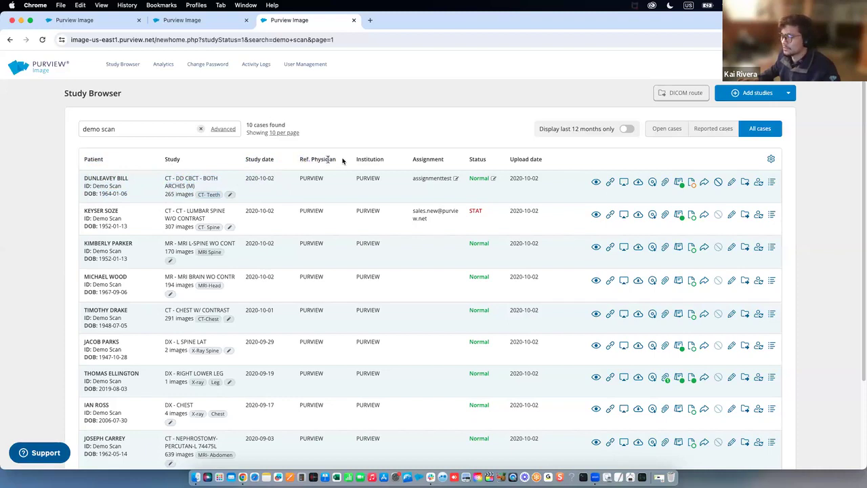
Review the referring physicians and institutions of the listed studies
scroll(331, 179, down, 1)
double_click(316, 195)
double_click(319, 209)
click(315, 240)
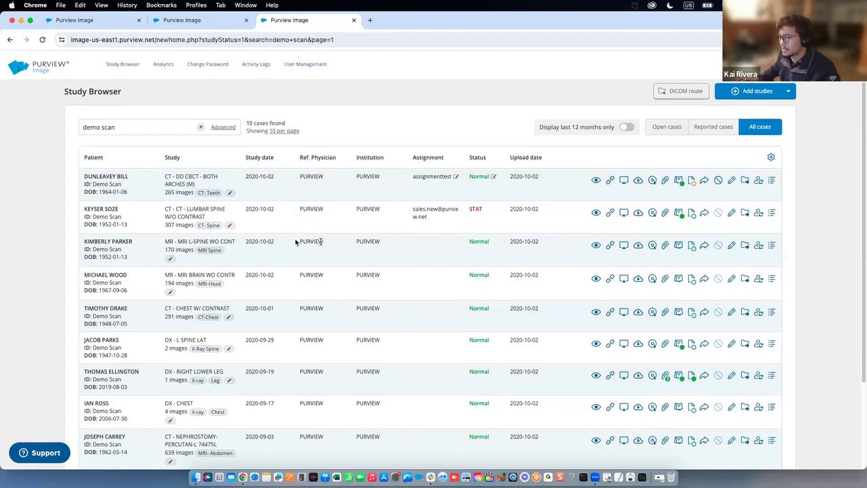
double_click(374, 209)
double_click(377, 242)
double_click(358, 274)
double_click(383, 309)
click(370, 271)
scroll(355, 256, down, 1)
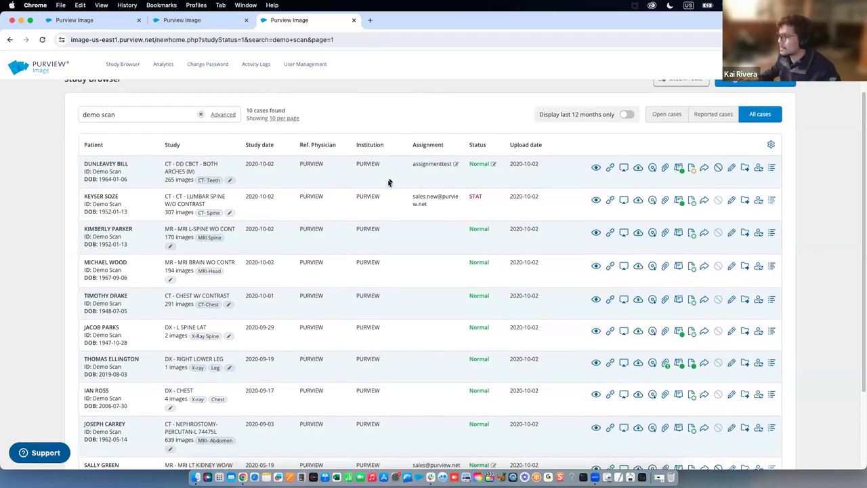
scroll(391, 170, up, 1)
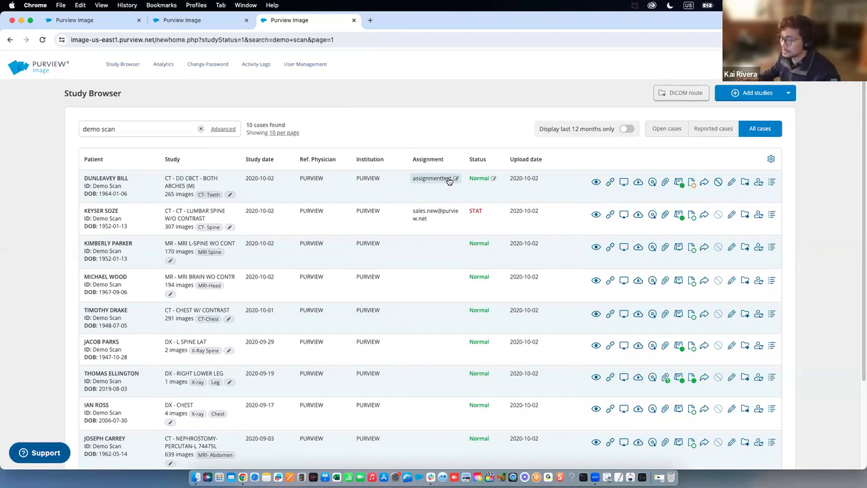
Start reassigning the first study's radiologist, then cancel without changes
click(448, 180)
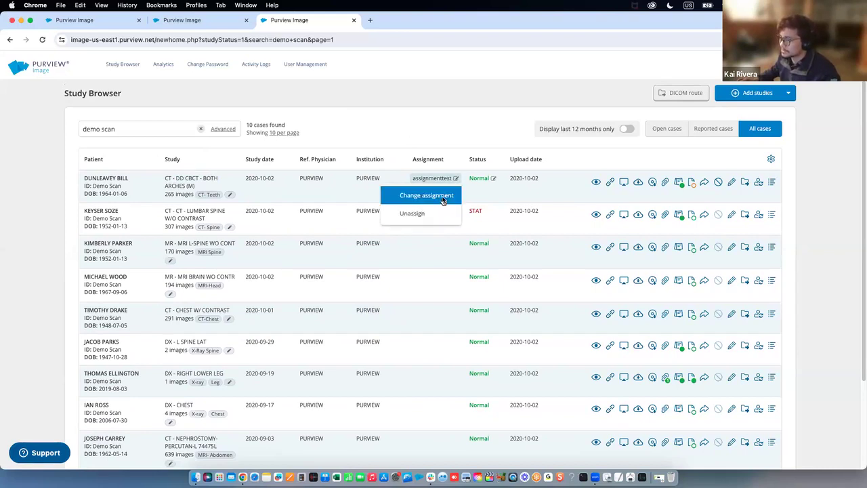
click(444, 197)
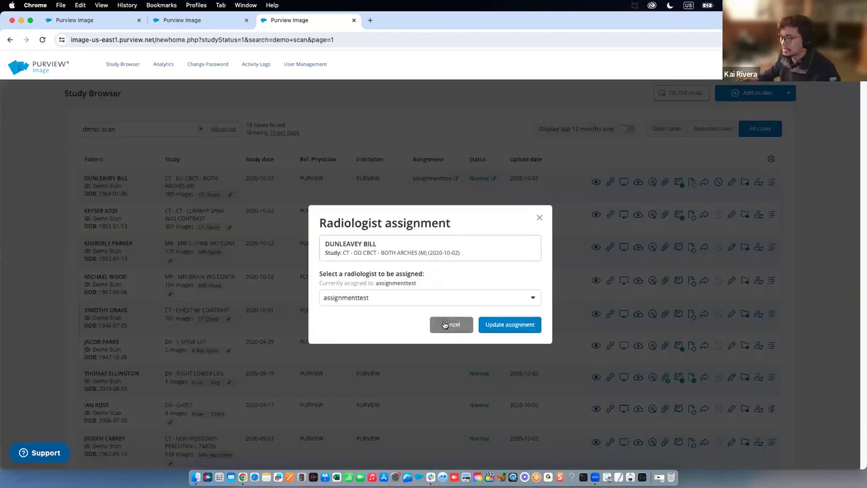
click(444, 325)
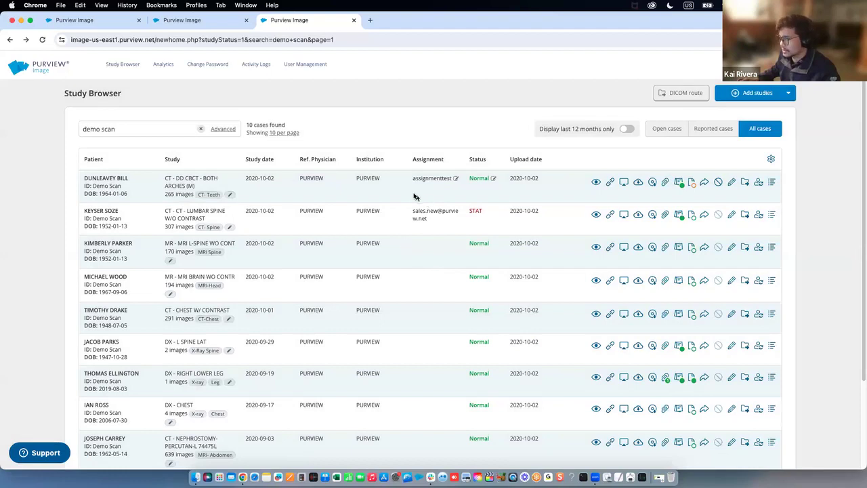
double_click(121, 178)
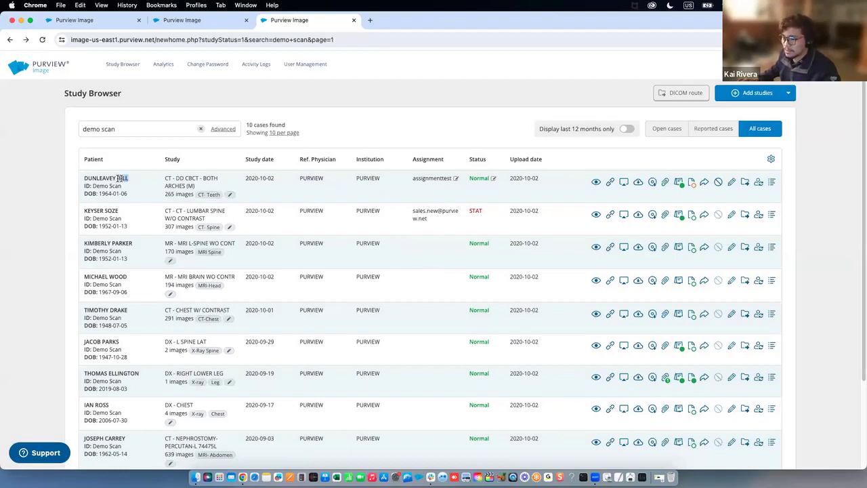
click(117, 186)
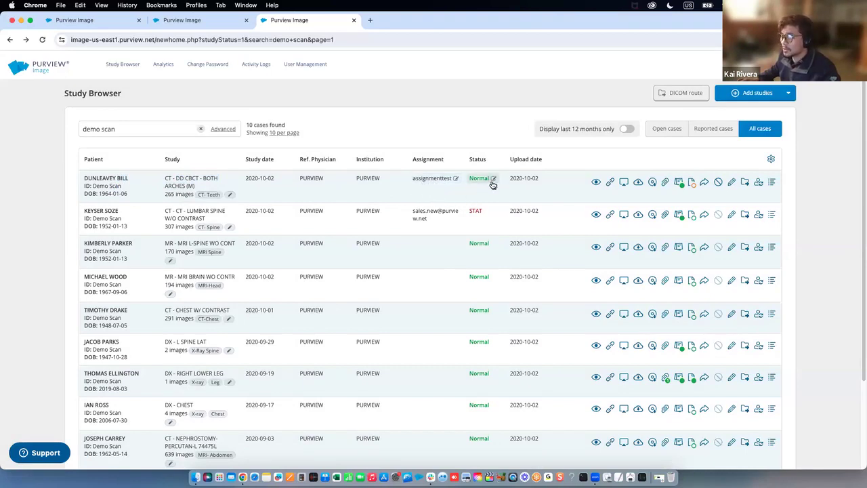
Change the MRI LT KIDNEY study's status from Normal to STAT and confirm the update
scroll(450, 215, down, 1)
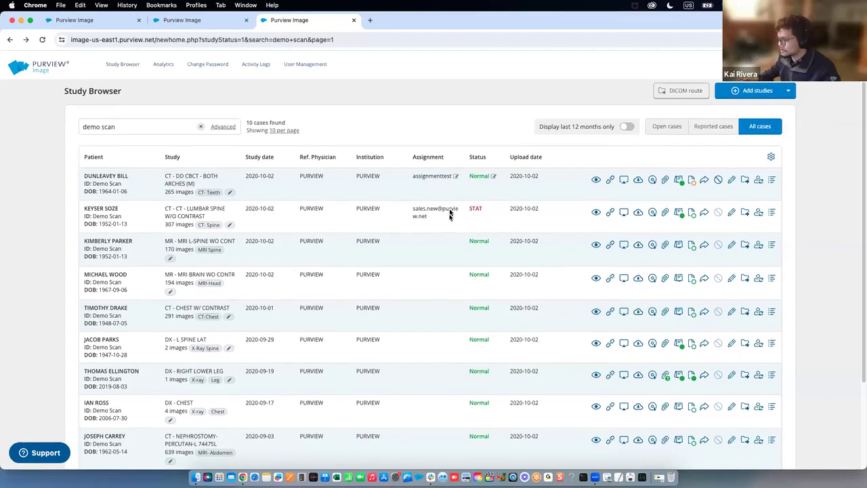
scroll(492, 196, down, 5)
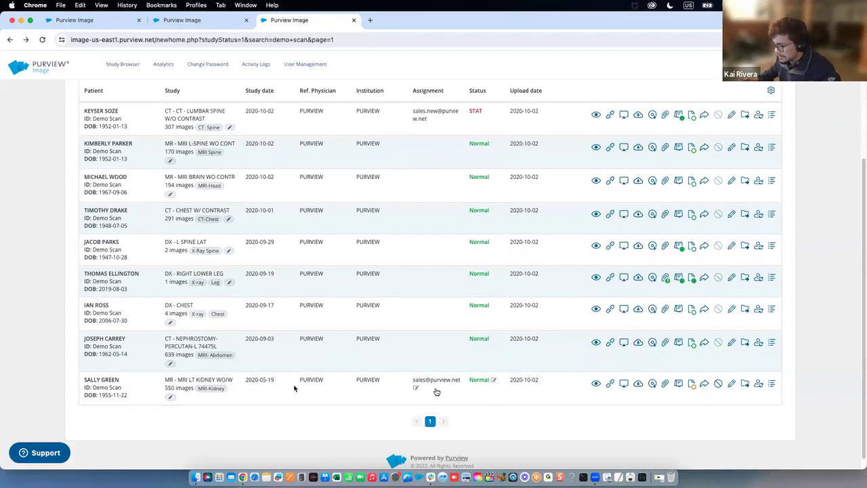
click(483, 381)
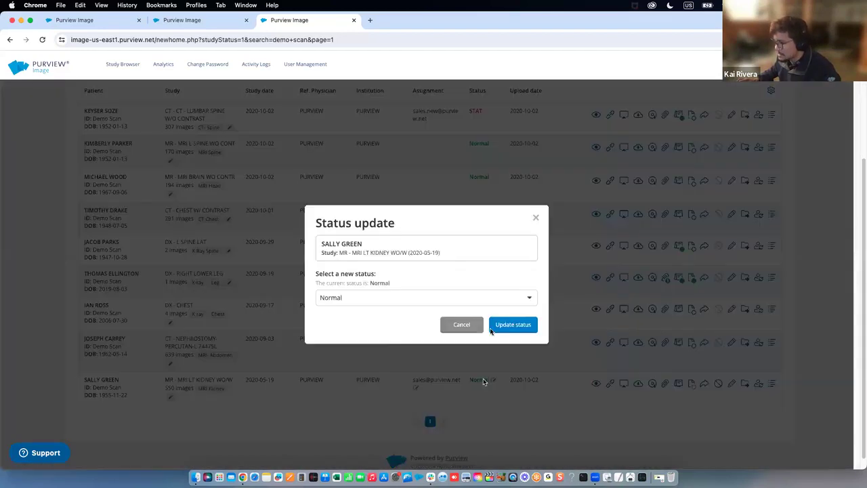
click(520, 297)
click(526, 333)
click(526, 331)
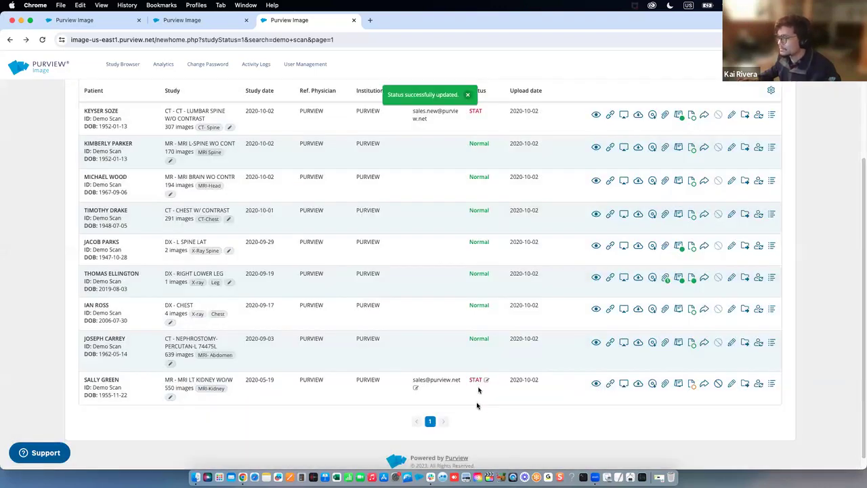
scroll(476, 405, up, 3)
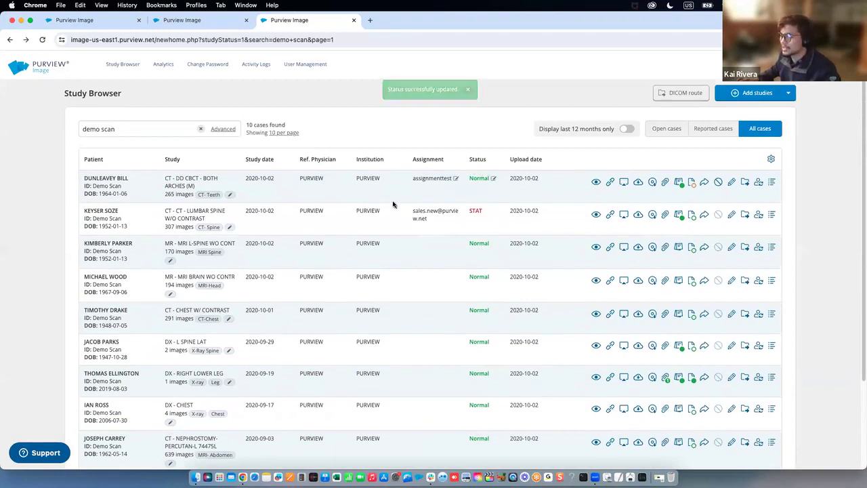
scroll(392, 204, down, 2)
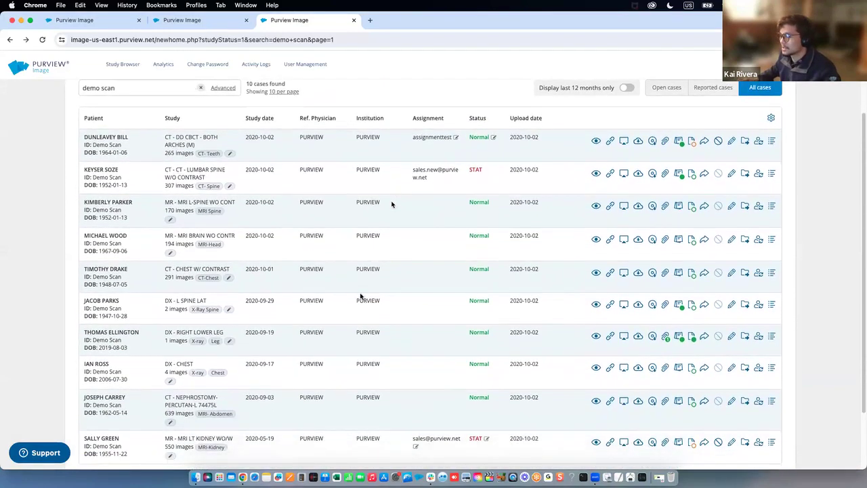
scroll(318, 379, down, 1)
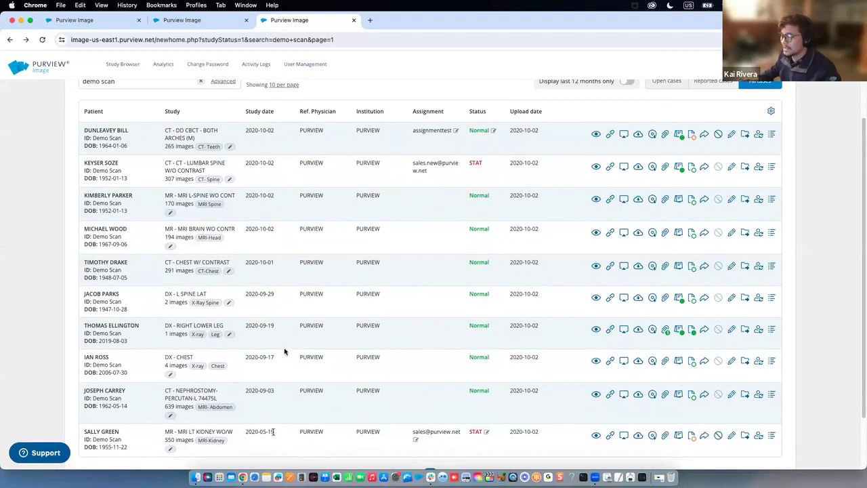
scroll(294, 190, up, 3)
drag(275, 158, 245, 159)
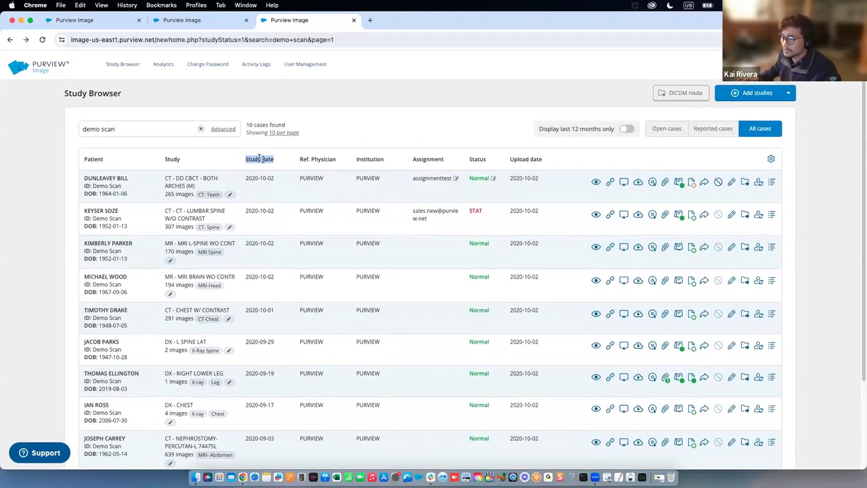
scroll(262, 203, down, 4)
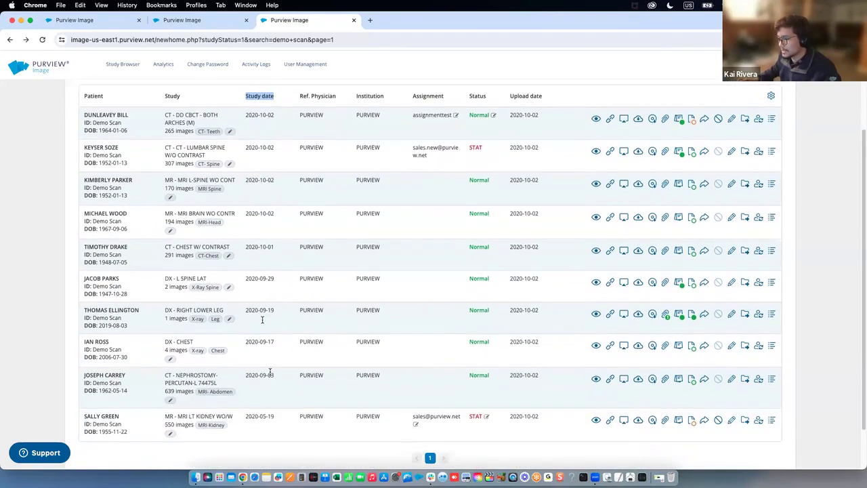
scroll(285, 386, up, 2)
click(300, 294)
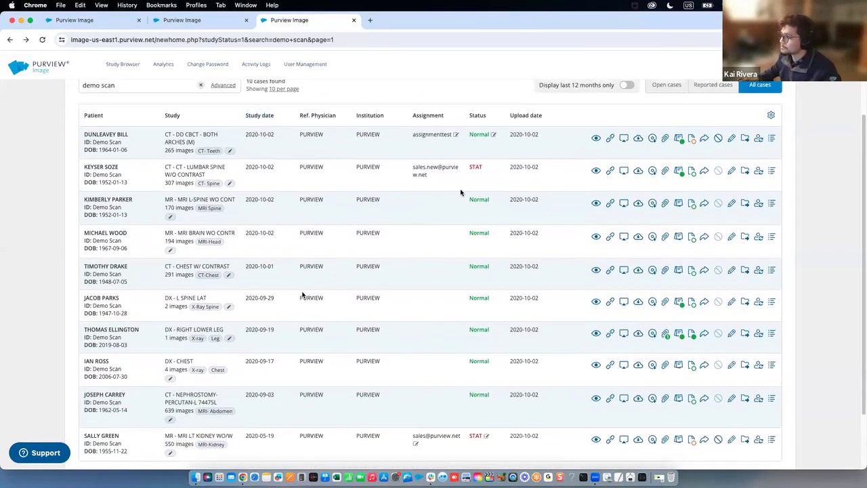
scroll(493, 179, up, 1)
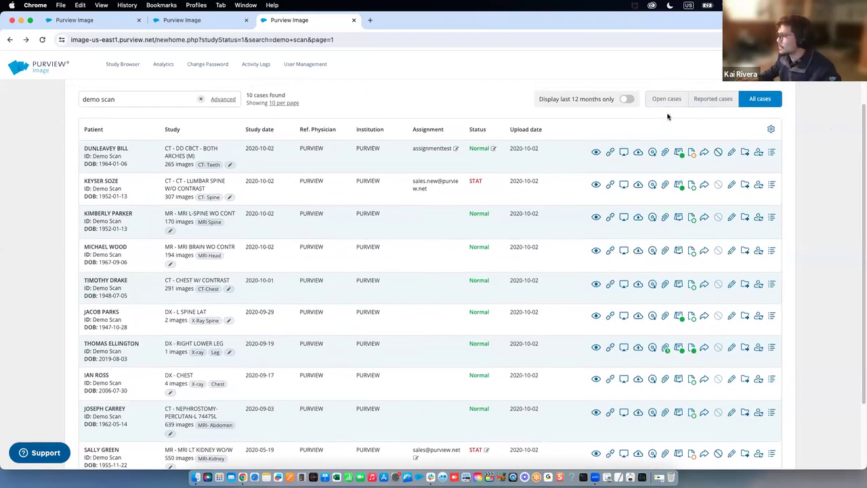
scroll(667, 119, up, 2)
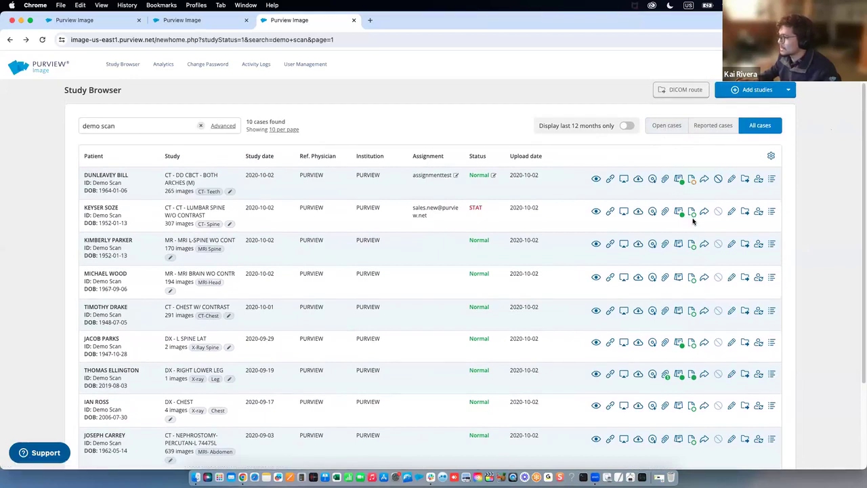
scroll(692, 204, down, 1)
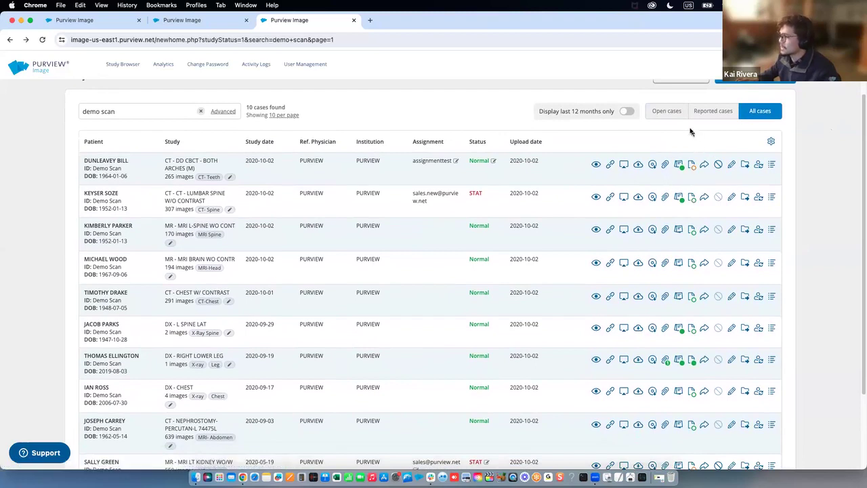
scroll(690, 132, down, 1)
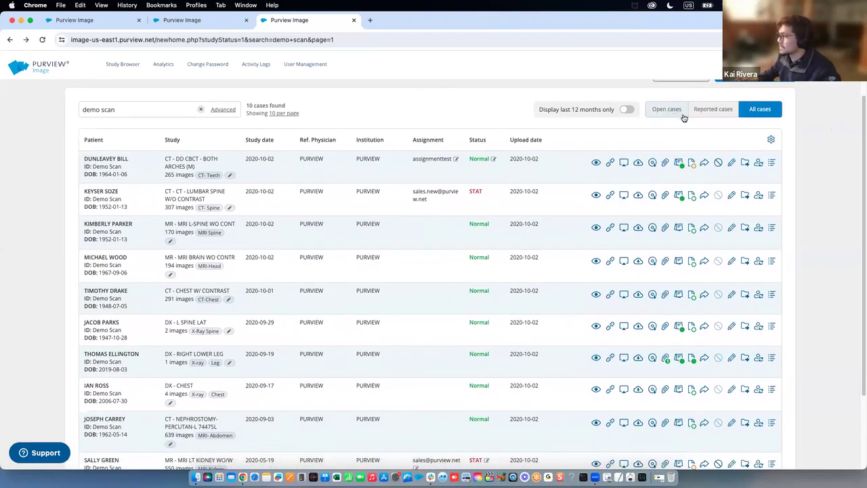
scroll(561, 189, down, 4)
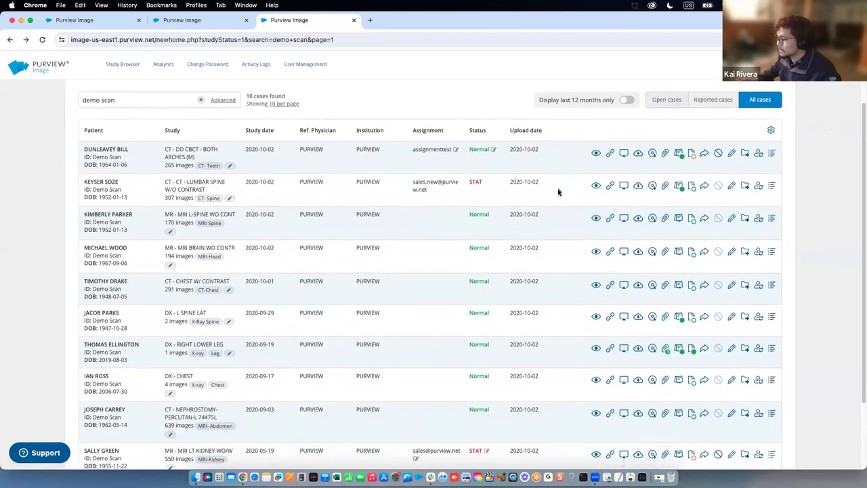
scroll(605, 144, up, 5)
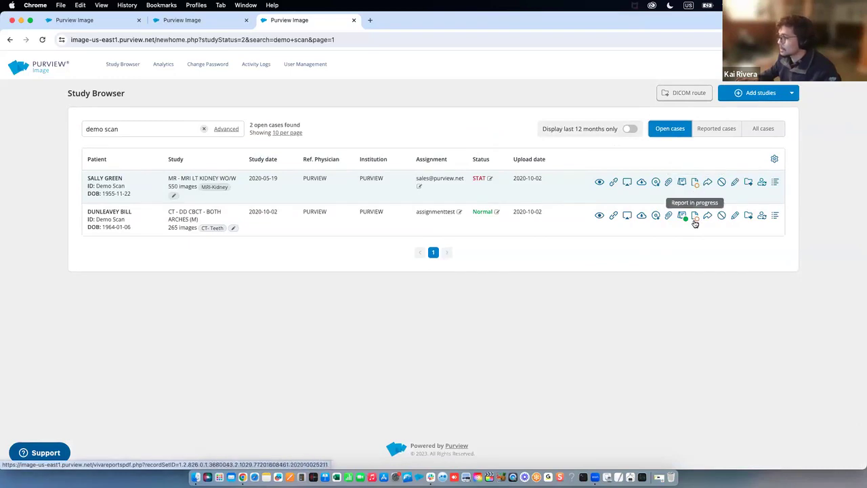
click(718, 137)
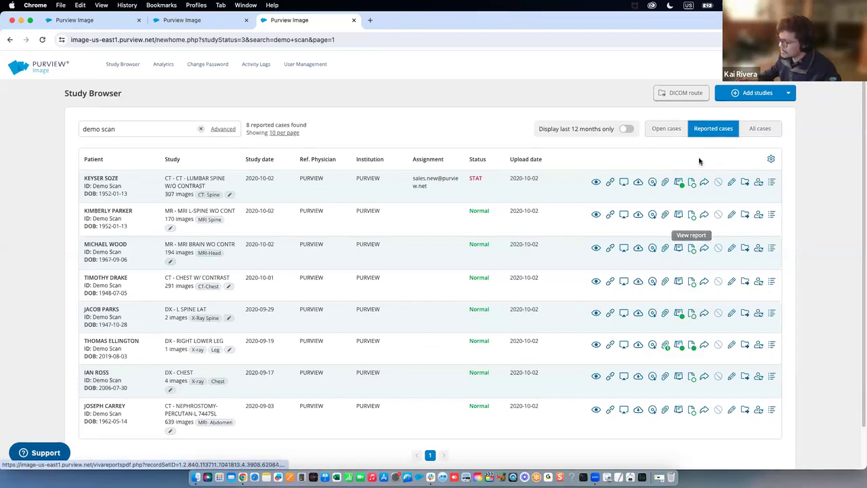
click(747, 135)
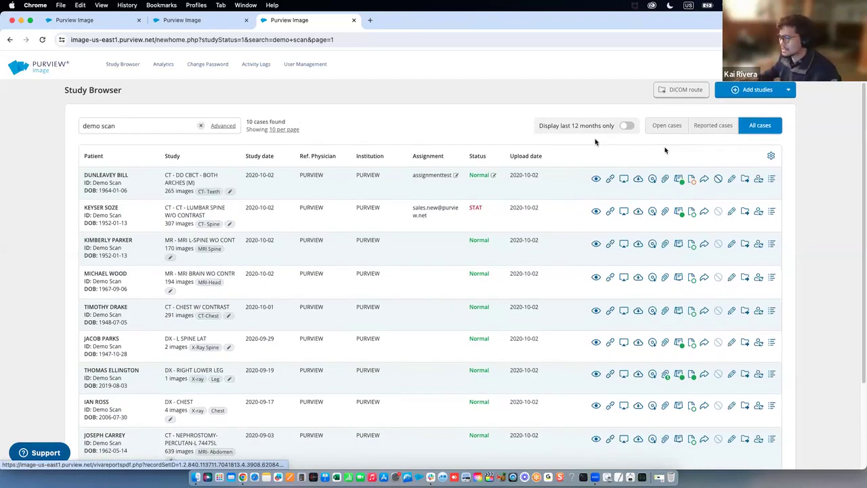
scroll(570, 152, up, 1)
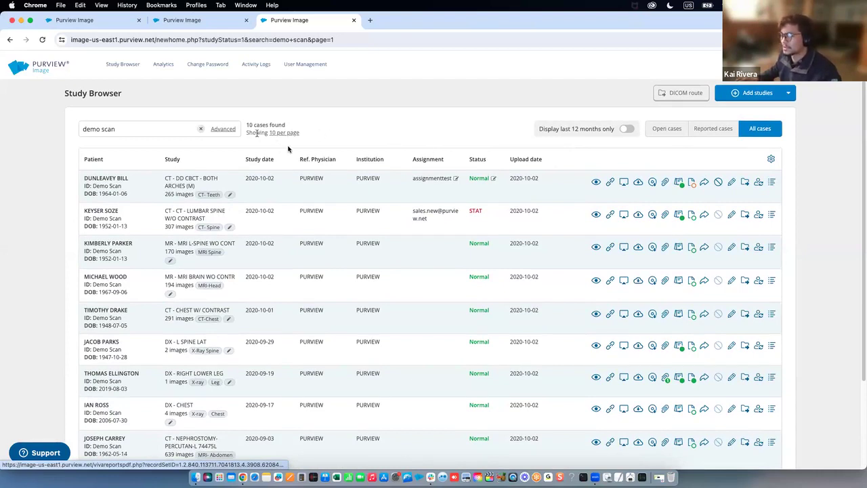
Open and cancel the Advanced filters, then edit the CT: Teeth tag of the dental CBCT study
click(223, 129)
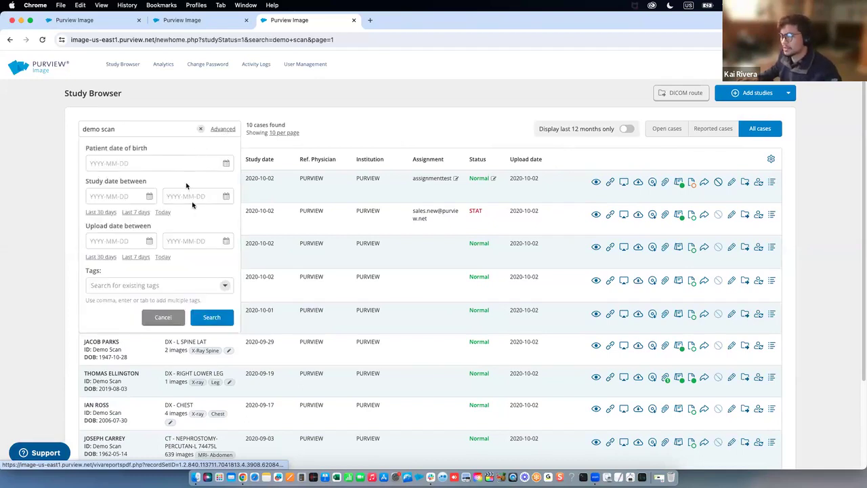
click(177, 315)
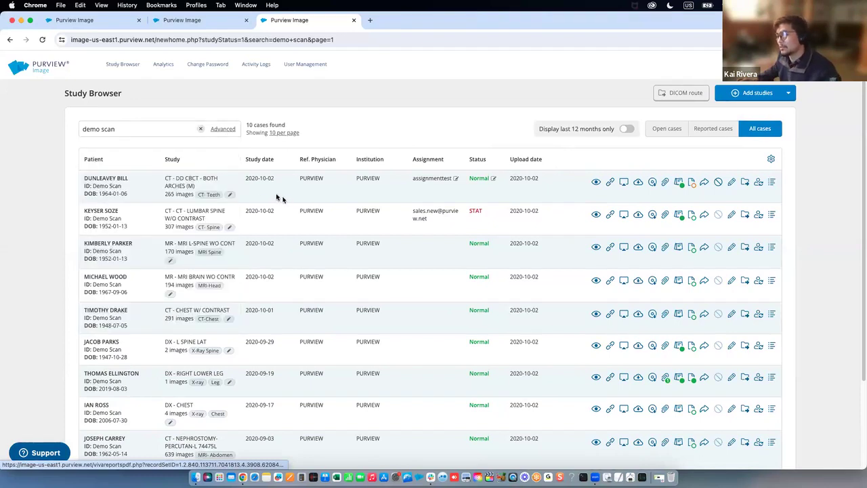
click(230, 195)
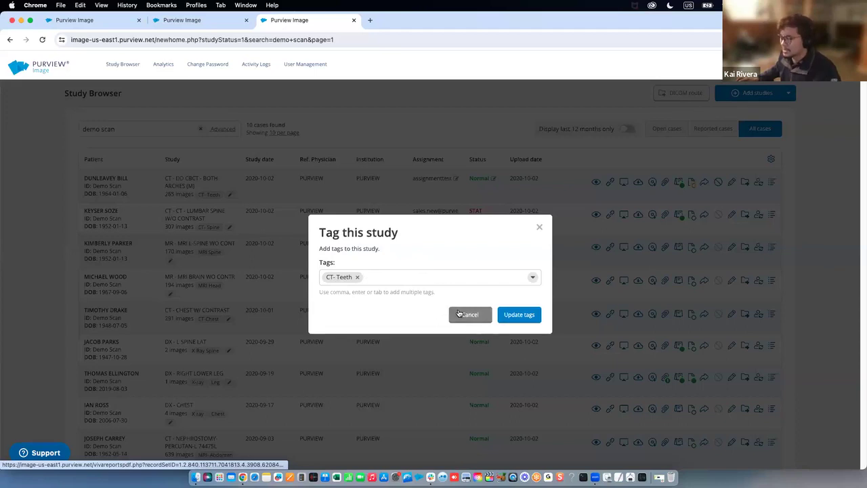
Cancel the Tag this study dialog unchanged and filter to Open cases, leaving 2 cases
click(300, 283)
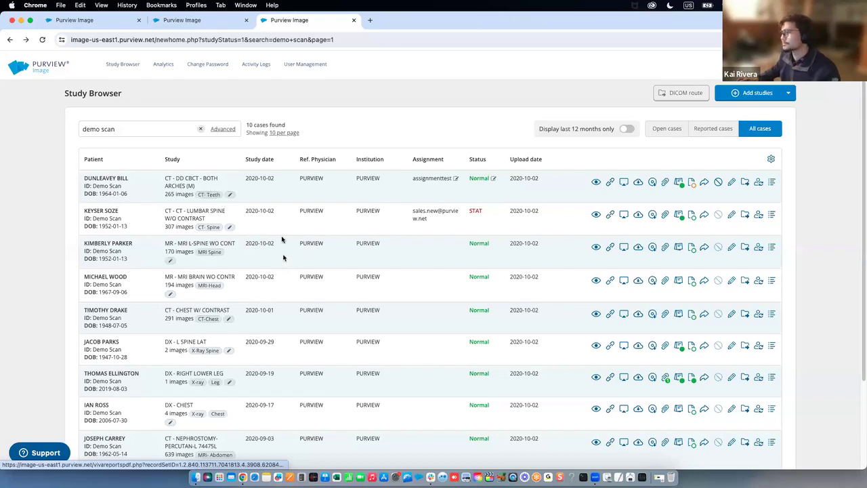
scroll(282, 238, down, 1)
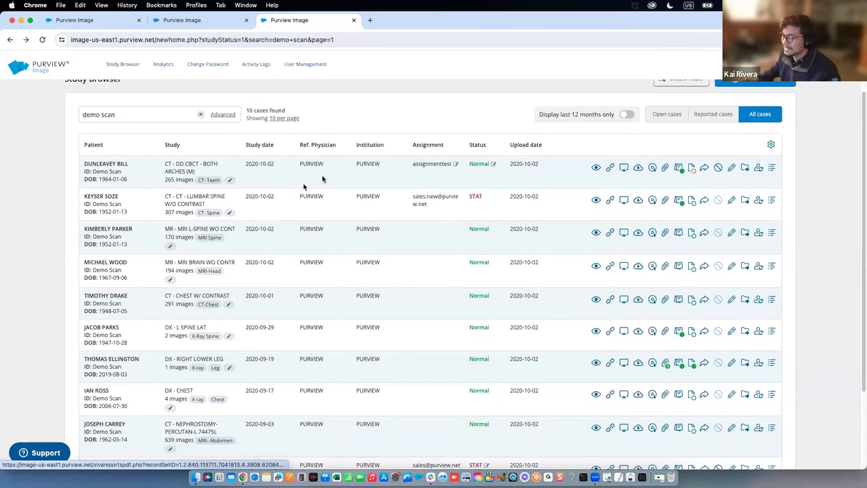
scroll(325, 175, up, 1)
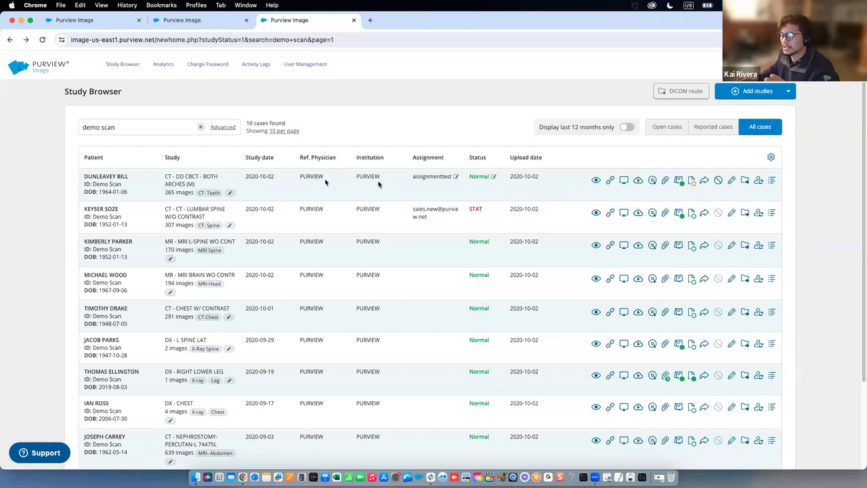
click(659, 131)
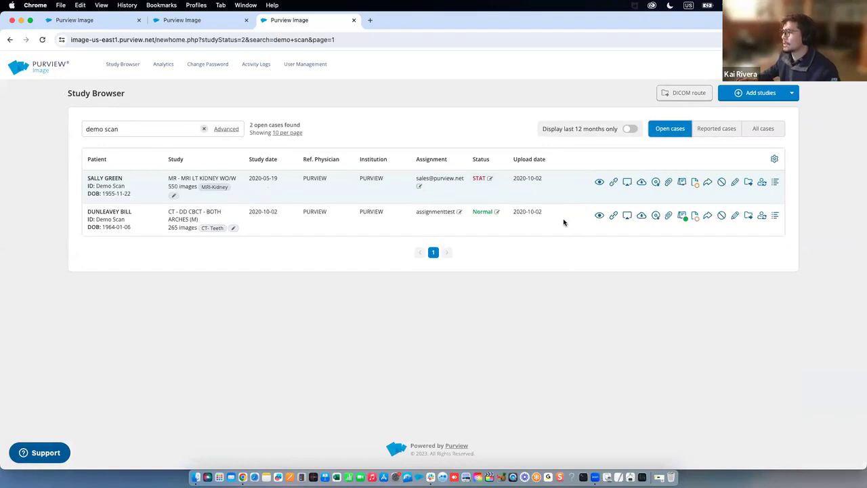
Switch to the OT - REPORT TEST case tab and show the Add studies upload options
click(112, 24)
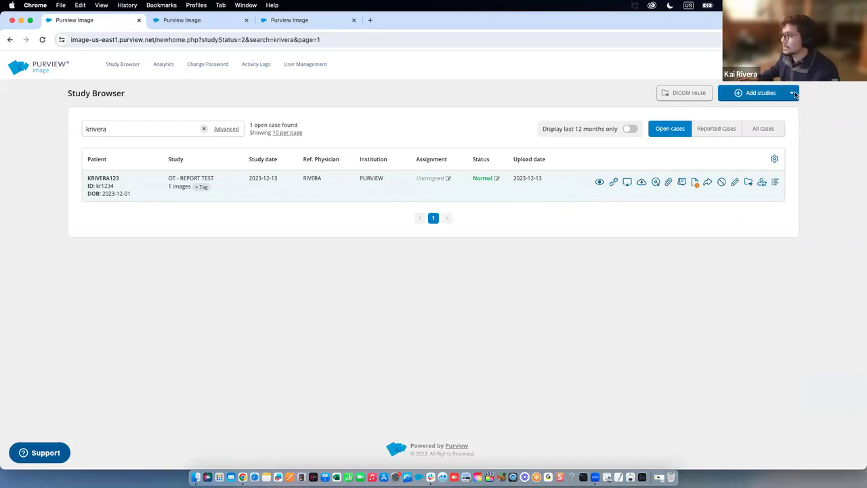
click(793, 93)
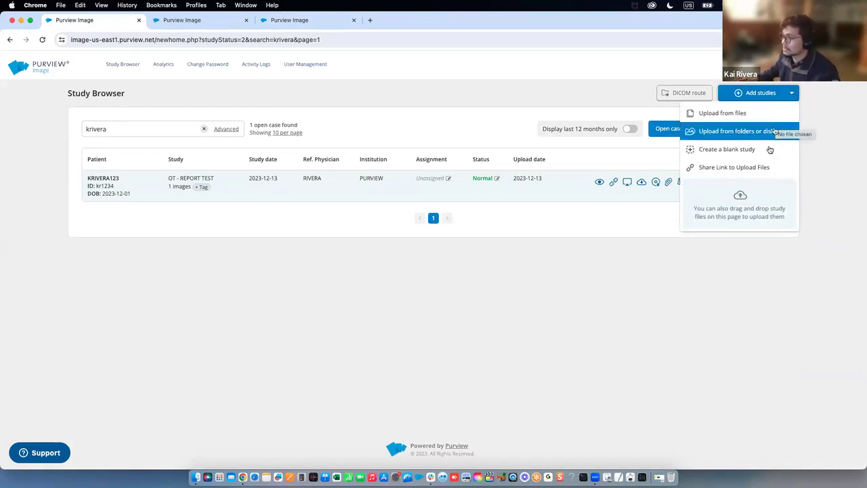
mouse_move(744, 203)
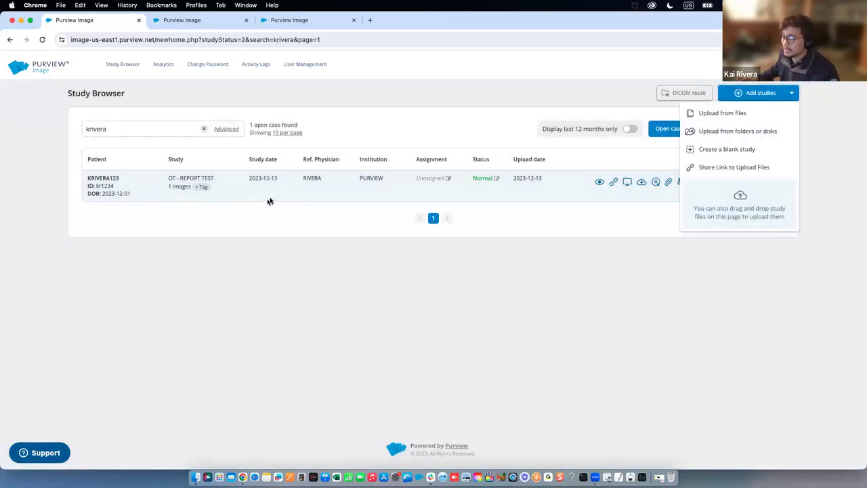
click(605, 151)
click(791, 95)
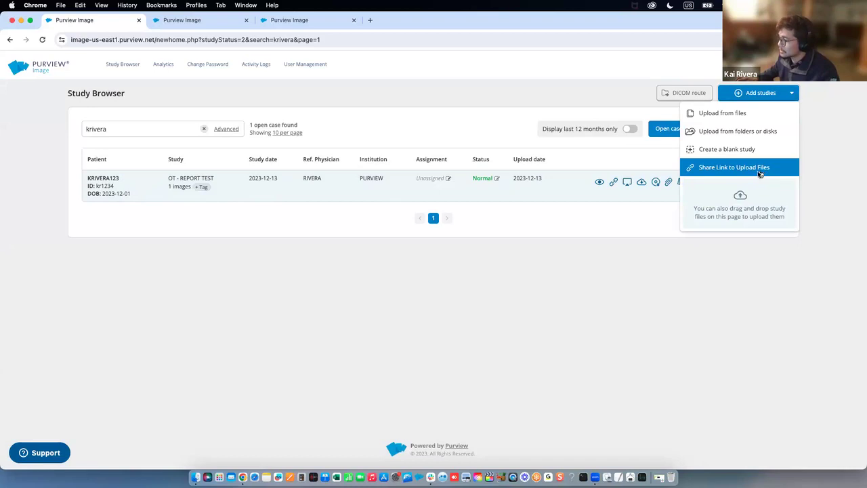
Generate and copy the Share Link to Upload Files, then load it in a new browser tab
click(759, 174)
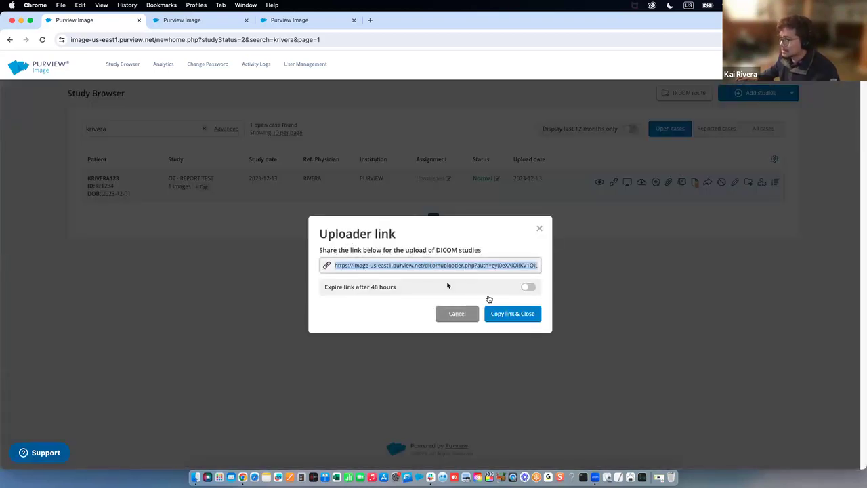
click(500, 313)
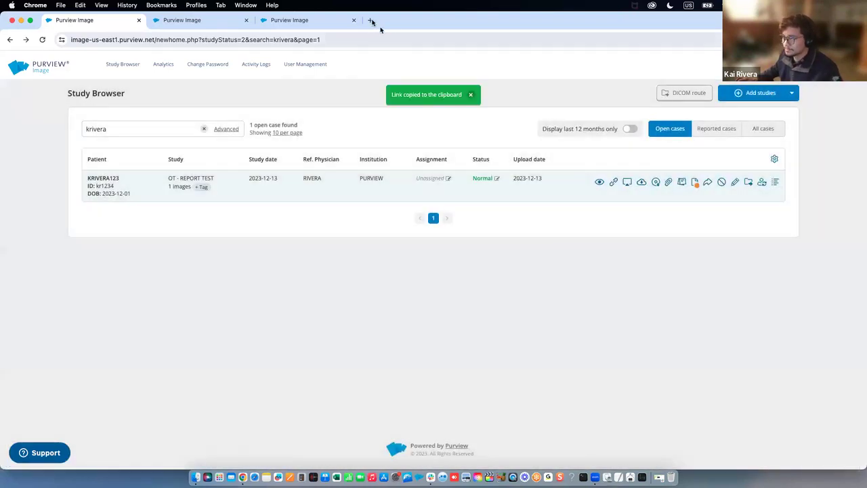
click(371, 21)
key(super+v)
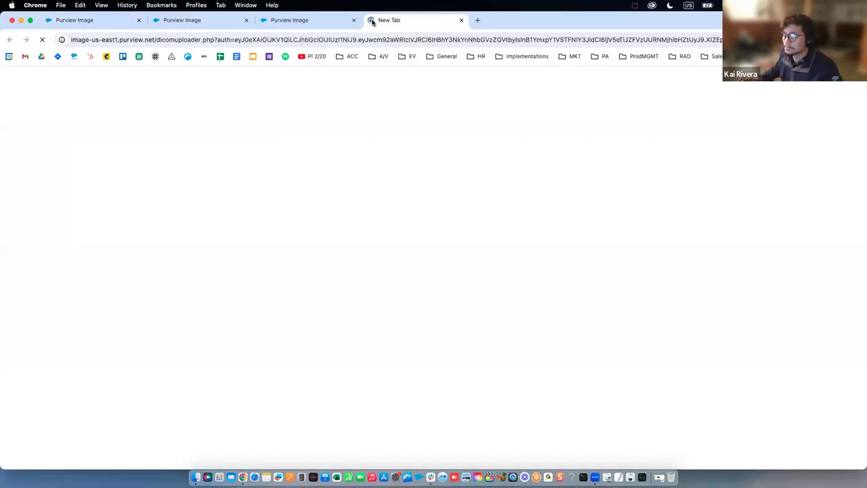
key(Return)
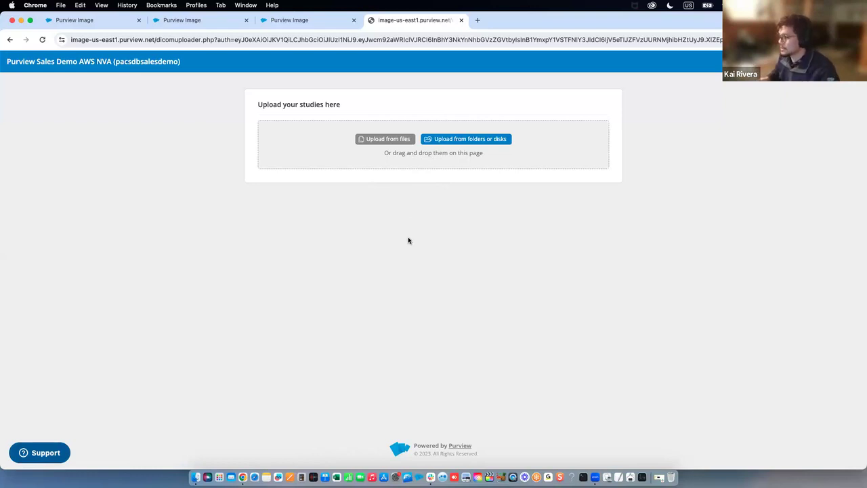
Check the open study tabs, then view the CT10 ponction foie study in the web viewer
click(109, 26)
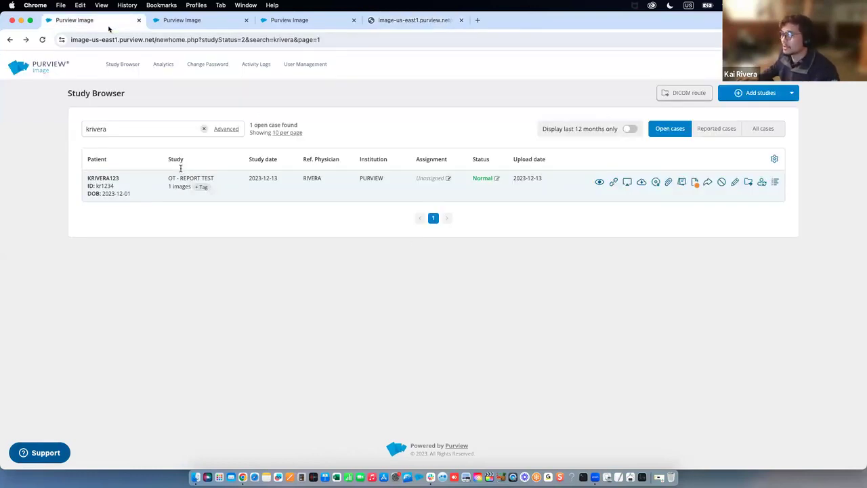
double_click(116, 177)
click(131, 187)
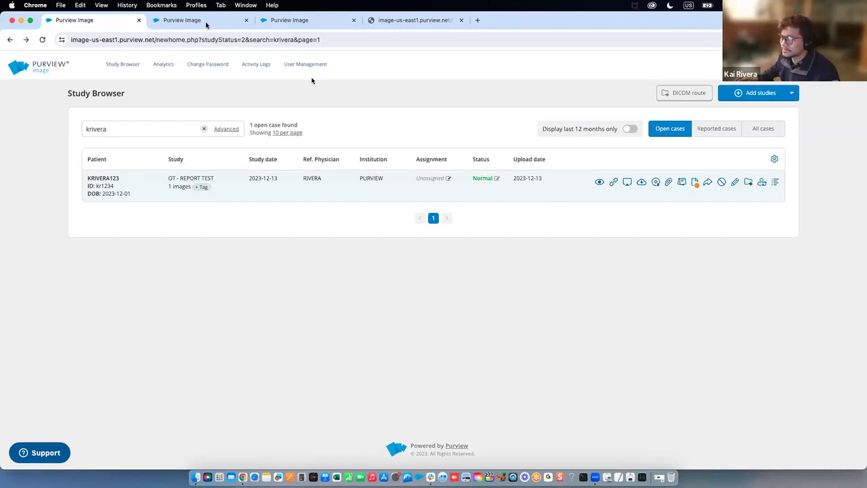
click(292, 25)
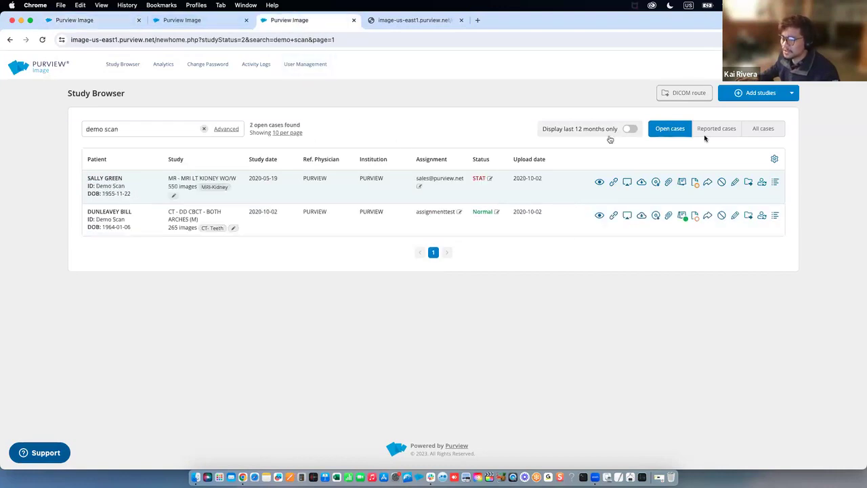
click(212, 25)
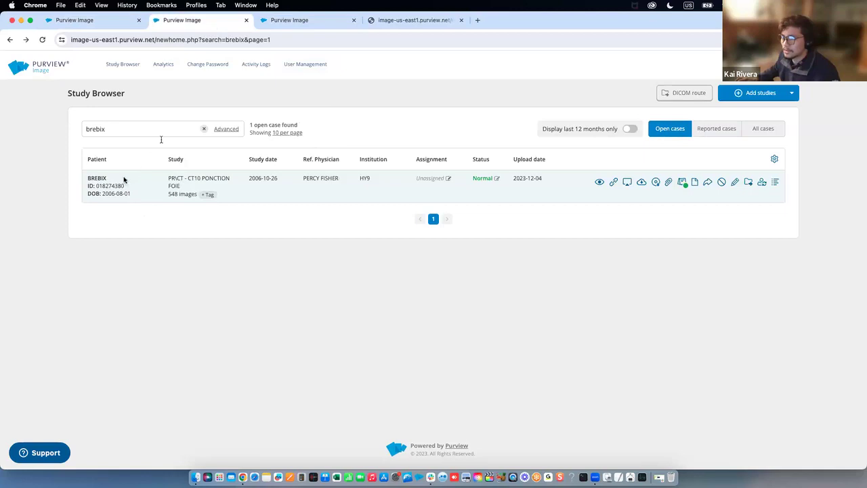
double_click(87, 178)
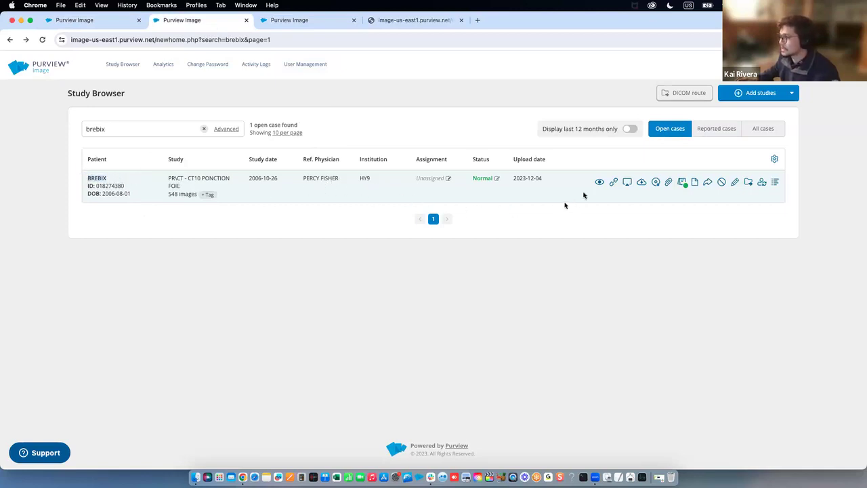
click(185, 188)
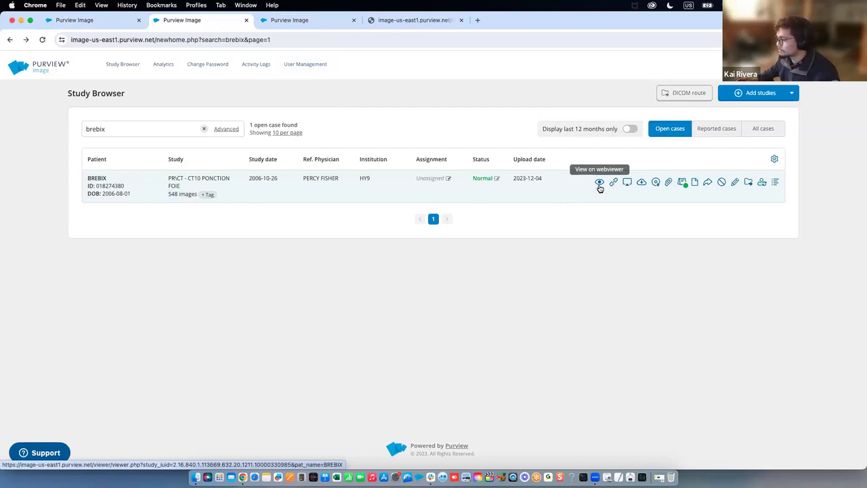
click(599, 183)
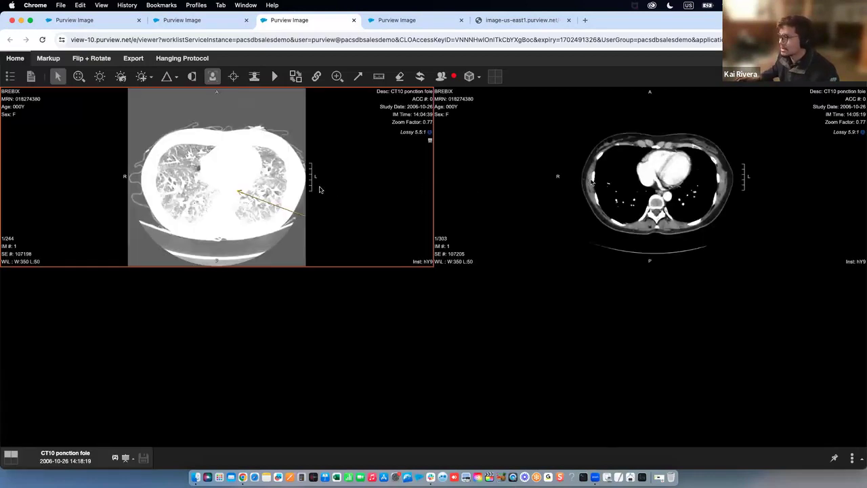
Scroll the left CT series to slice 14/244 and the right series to 28/303
scroll(548, 182, down, 1)
scroll(387, 179, down, 2)
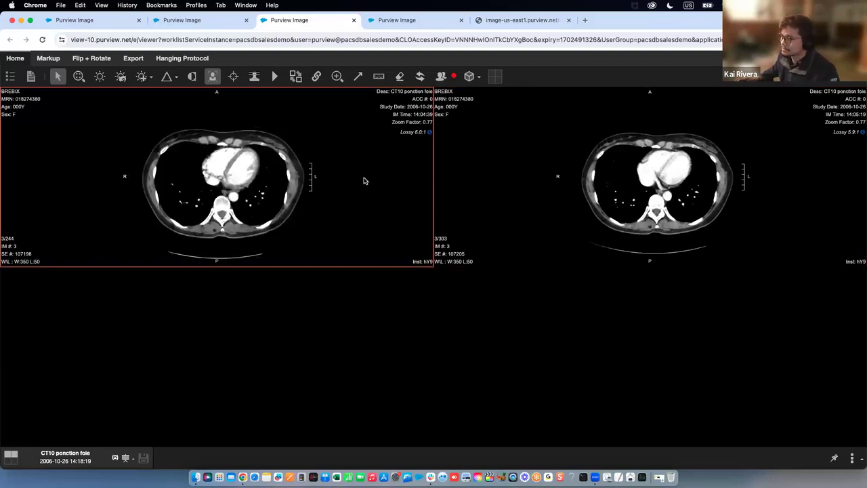
scroll(513, 189, up, 2)
click(384, 179)
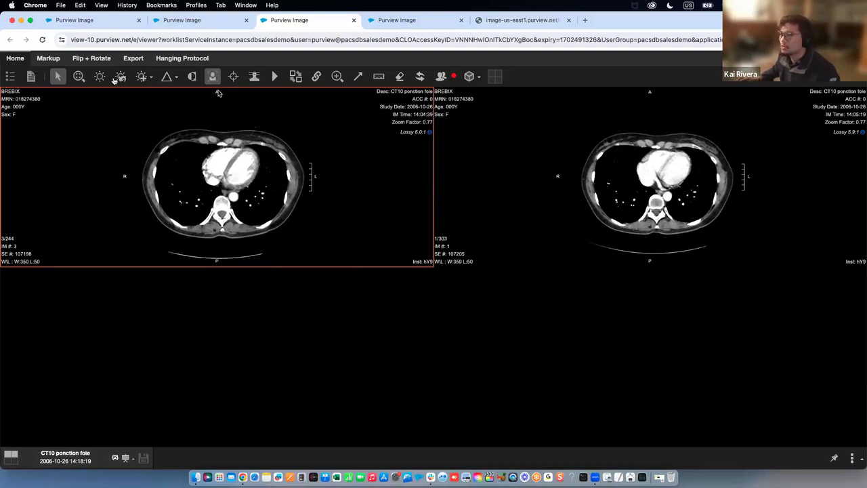
scroll(255, 179, up, 2)
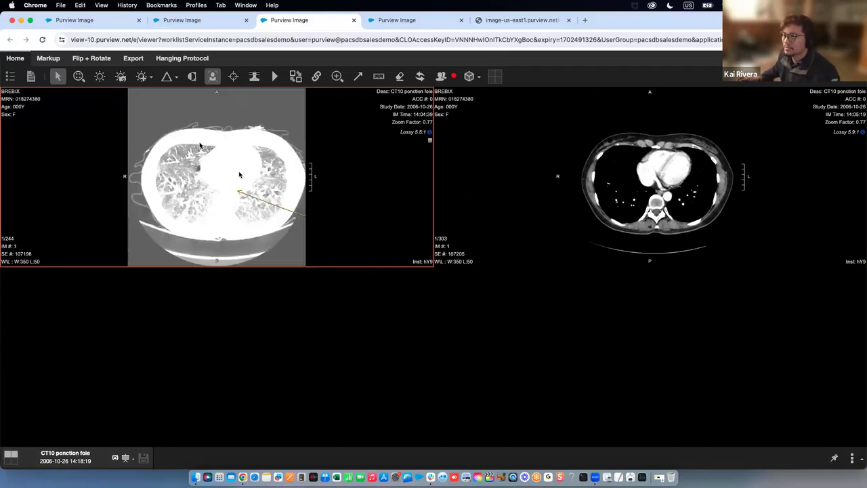
scroll(200, 147, down, 1)
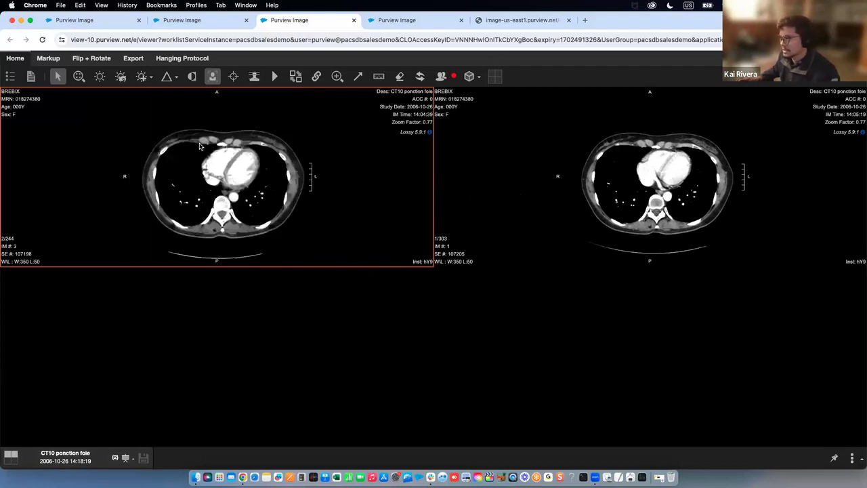
click(655, 179)
scroll(656, 180, down, 10)
scroll(655, 179, up, 8)
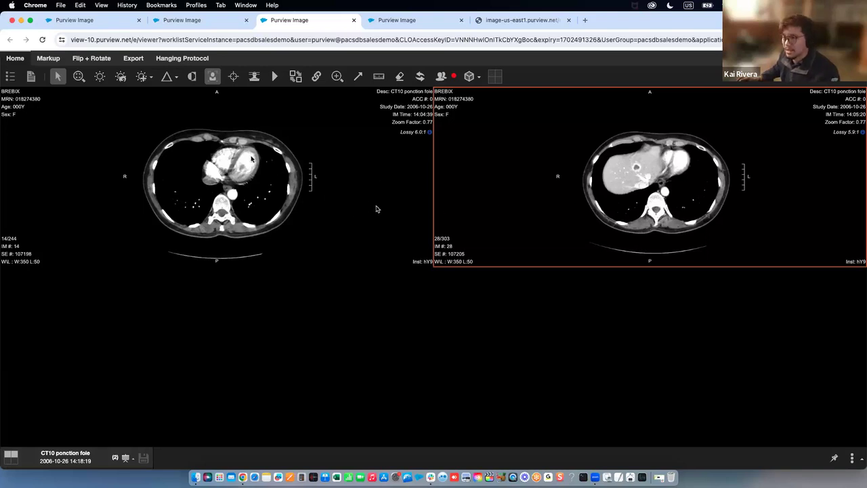
Apply the BONE window/level preset to the right series
click(145, 80)
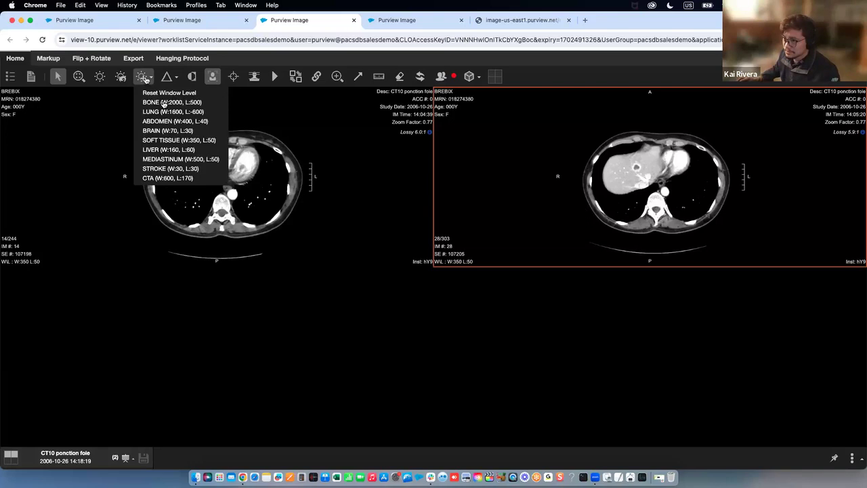
click(166, 101)
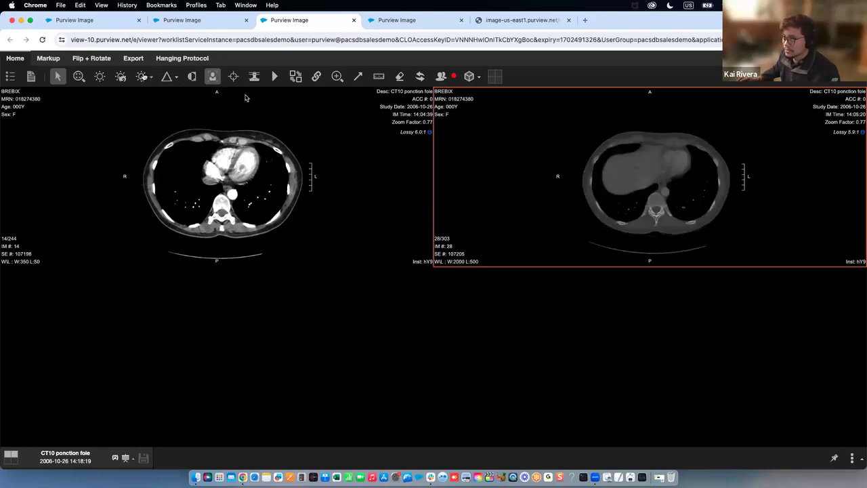
click(174, 80)
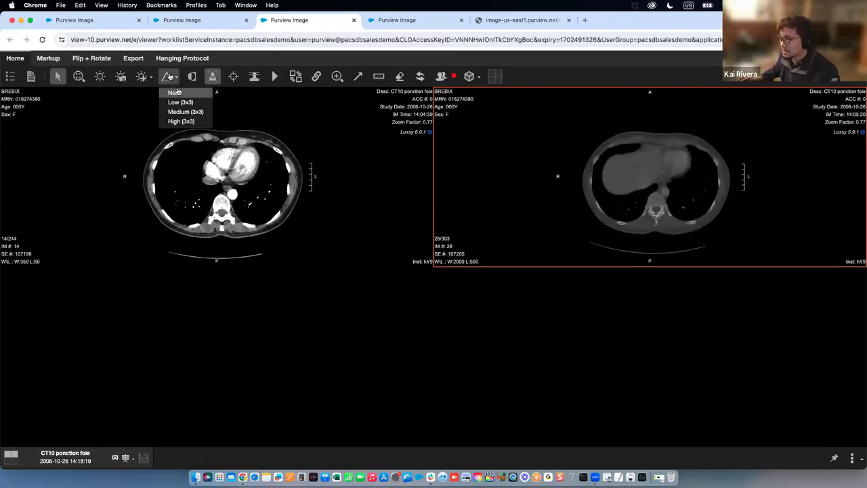
Draw an arrow at the heart on the left slice and start its cine playback
click(358, 77)
click(352, 184)
drag(282, 181, 284, 183)
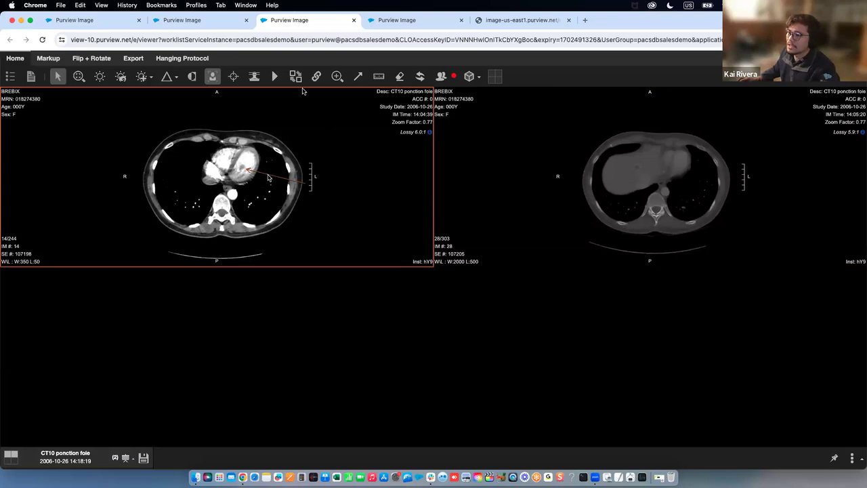
click(274, 76)
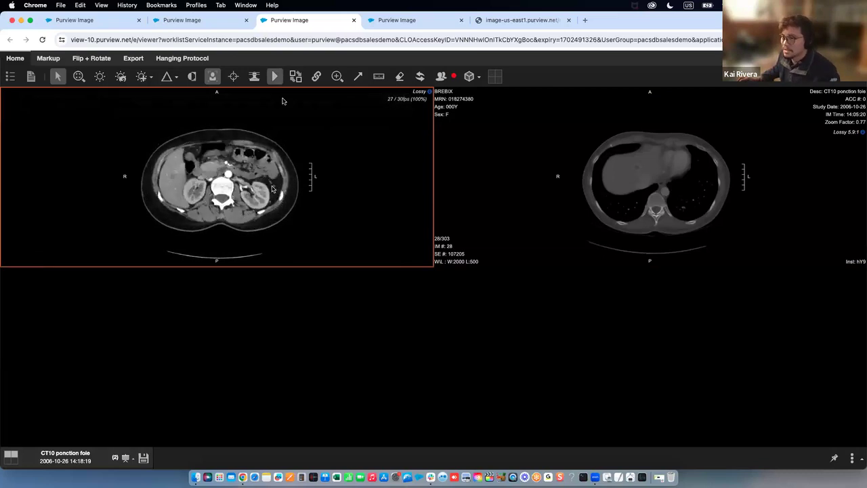
Start cine playback on the right series and switch the viewing mode to 3D
mouse_move(276, 119)
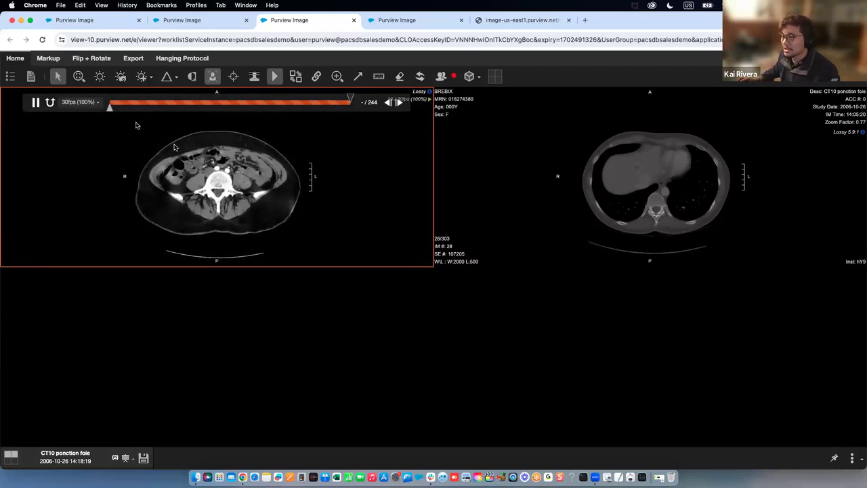
click(463, 156)
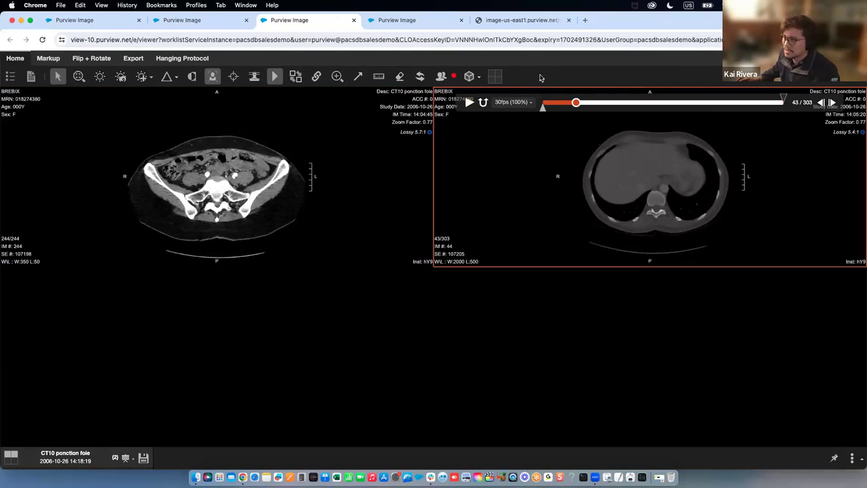
click(474, 76)
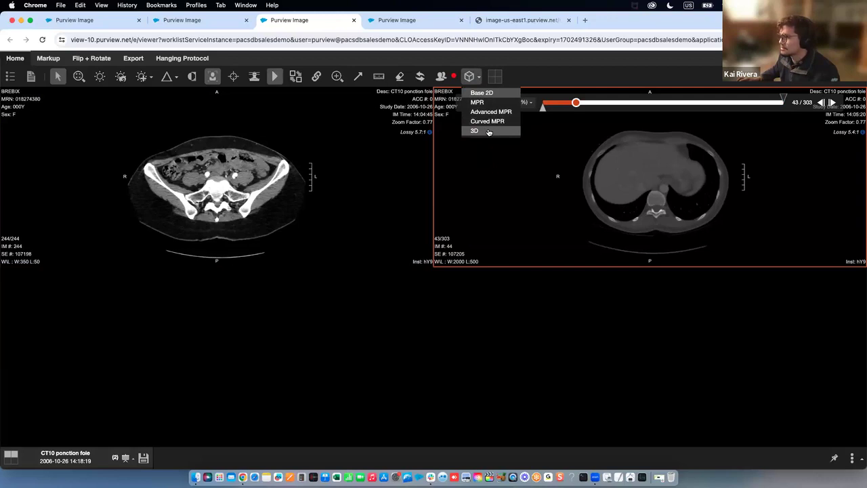
click(488, 131)
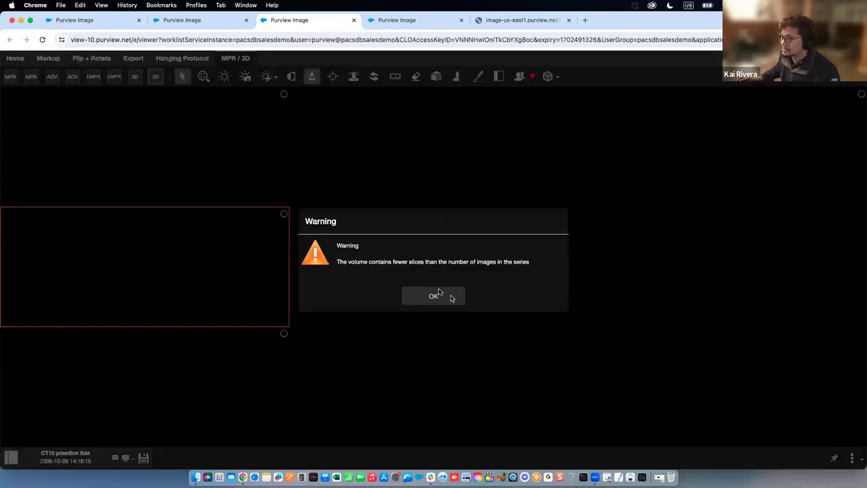
Dismiss the slice-count warning, rotate the pelvis anterior-oblique, and scroll the axial and coronal views
click(438, 291)
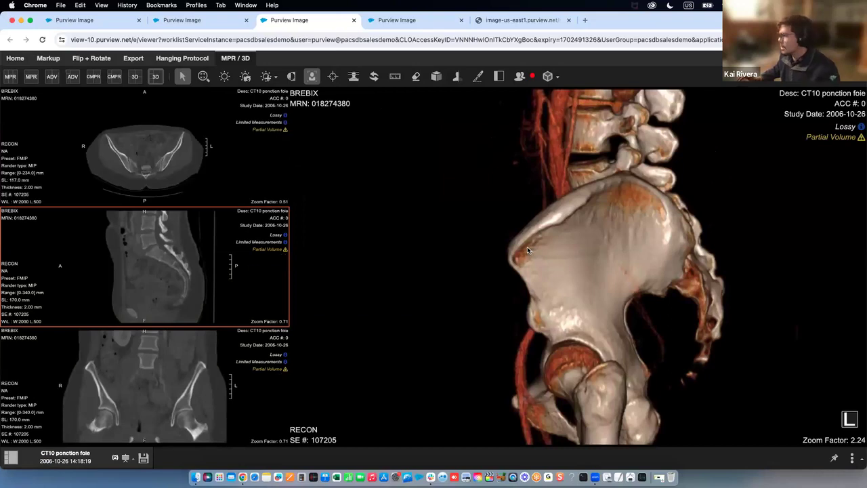
drag(568, 259, 345, 246)
click(165, 164)
scroll(165, 164, down, 10)
scroll(156, 244, down, 10)
click(168, 359)
scroll(169, 358, down, 3)
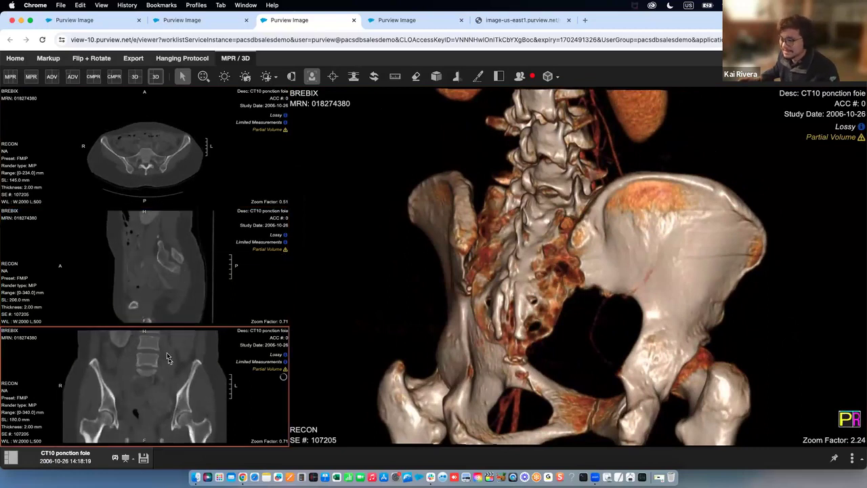
Rotate the 3D pelvis through right-oblique and lateral views back to frontal
click(514, 270)
drag(644, 254, 567, 248)
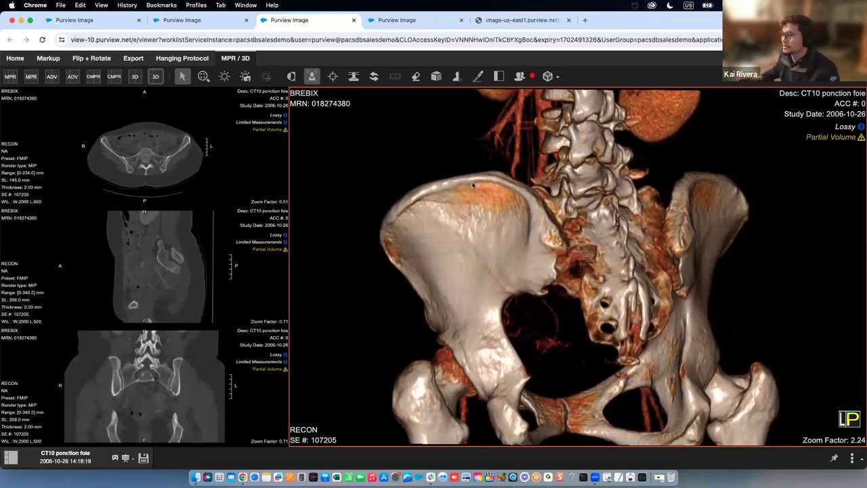
mouse_move(693, 198)
mouse_down()
mouse_move(733, 196)
mouse_move(521, 205)
mouse_move(683, 209)
mouse_up()
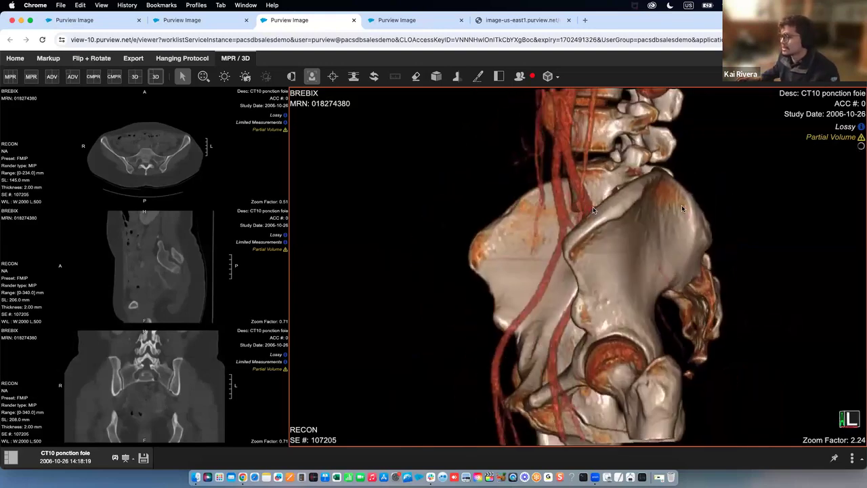
drag(593, 210, 559, 193)
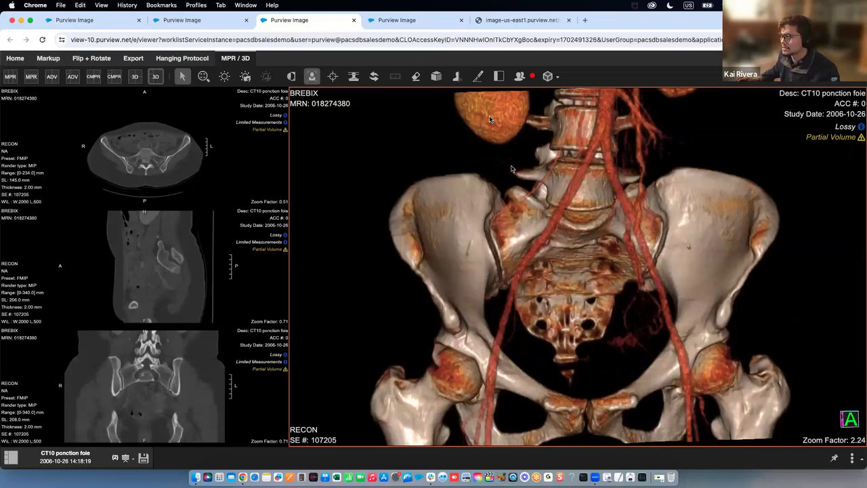
click(556, 78)
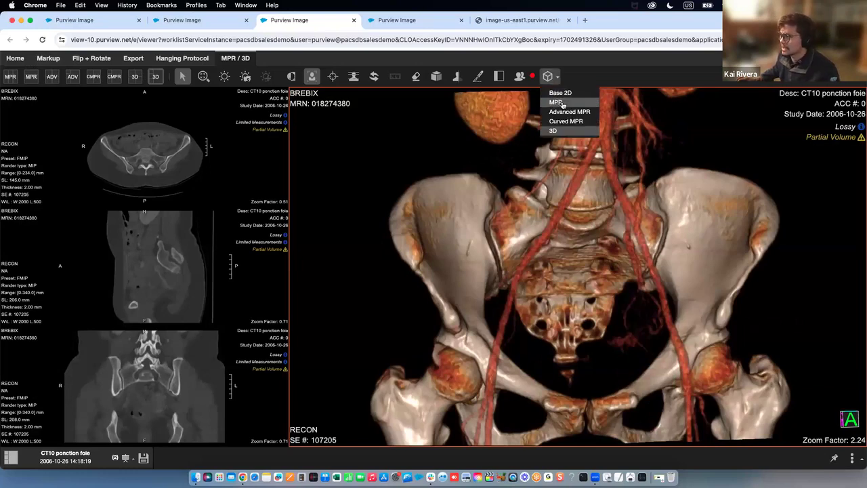
Scroll back and forth through the CT slices in the three-plane MPR view
click(562, 103)
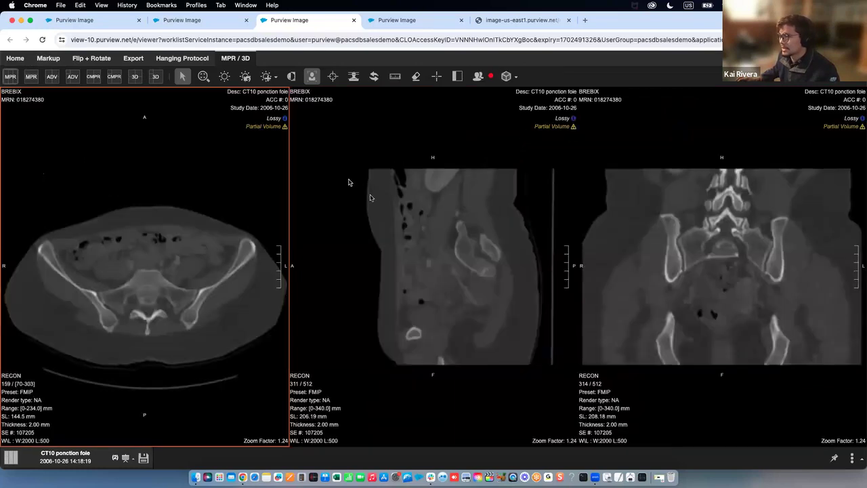
scroll(214, 255, down, 10)
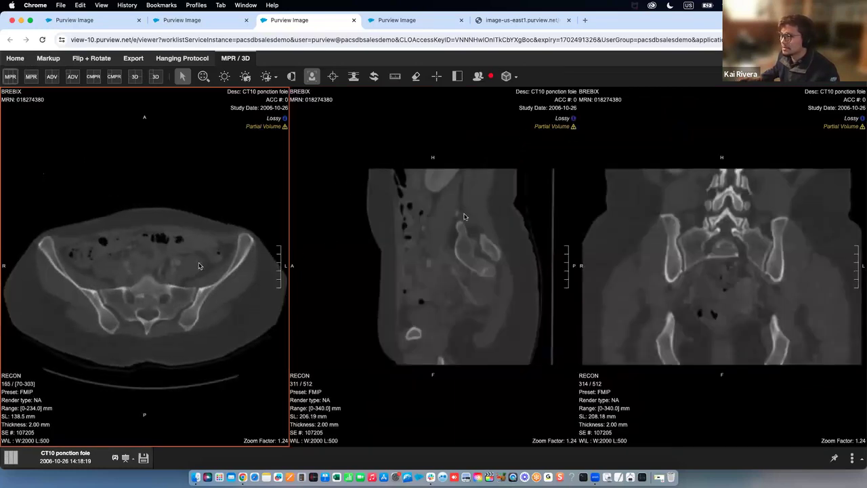
scroll(469, 247, down, 15)
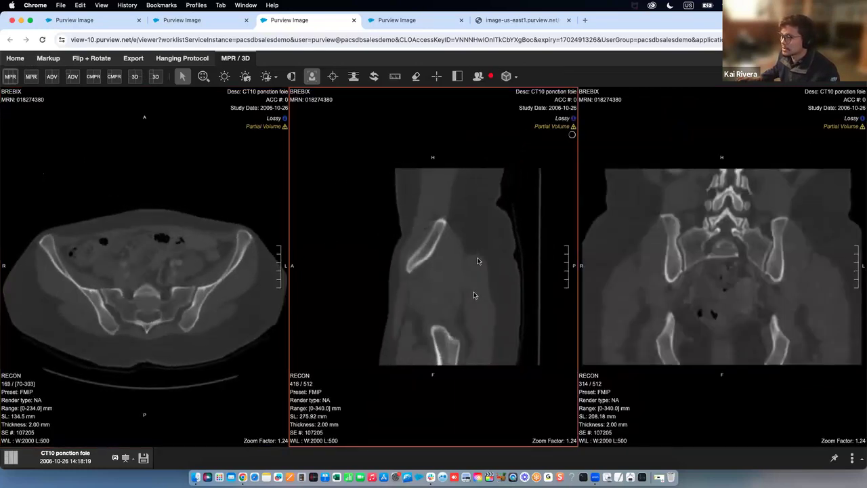
scroll(479, 237, up, 10)
scroll(696, 246, down, 5)
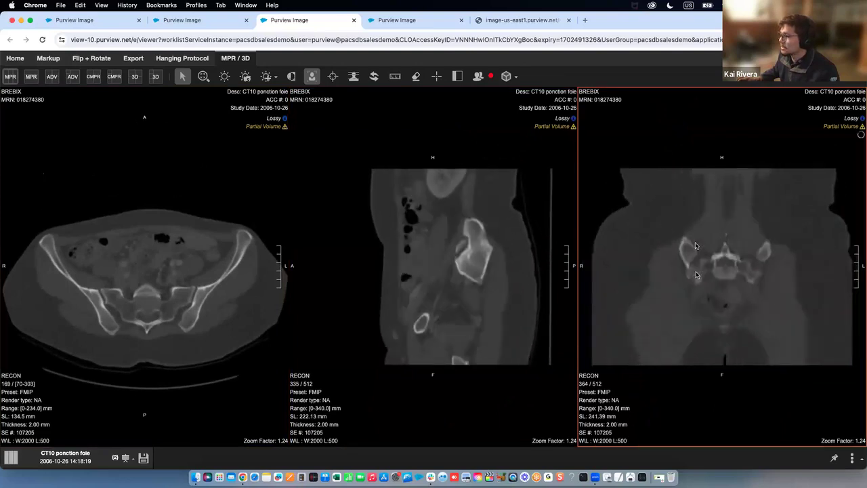
scroll(695, 244, up, 15)
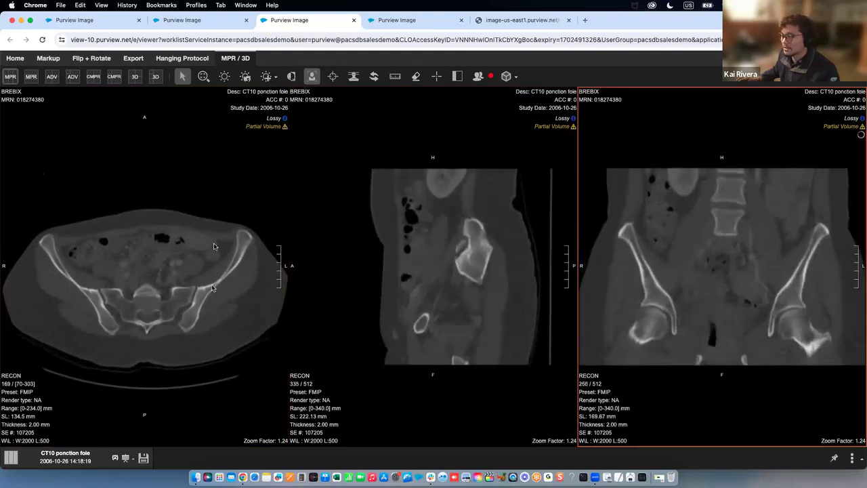
scroll(217, 240, up, 10)
scroll(216, 241, down, 6)
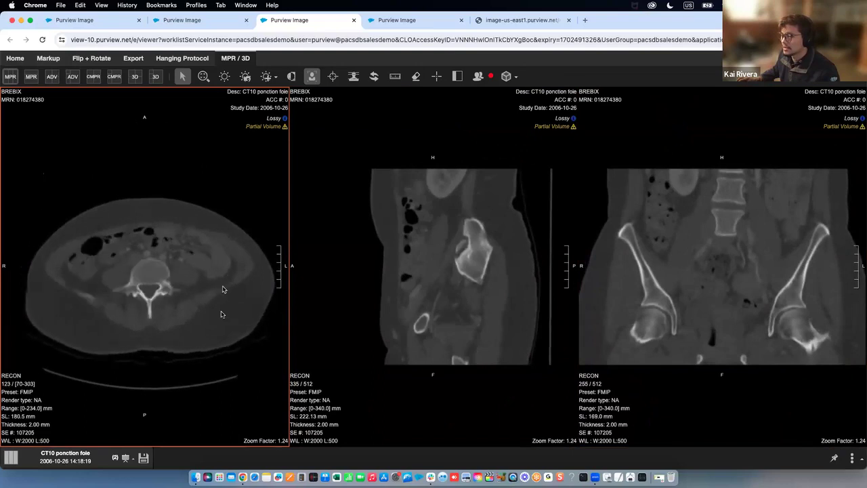
scroll(222, 315, down, 15)
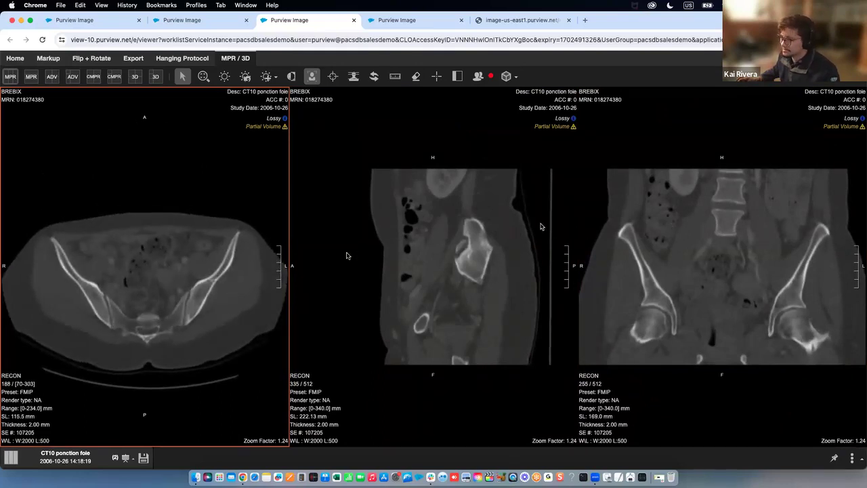
Switch the layout to Base 2D and make the right-hand axial series active
click(509, 75)
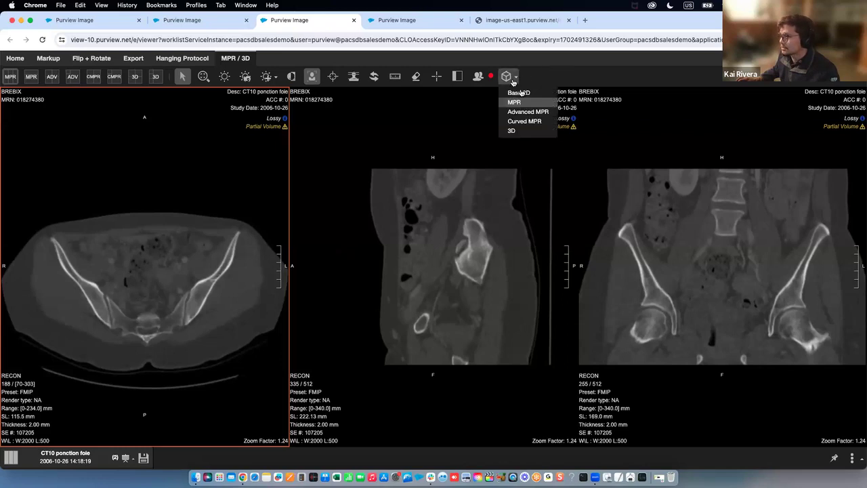
click(519, 94)
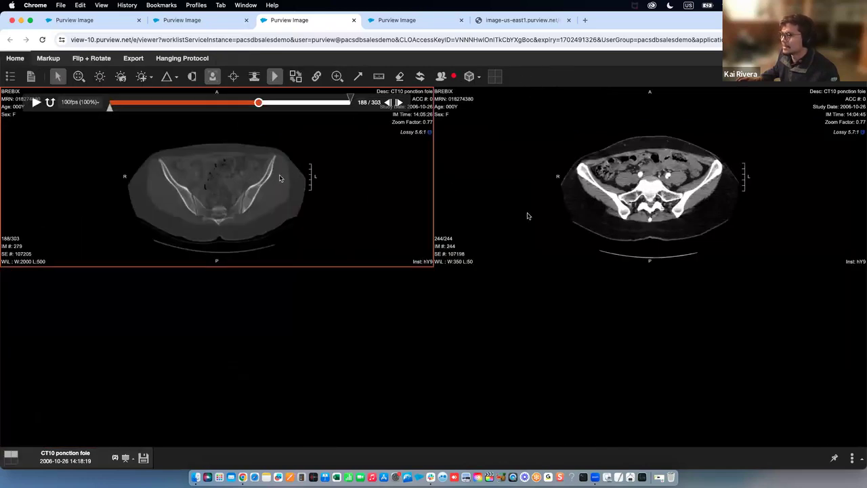
click(562, 195)
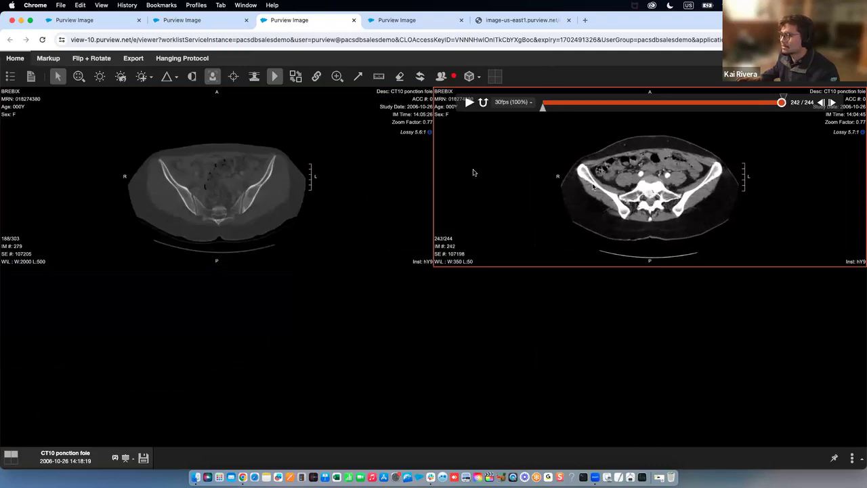
Return to the Study Browser tab listing the REPORT TEST case
click(108, 23)
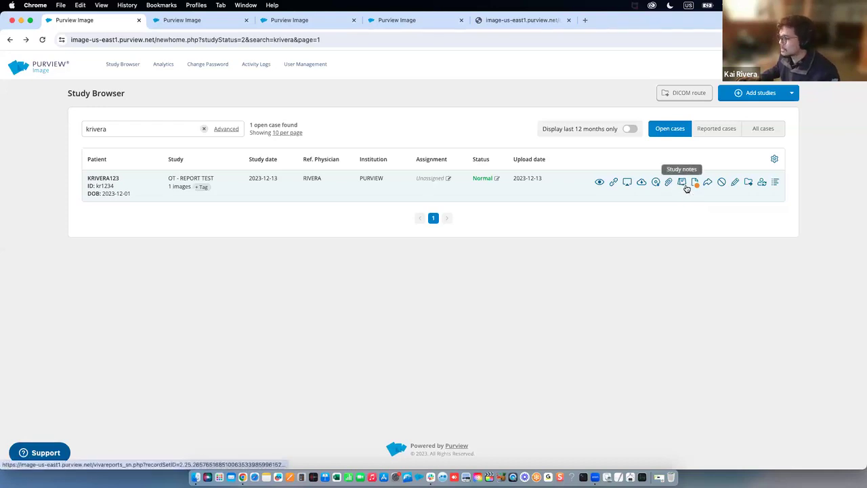
Open the REPORT TEST study notes and move the Breed field below Clinical Questions
click(685, 188)
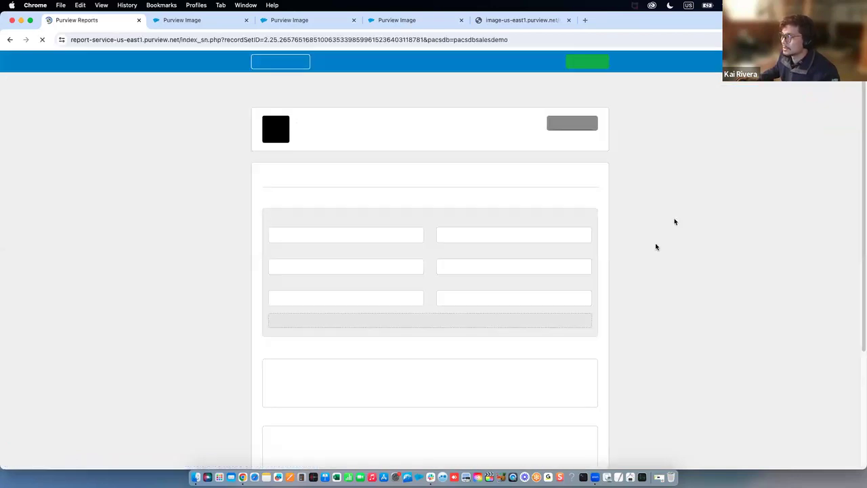
scroll(629, 242, down, 2)
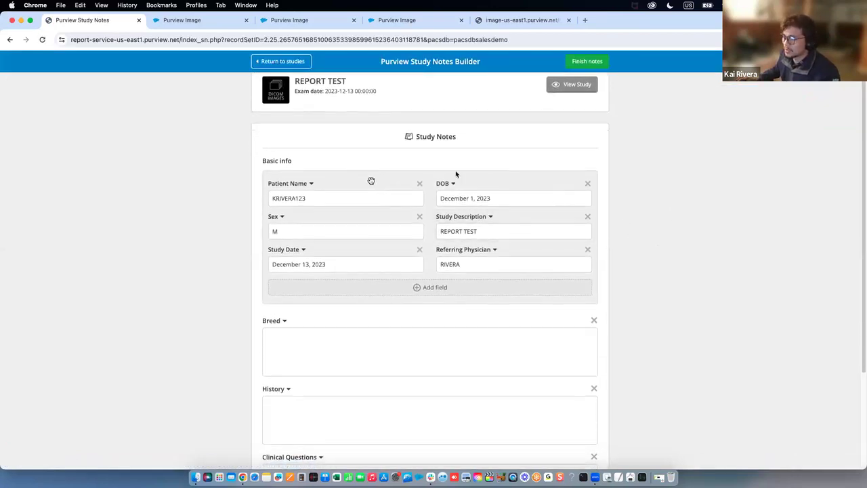
scroll(371, 179, down, 3)
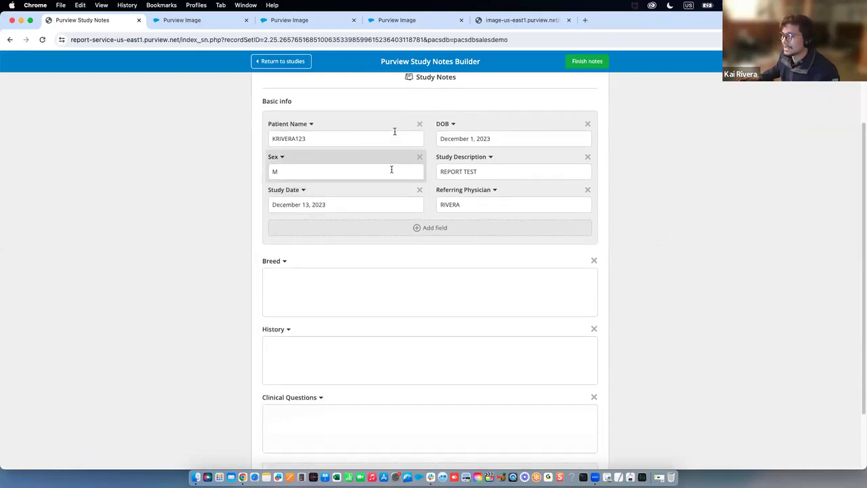
scroll(435, 252, down, 1)
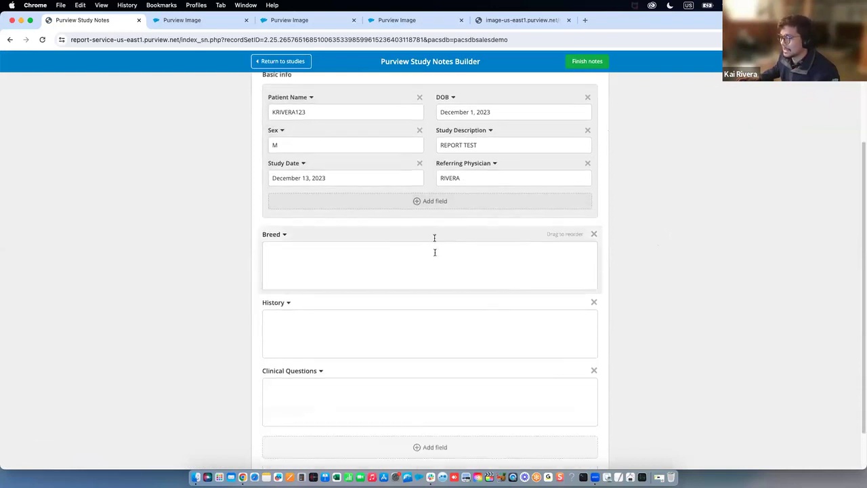
scroll(435, 252, down, 1)
drag(557, 213, 549, 376)
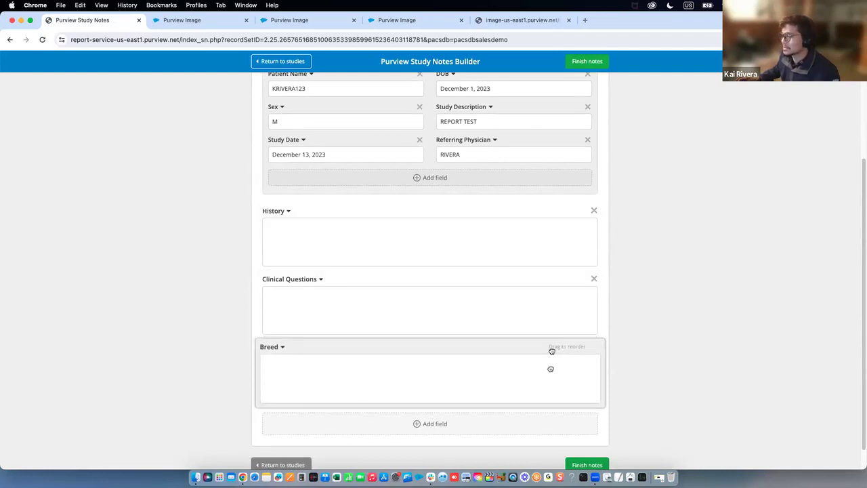
drag(536, 311, 536, 294)
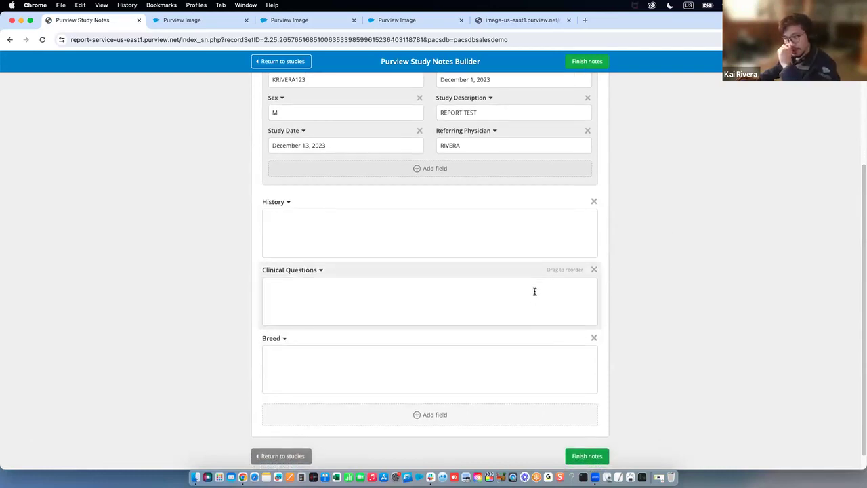
Write the patient history and the clinical question in their note fields
click(507, 243)
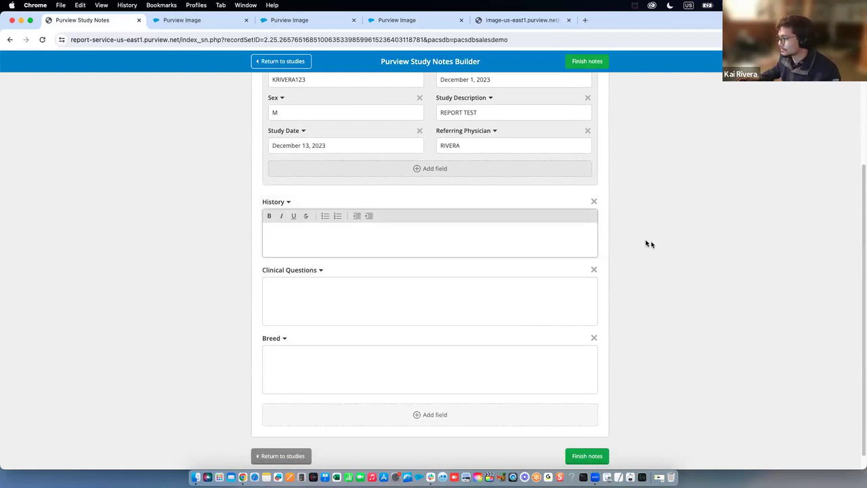
click(553, 239)
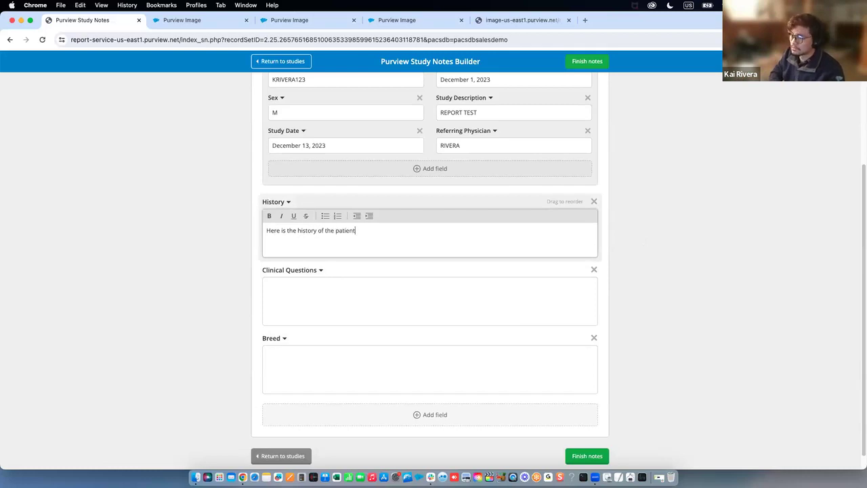
click(267, 298)
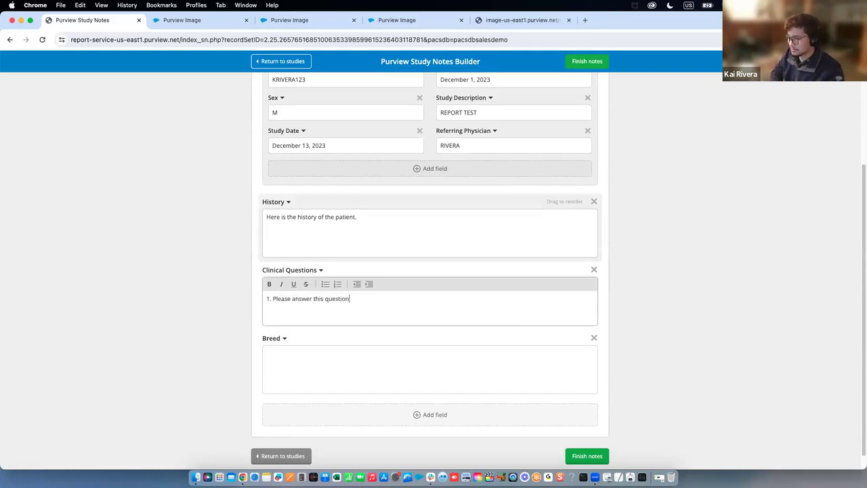
text(...)
click(648, 239)
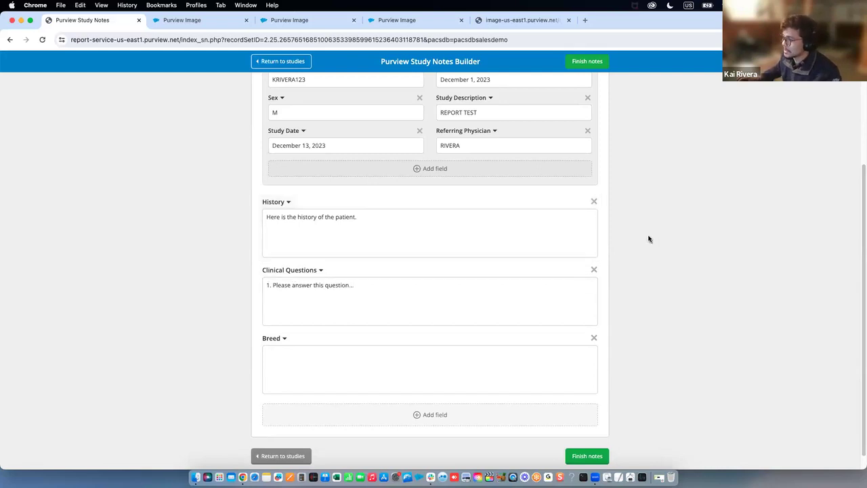
Delete the Breed field and finish the study notes
scroll(647, 239, up, 5)
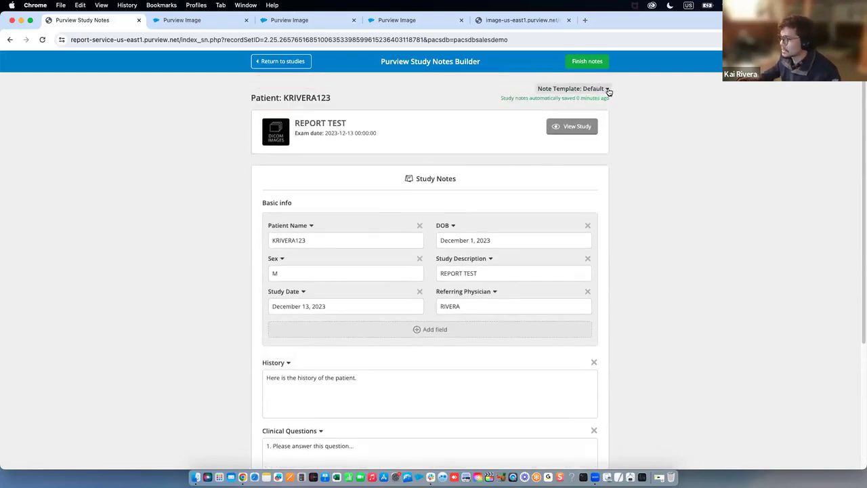
click(606, 89)
click(633, 122)
scroll(636, 257, down, 4)
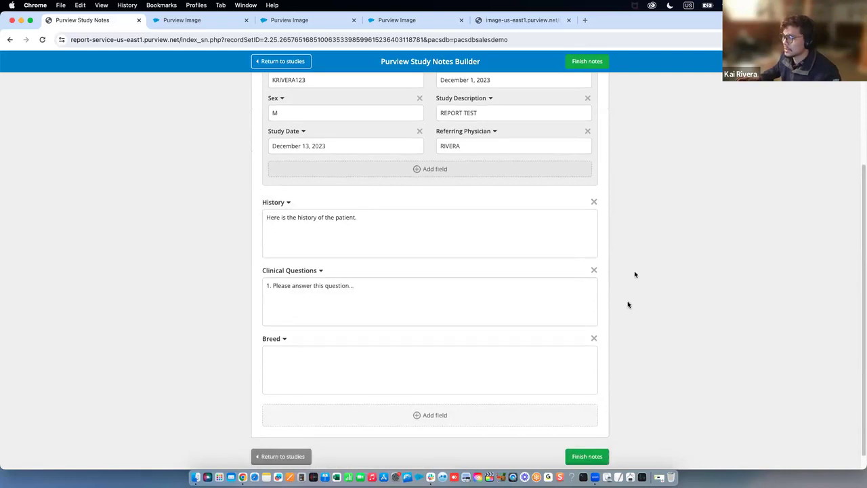
click(594, 334)
drag(575, 319, 565, 337)
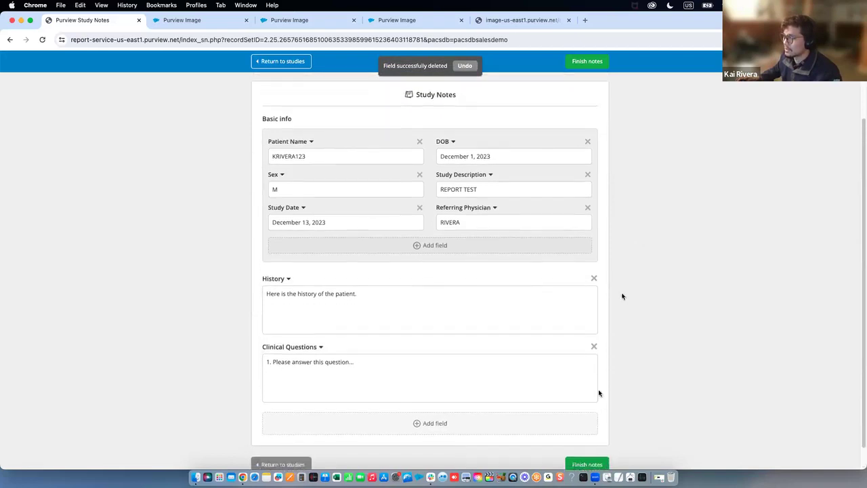
click(594, 440)
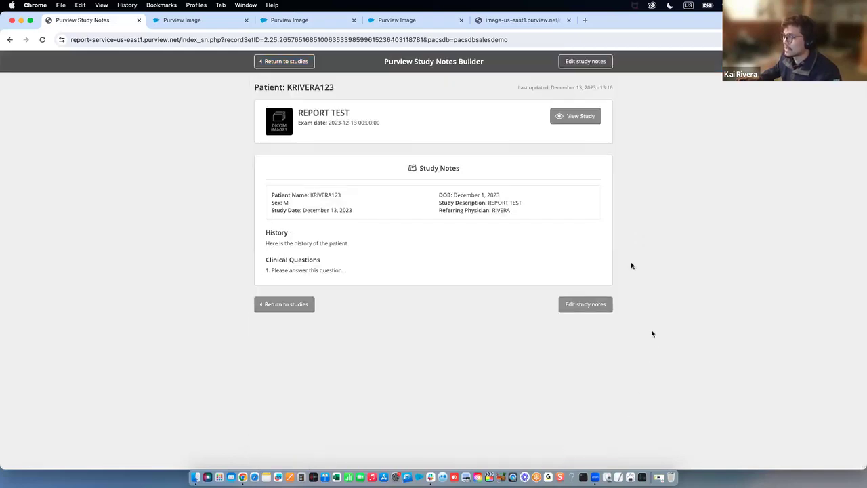
Go back to the case list and search for the test patient's name
click(300, 64)
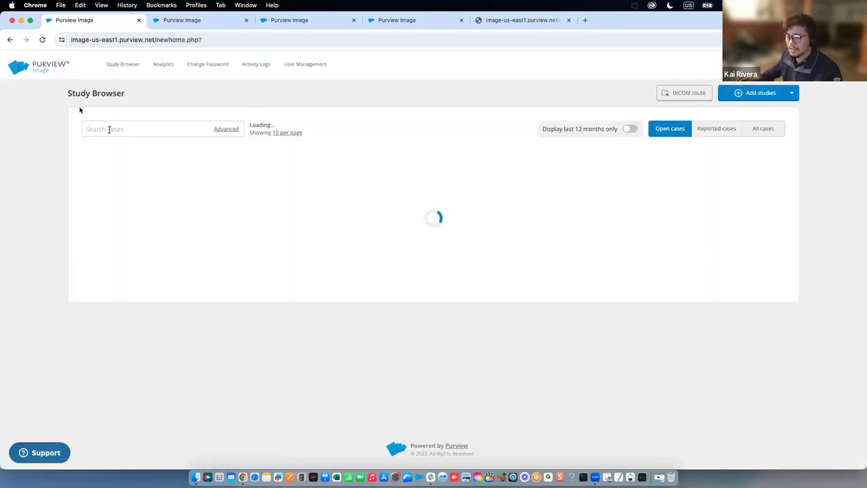
text(kriv)
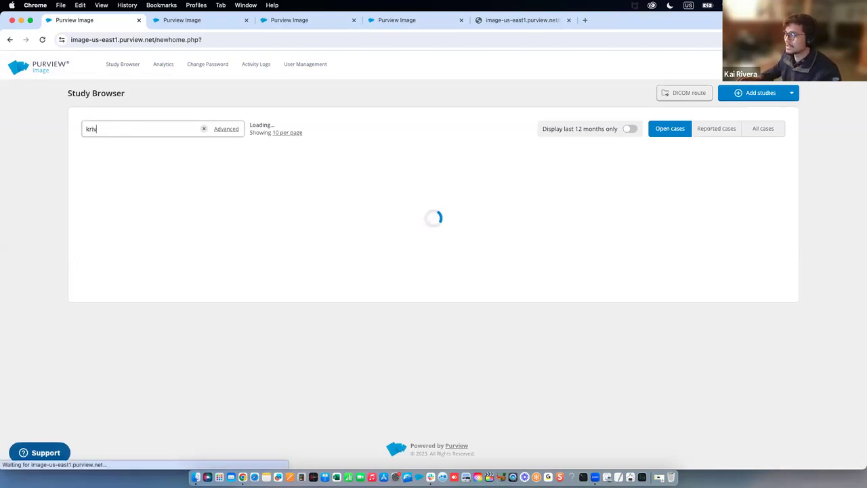
key(Return)
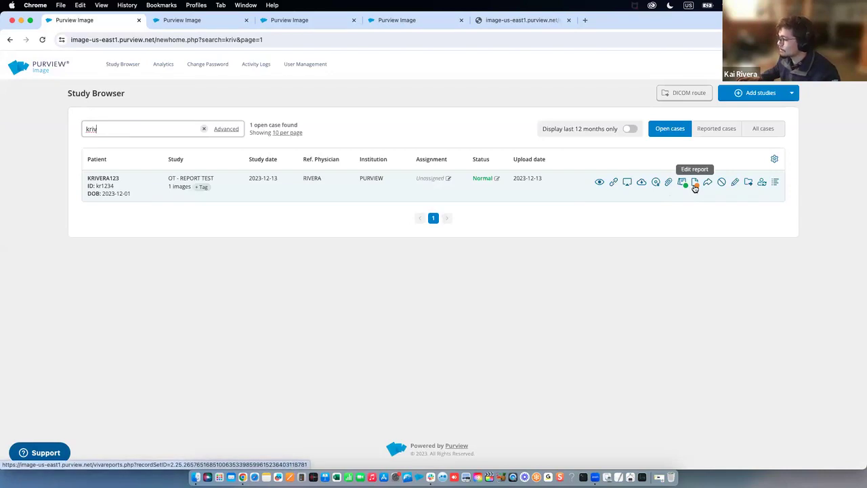
Open the REPORT TEST Report Builder and leave the report template on Default
click(694, 184)
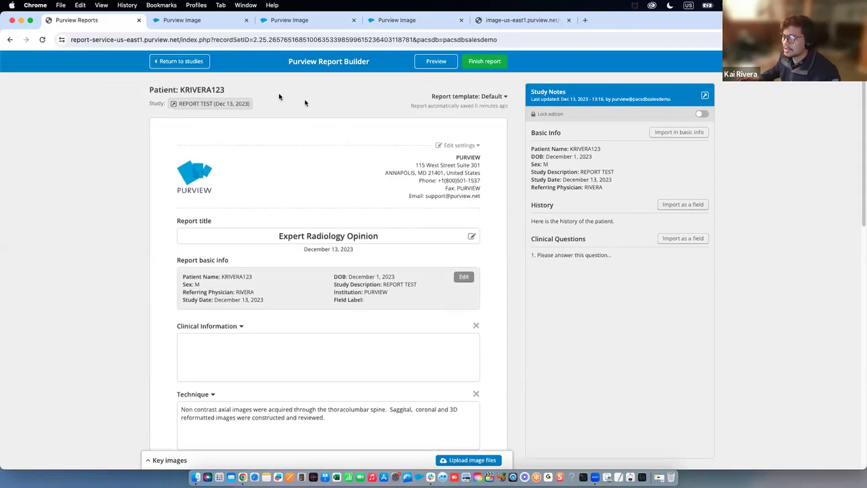
triple_click(147, 92)
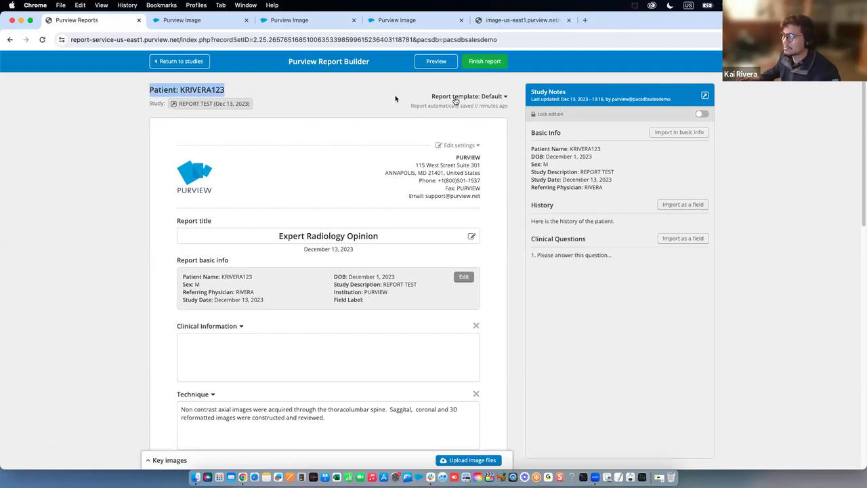
click(457, 101)
click(466, 98)
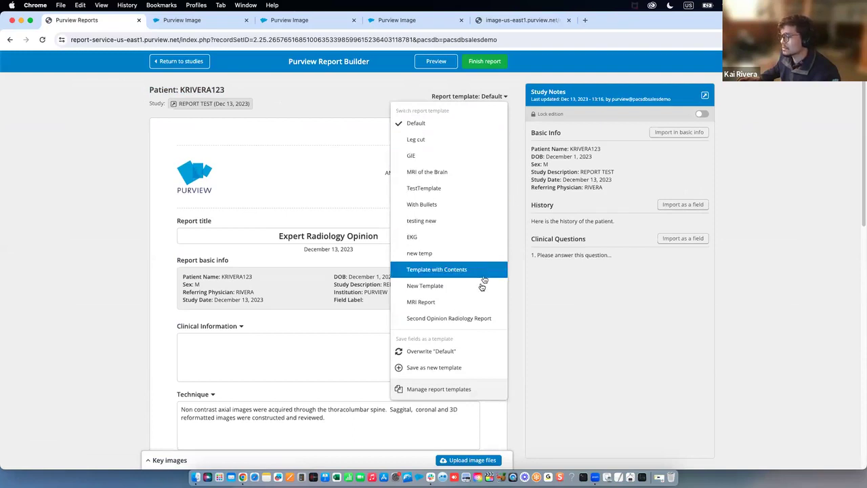
click(516, 202)
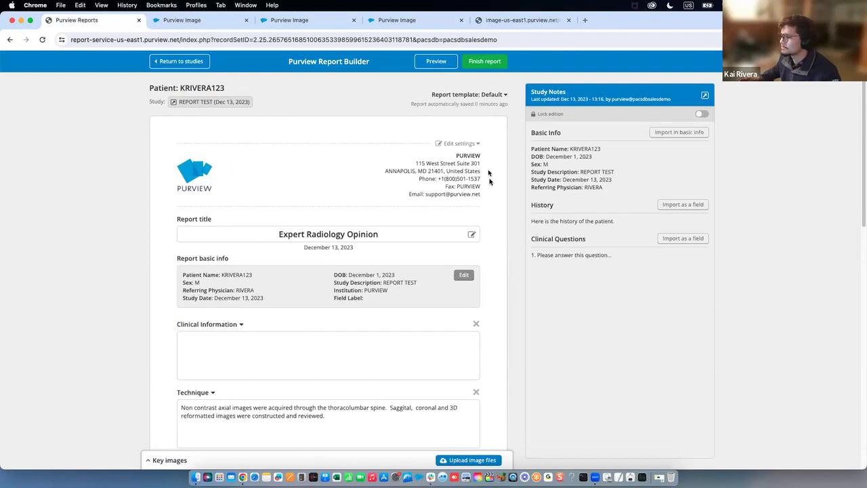
scroll(489, 183, down, 1)
scroll(344, 230, down, 1)
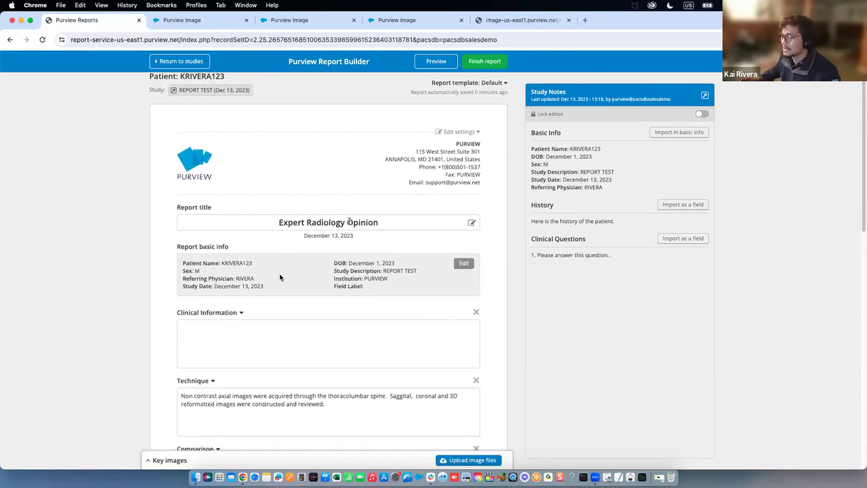
scroll(281, 248, down, 5)
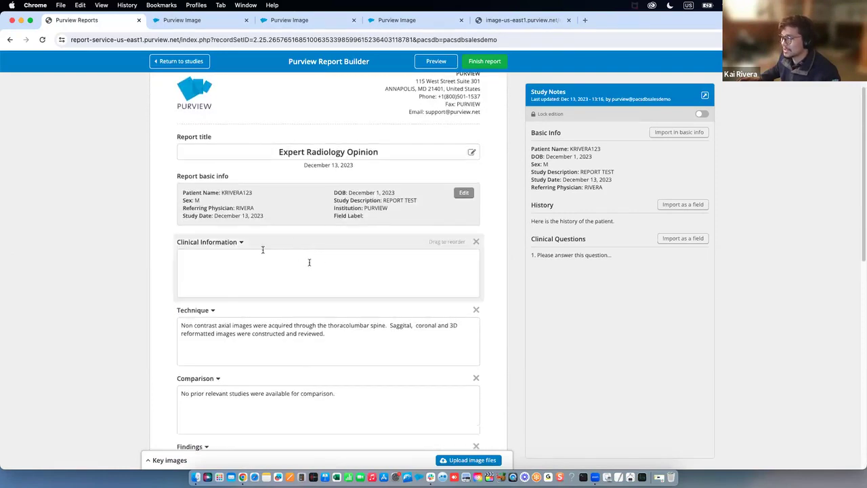
scroll(312, 203, down, 2)
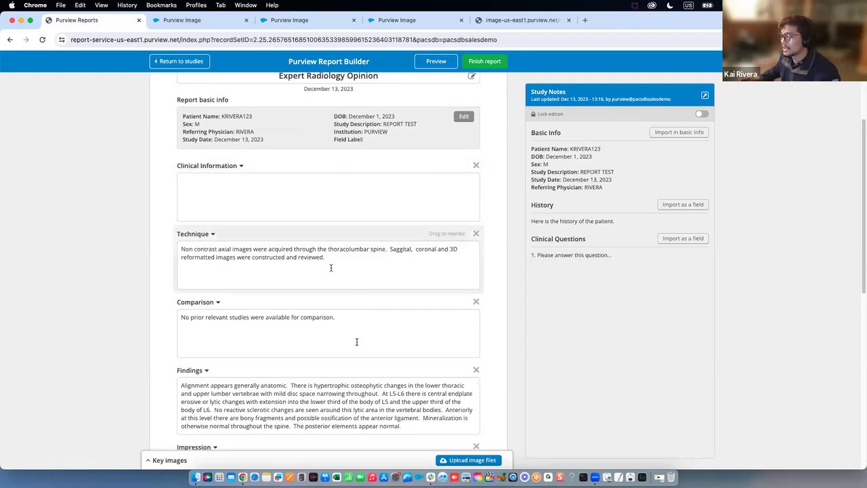
scroll(350, 203, down, 6)
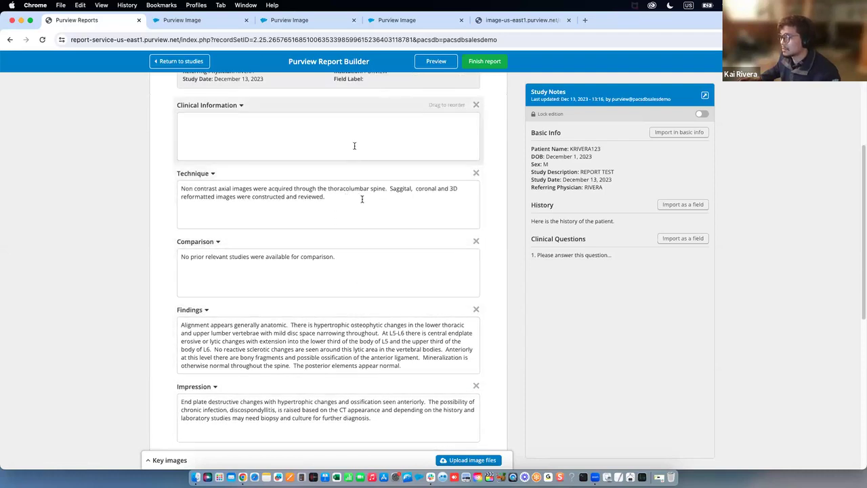
scroll(358, 294, down, 5)
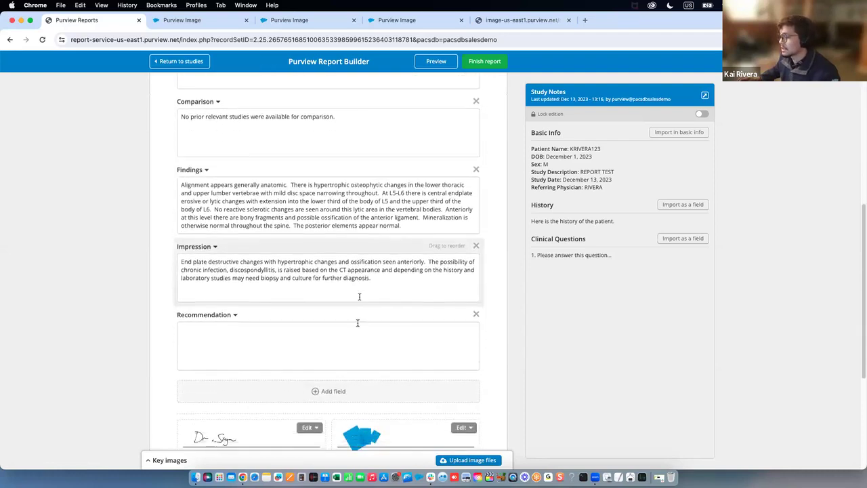
scroll(360, 319, up, 4)
scroll(360, 321, up, 15)
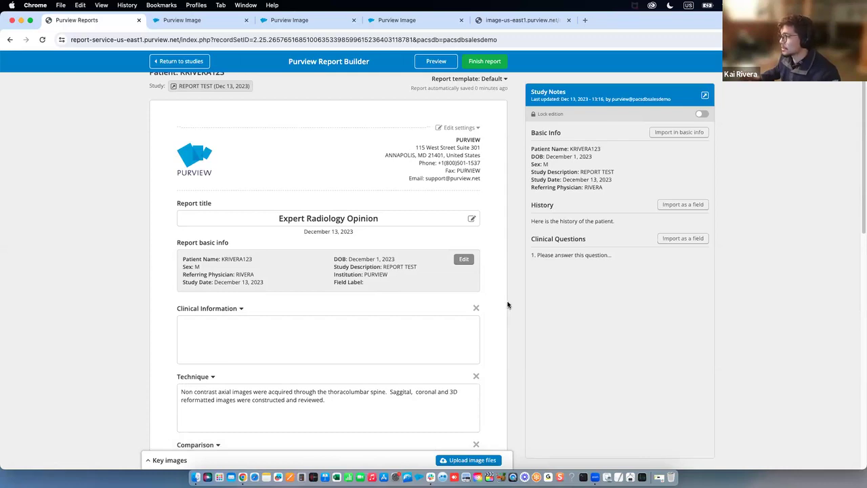
scroll(501, 284, down, 3)
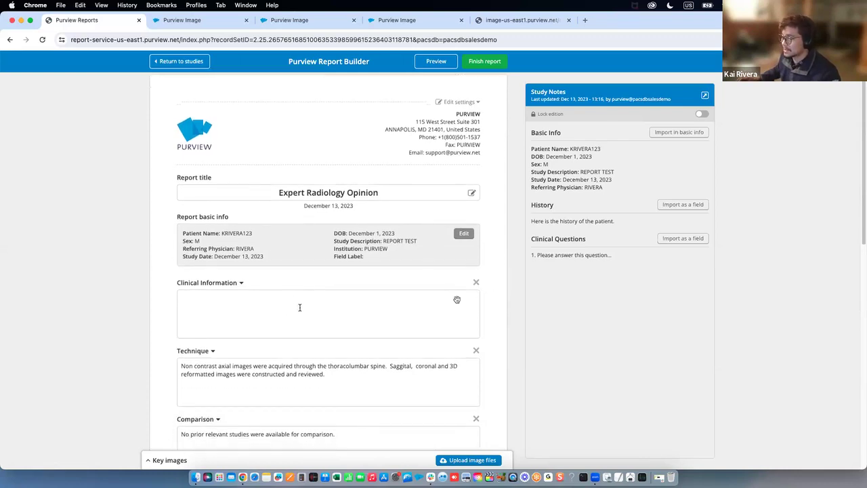
scroll(285, 251, down, 2)
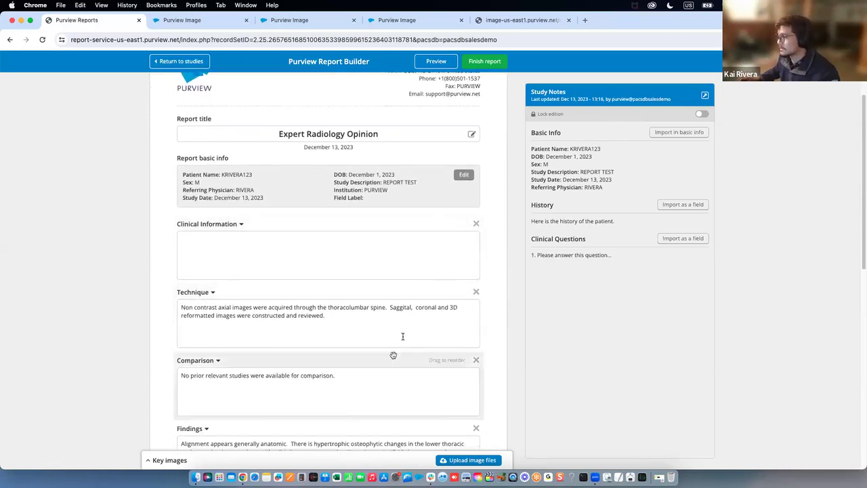
scroll(397, 348, down, 2)
scroll(403, 336, down, 2)
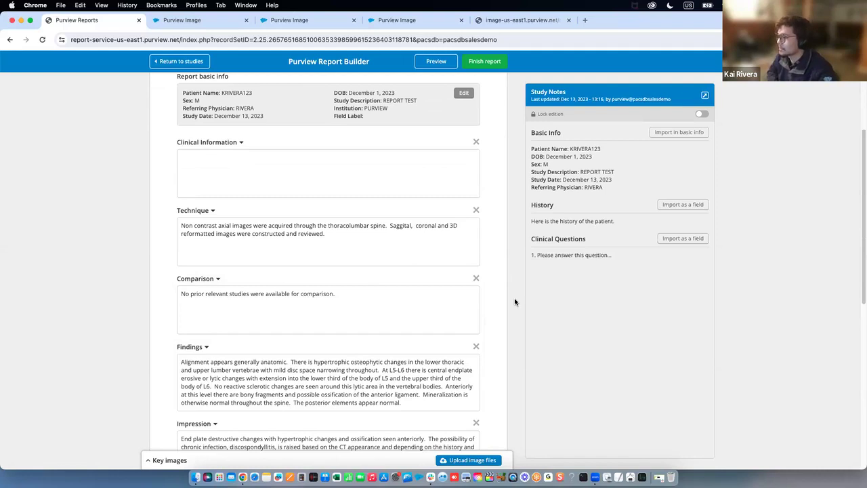
scroll(474, 213, up, 1)
scroll(479, 210, up, 2)
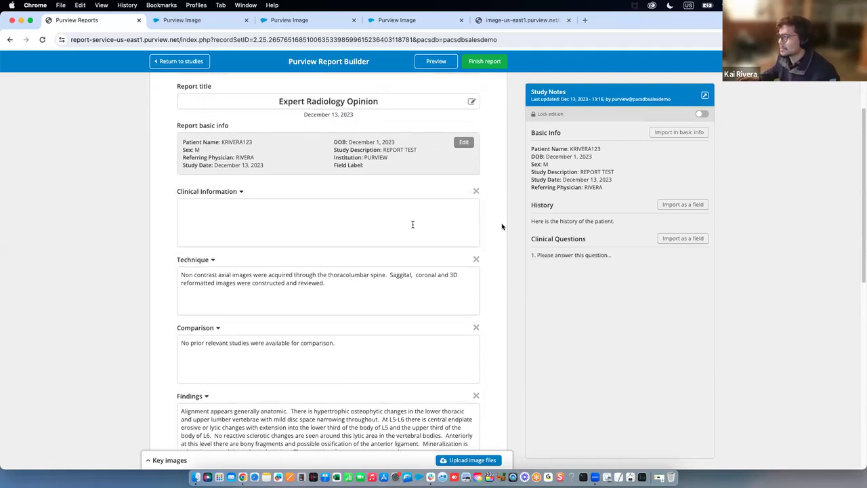
Inspect the empty Clinical Information section and the History and Clinical Questions notes
click(412, 224)
scroll(407, 237, up, 1)
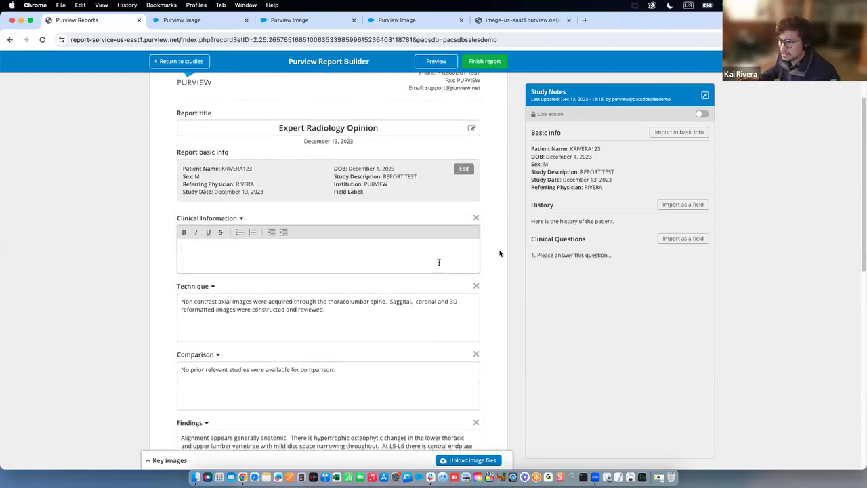
scroll(327, 271, up, 1)
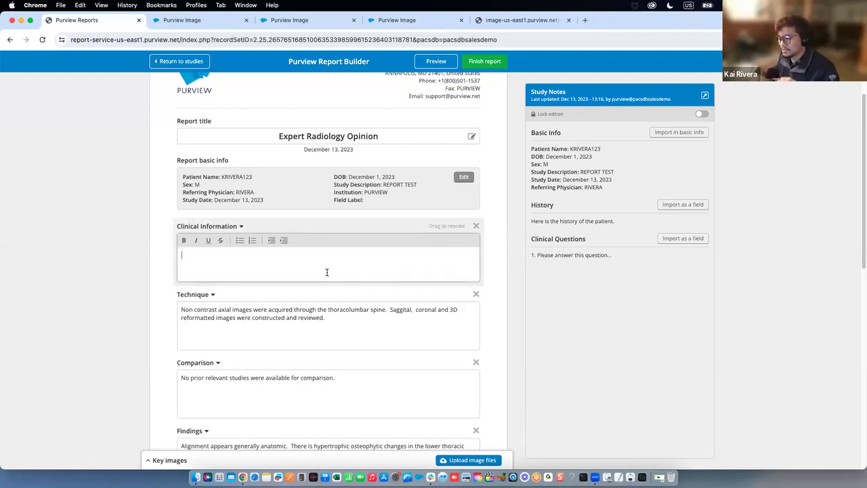
click(213, 259)
click(212, 259)
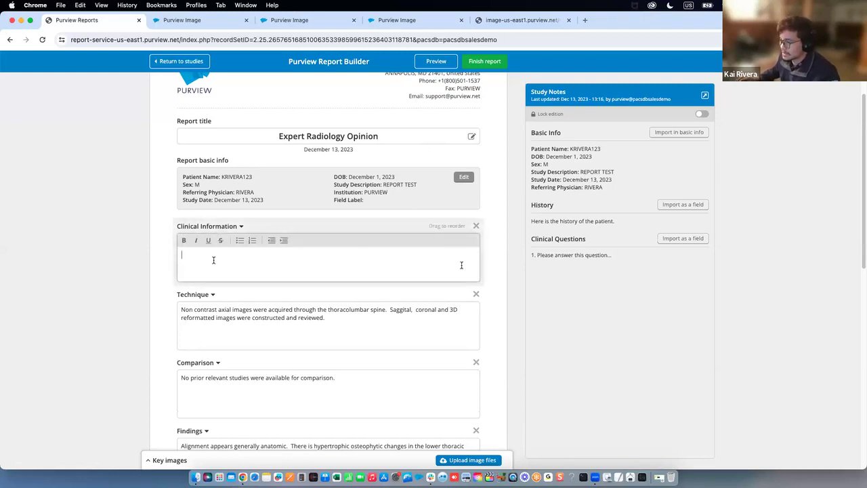
click(495, 269)
click(431, 267)
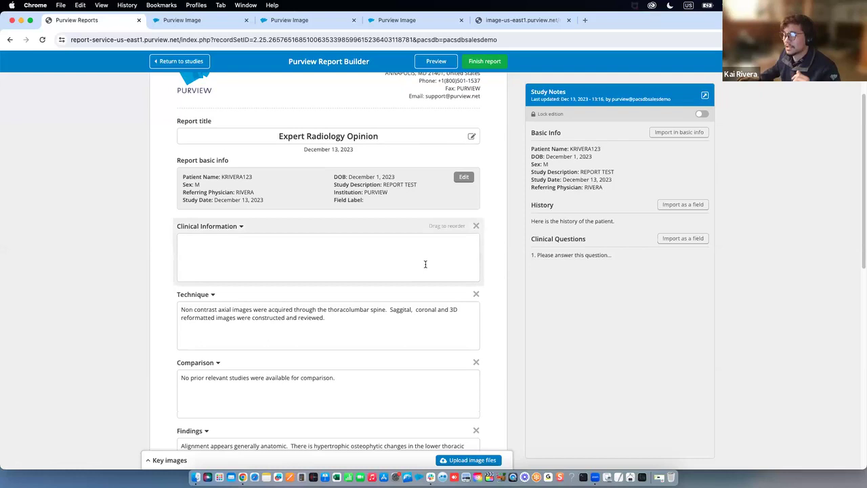
click(493, 271)
scroll(496, 271, up, 3)
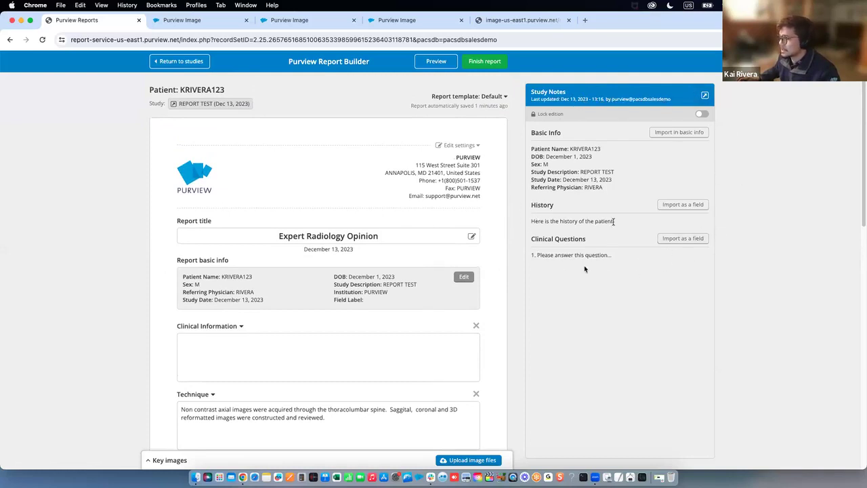
drag(614, 220, 583, 221)
click(616, 254)
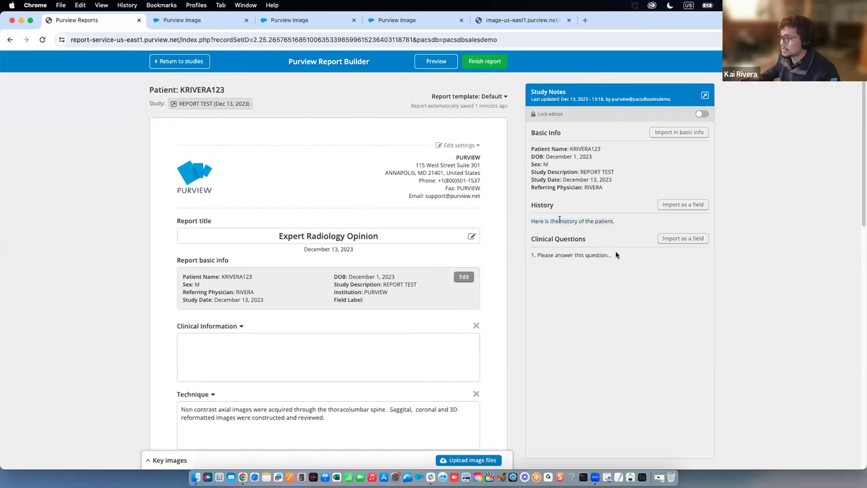
drag(617, 254, 531, 254)
click(512, 252)
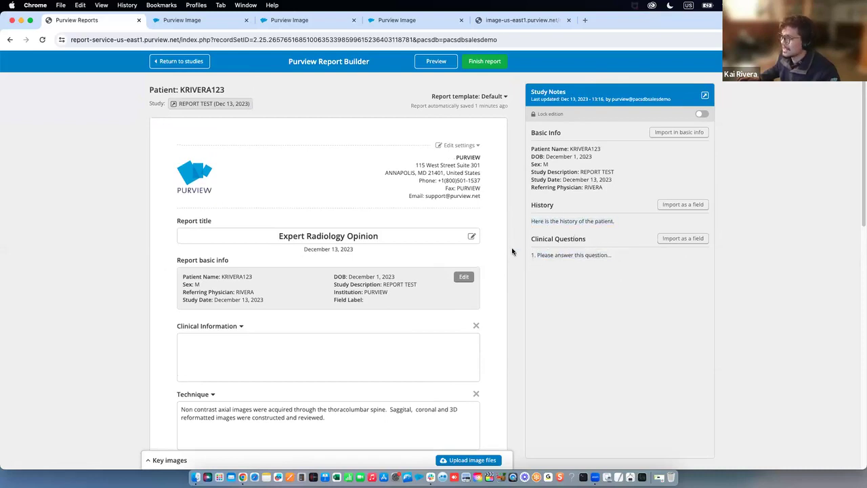
Import the Clinical Questions and History notes as report sections
scroll(512, 250, down, 5)
scroll(511, 249, down, 2)
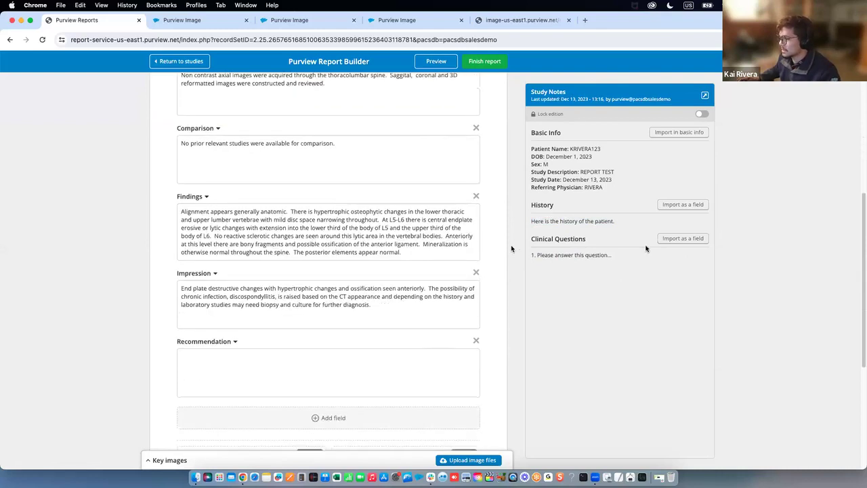
click(679, 240)
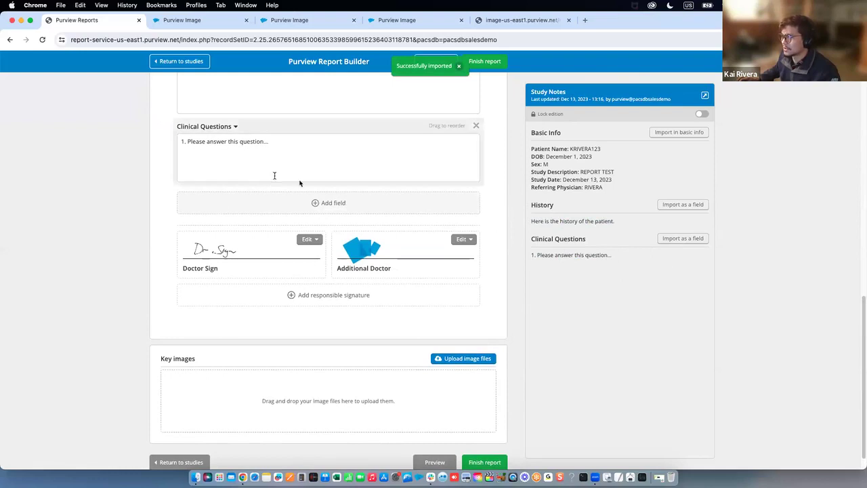
scroll(275, 175, up, 2)
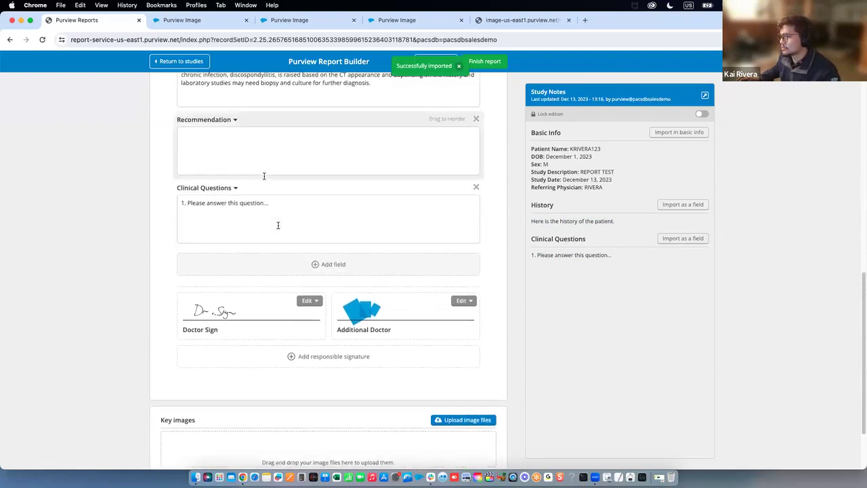
click(688, 207)
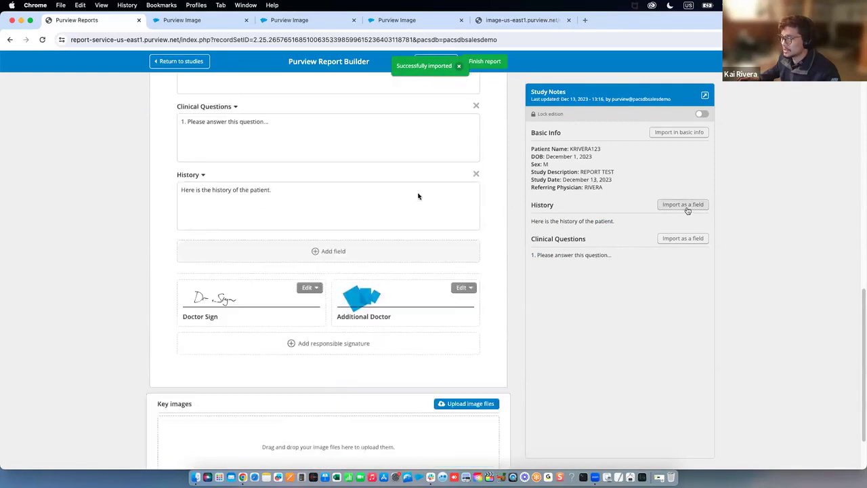
Move both imported sections above Technique and delete the Clinical Information section
scroll(417, 196, down, 2)
scroll(461, 209, up, 4)
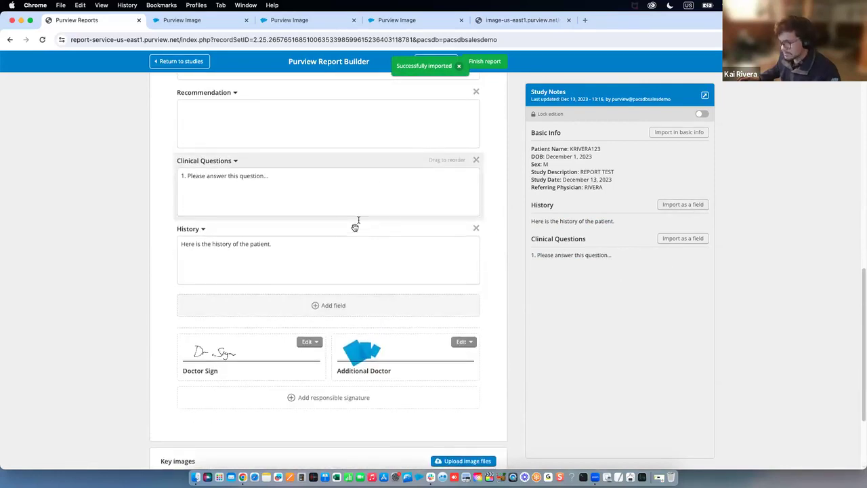
scroll(380, 218, up, 3)
drag(451, 334, 445, 163)
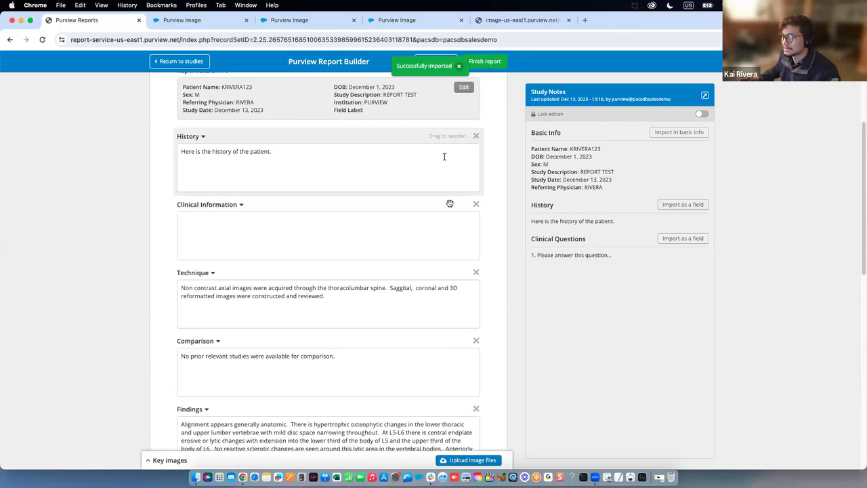
scroll(448, 203, down, 4)
drag(441, 377, 436, 182)
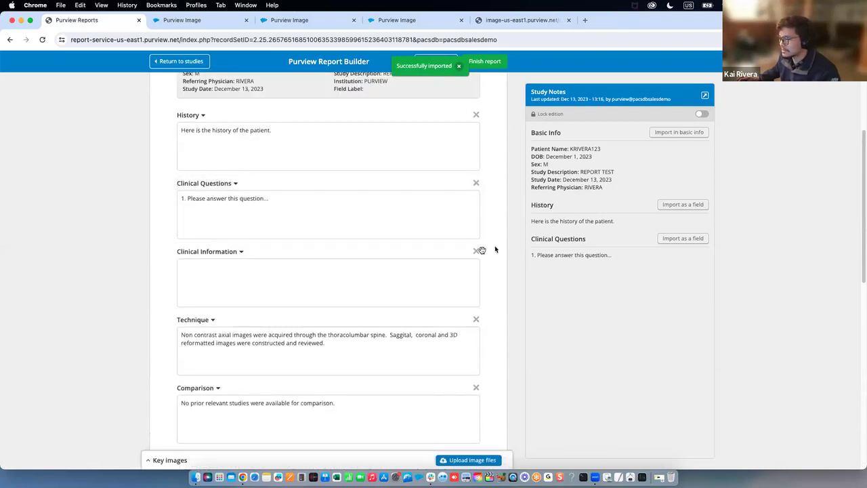
click(476, 251)
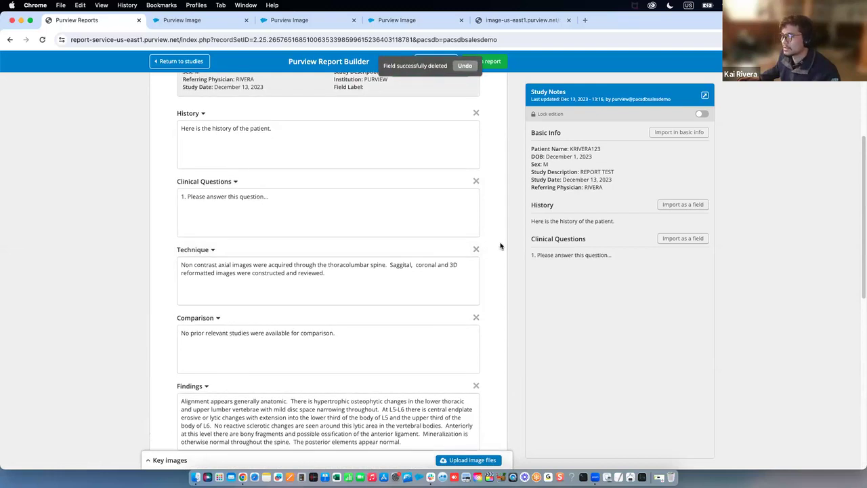
scroll(501, 245, down, 10)
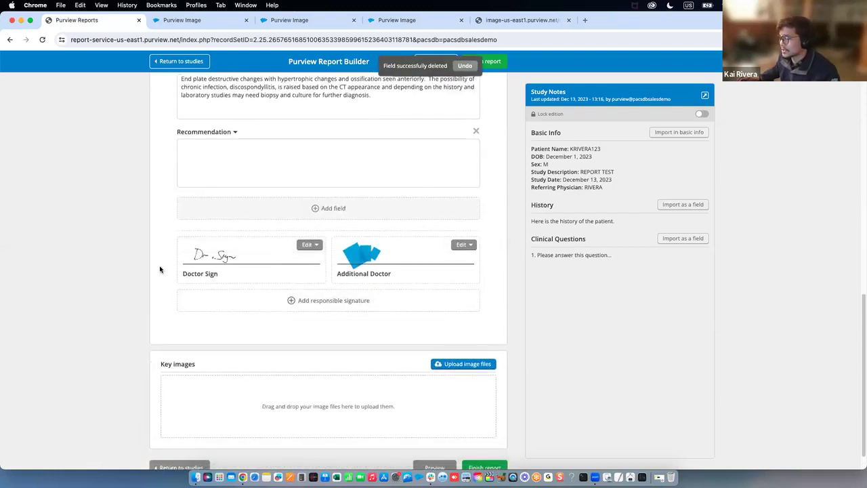
scroll(162, 264, down, 1)
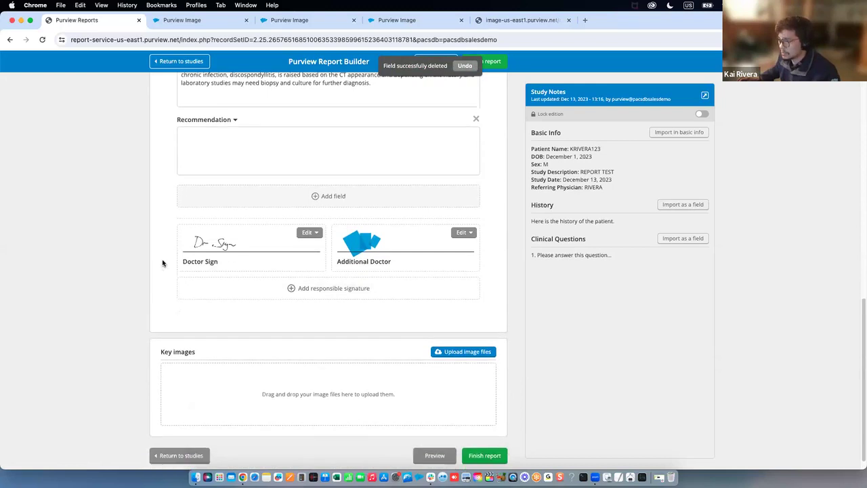
click(320, 233)
click(327, 231)
click(465, 233)
click(458, 264)
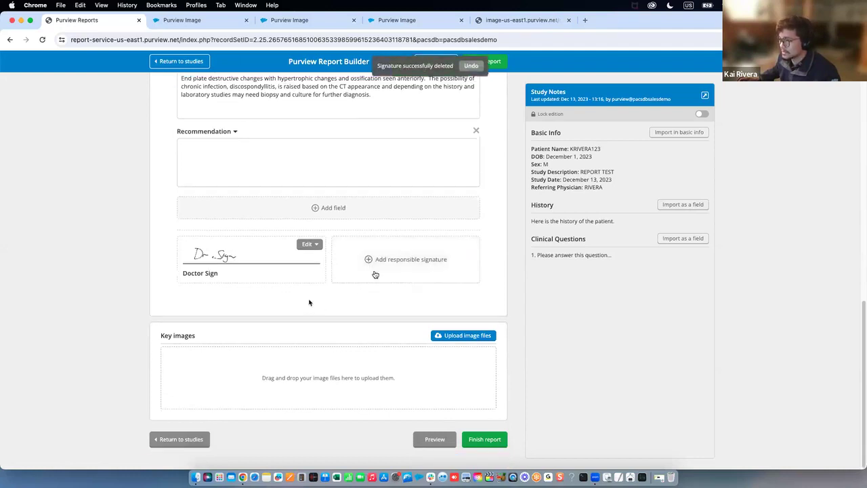
click(382, 268)
click(425, 248)
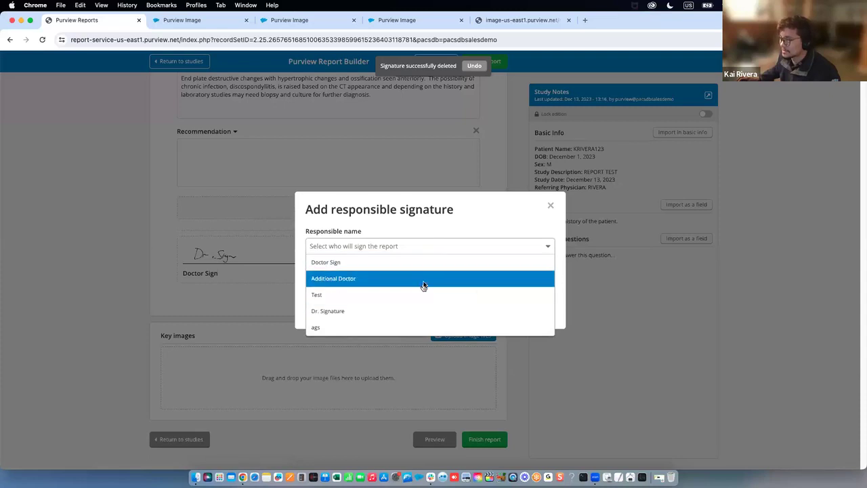
click(422, 283)
click(531, 309)
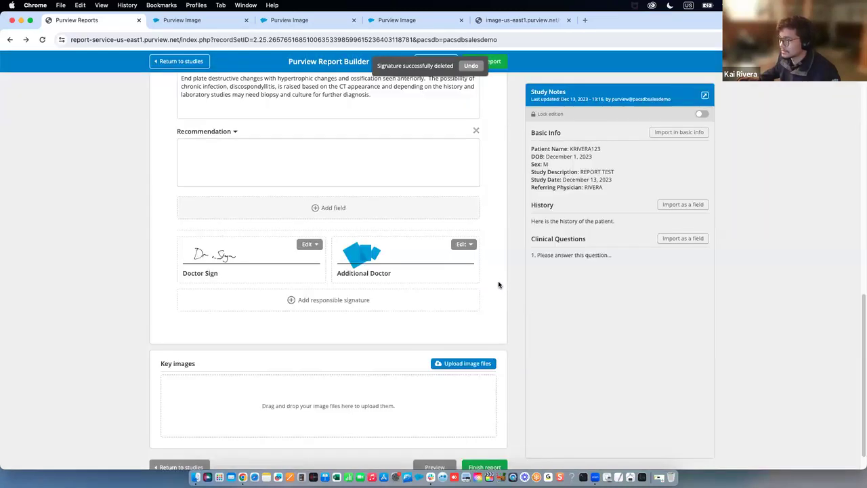
Upload an image file from Finder into the report as a key image
scroll(481, 278, down, 1)
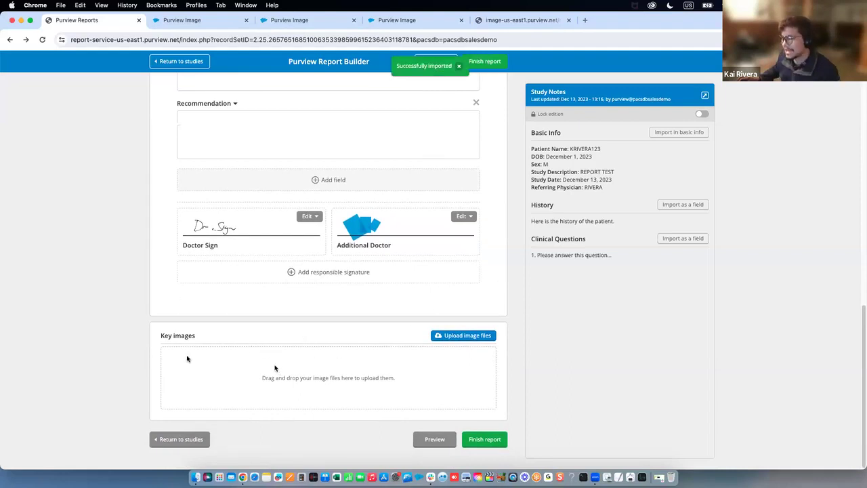
click(196, 478)
drag(335, 106, 542, 151)
drag(446, 184, 262, 375)
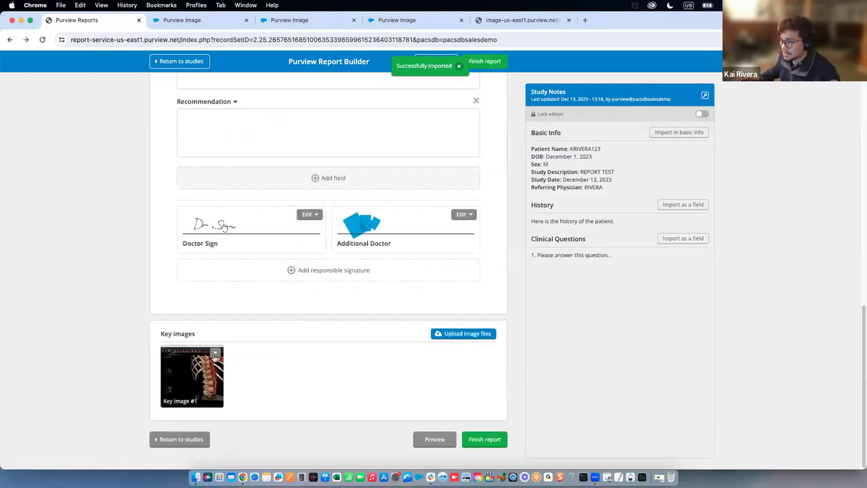
Name the key image Brebix with description 'Here is the key image description.' and save
click(215, 354)
click(181, 367)
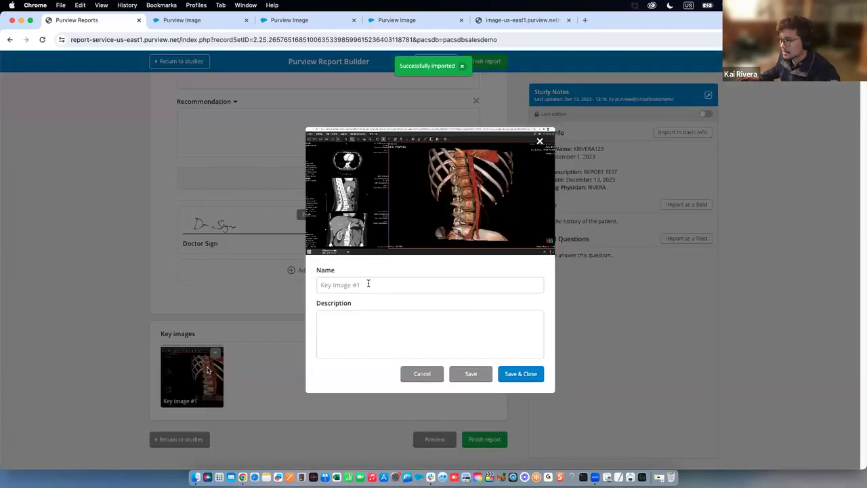
click(368, 283)
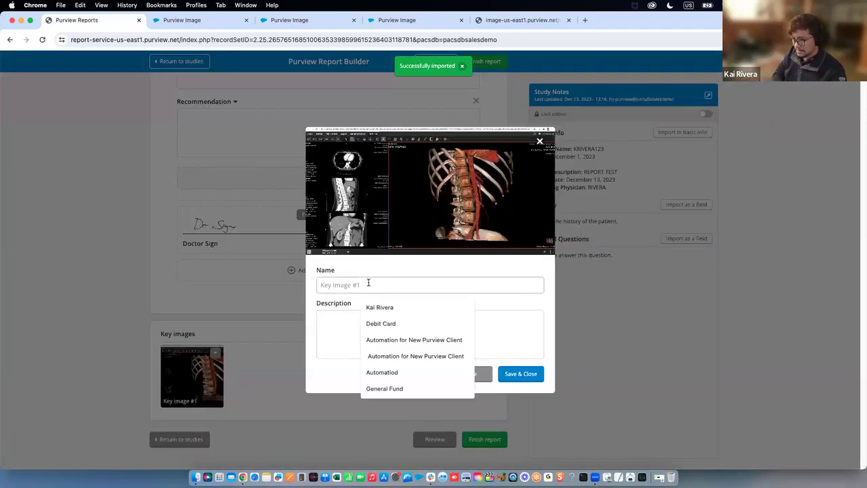
text(Brebix)
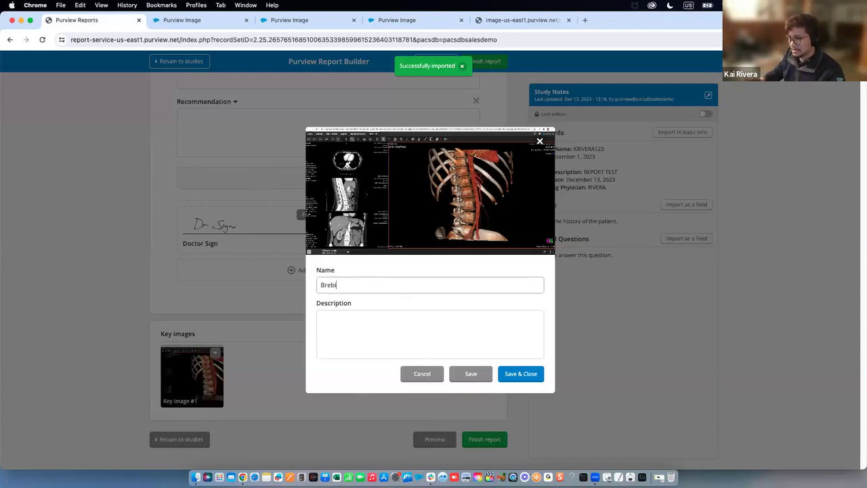
click(348, 315)
text(Here is the)
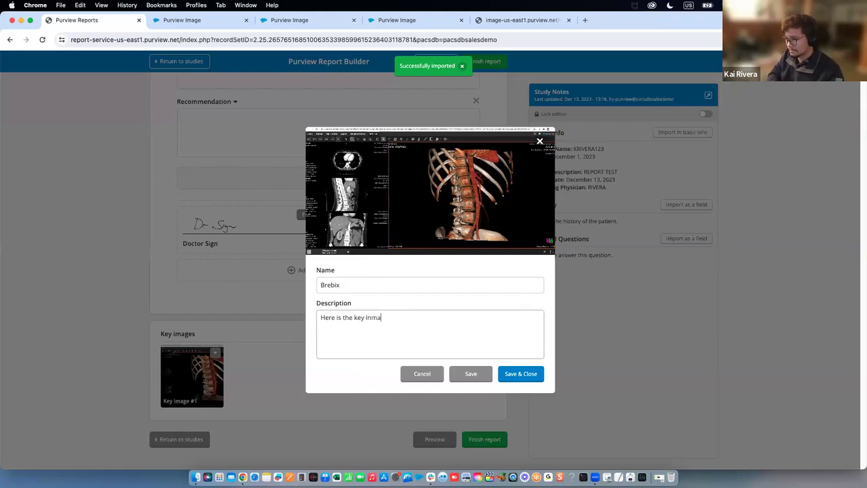
text(key image description.)
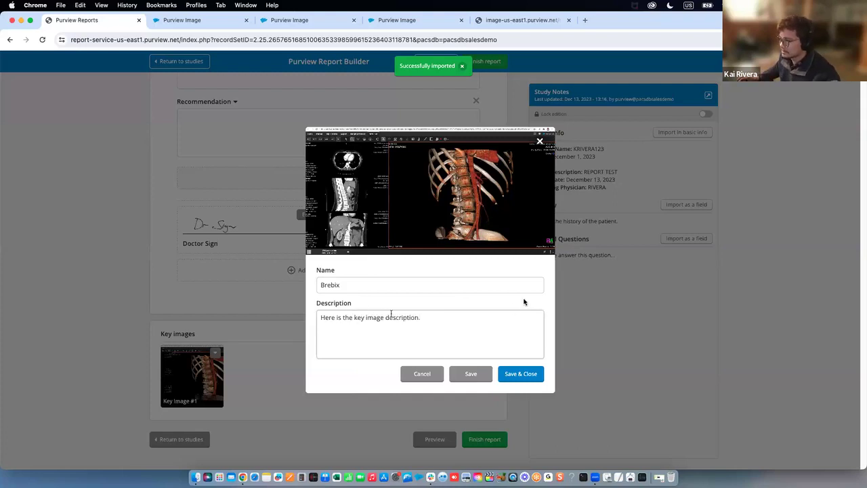
click(525, 374)
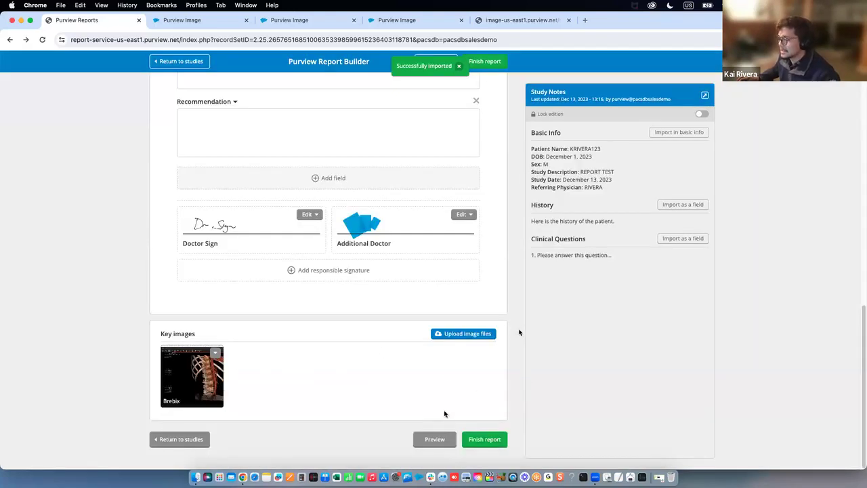
click(430, 439)
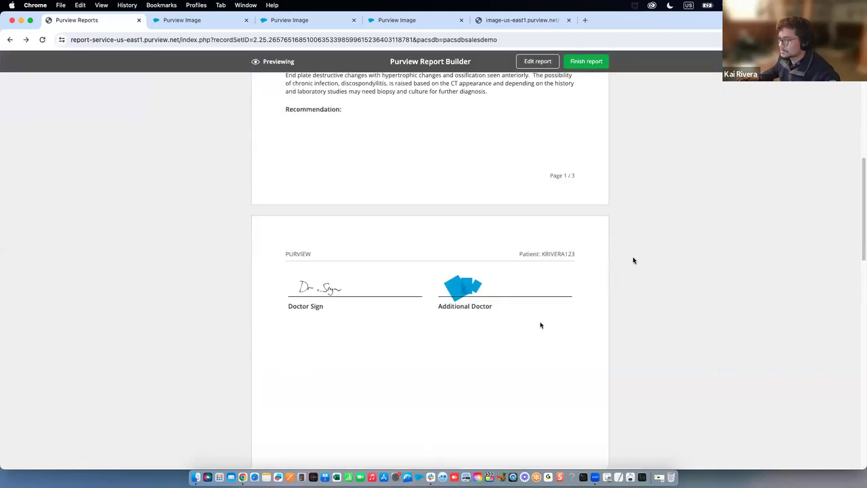
Scroll through the report preview pages and briefly check the study upload page
scroll(642, 254, up, 2)
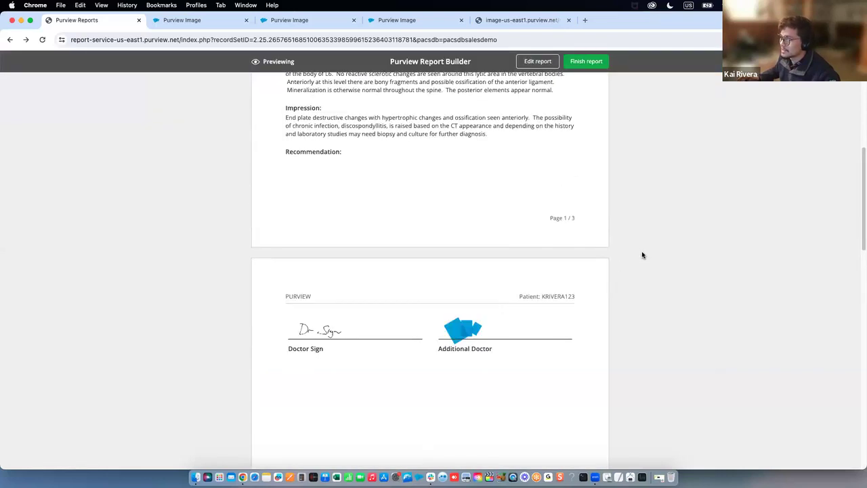
scroll(640, 254, up, 10)
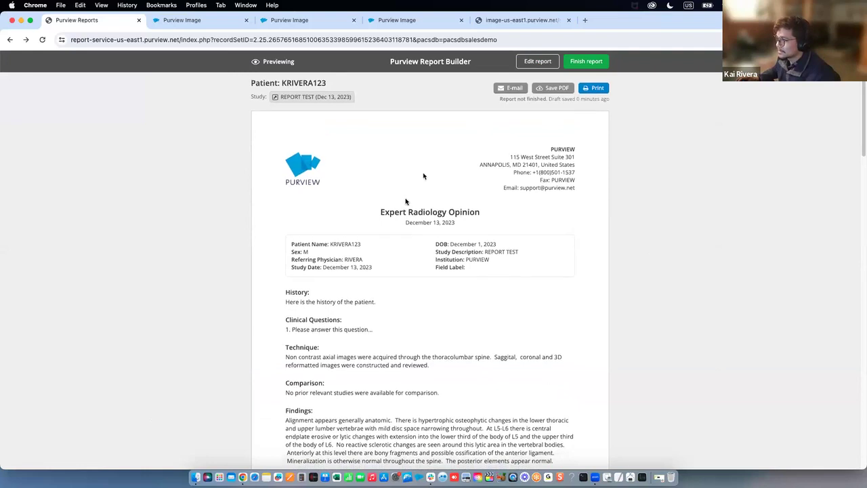
scroll(407, 201, down, 2)
scroll(376, 214, down, 2)
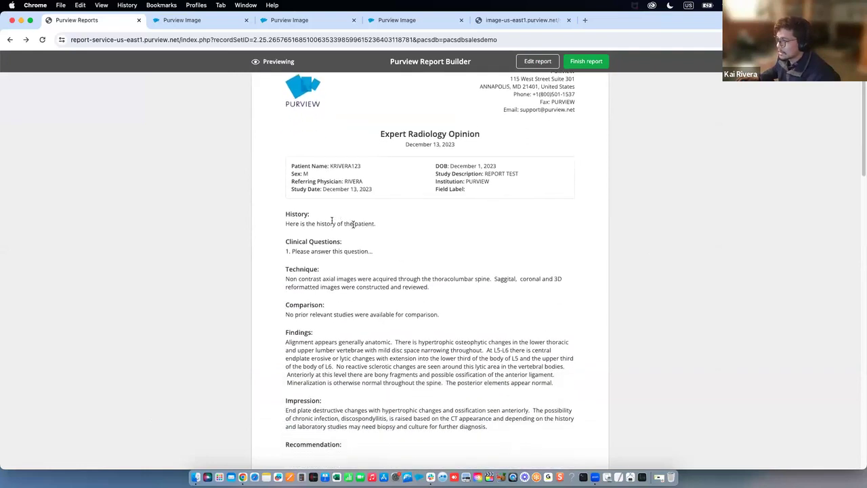
scroll(341, 245, down, 3)
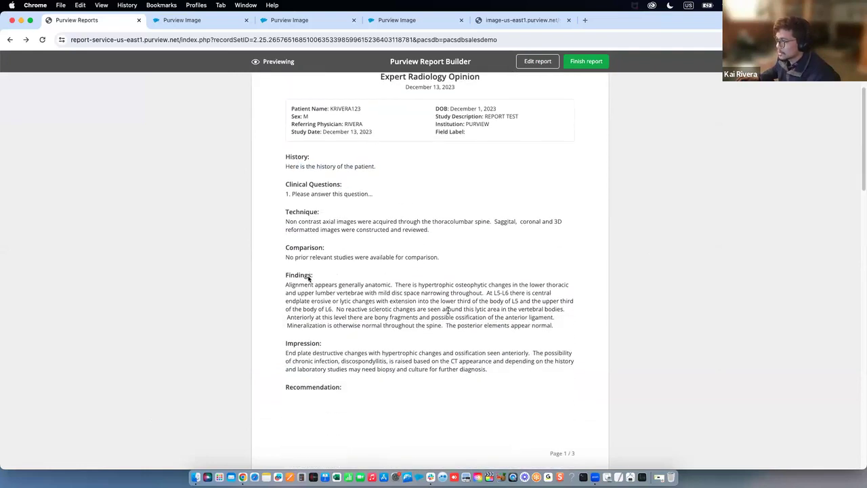
scroll(437, 298, down, 8)
scroll(403, 365, down, 10)
scroll(450, 325, down, 18)
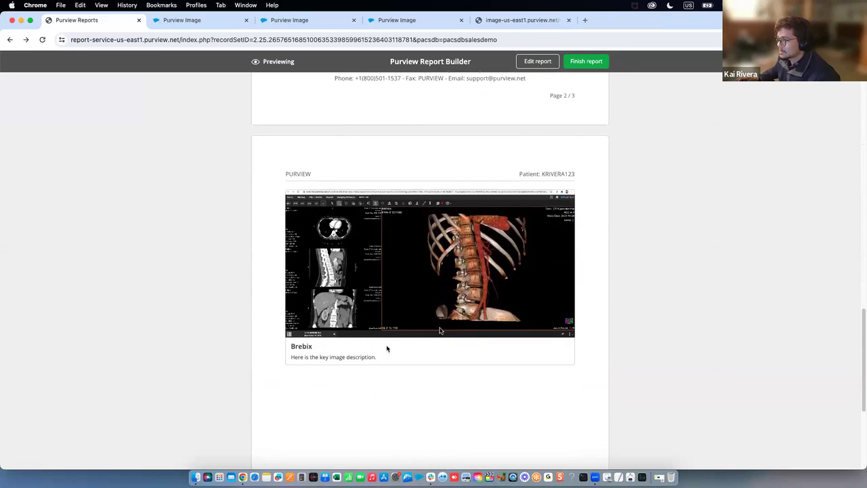
scroll(440, 331, down, 3)
scroll(436, 304, down, 3)
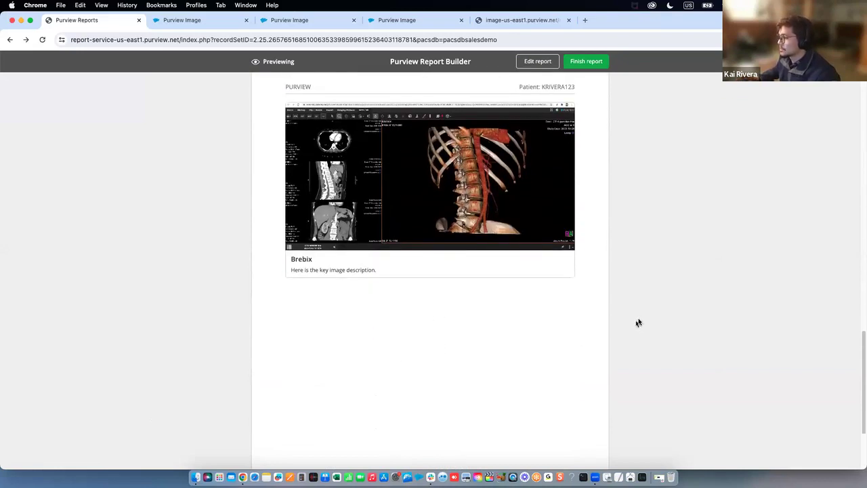
click(527, 19)
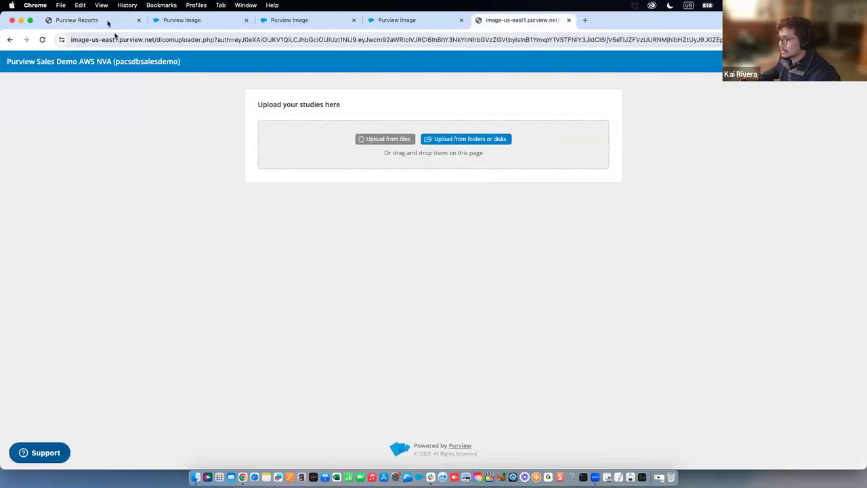
click(107, 21)
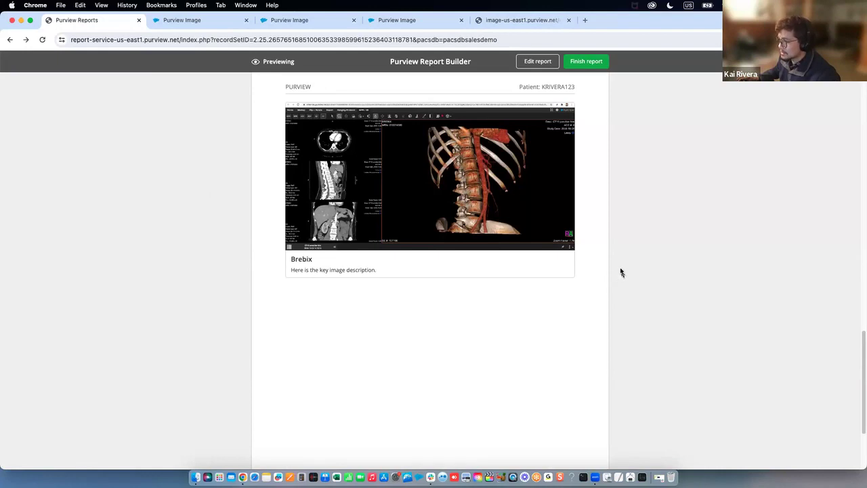
Review the finalized report's header and pages, dated December 13, 2023 - 13:20
scroll(620, 271, up, 10)
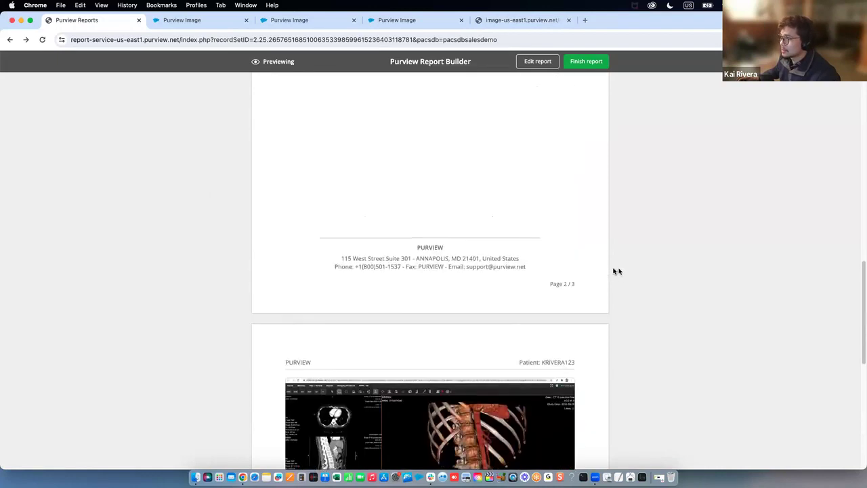
scroll(606, 272, up, 10)
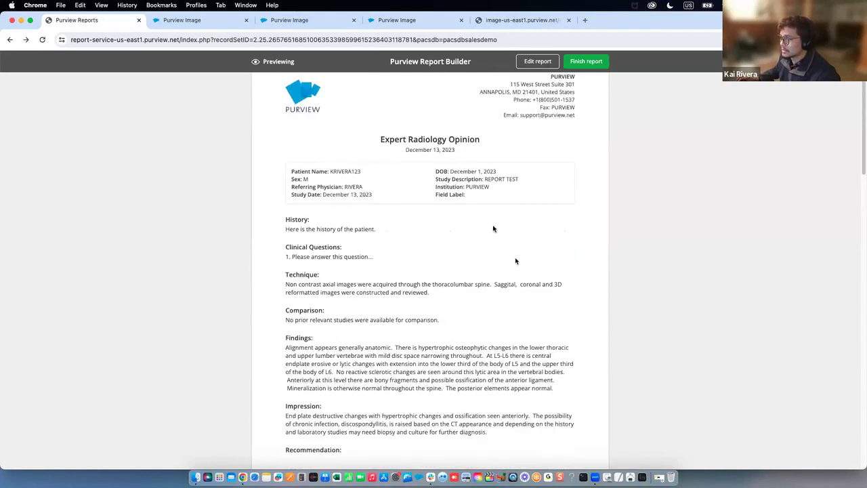
drag(495, 230, 380, 220)
drag(575, 195, 433, 203)
click(433, 204)
scroll(379, 264, down, 5)
drag(507, 348, 305, 199)
click(307, 200)
scroll(308, 201, down, 2)
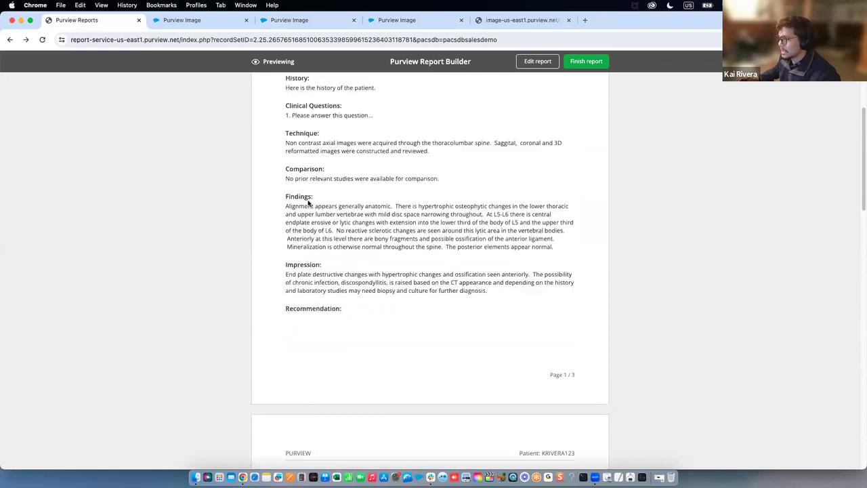
scroll(308, 203, down, 4)
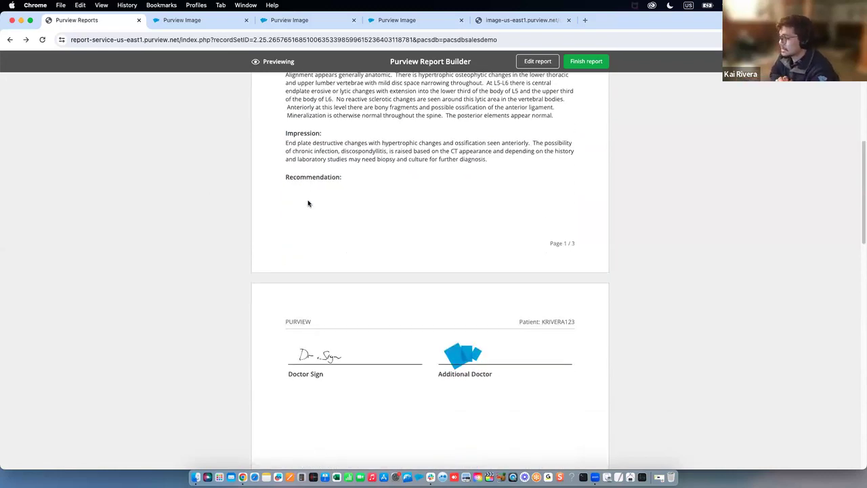
scroll(308, 203, down, 6)
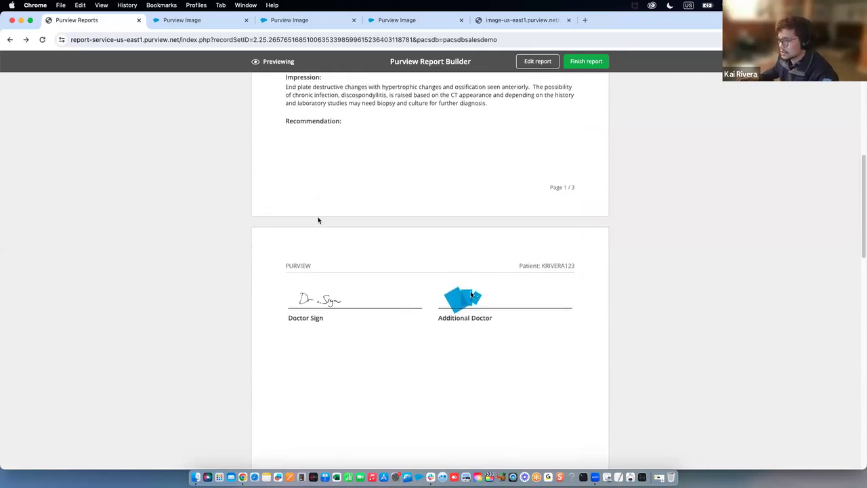
scroll(434, 275, down, 12)
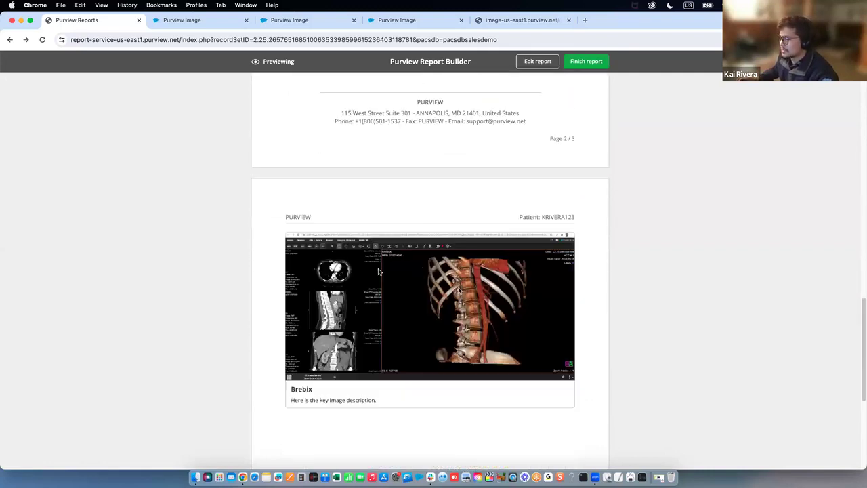
scroll(440, 279, down, 1)
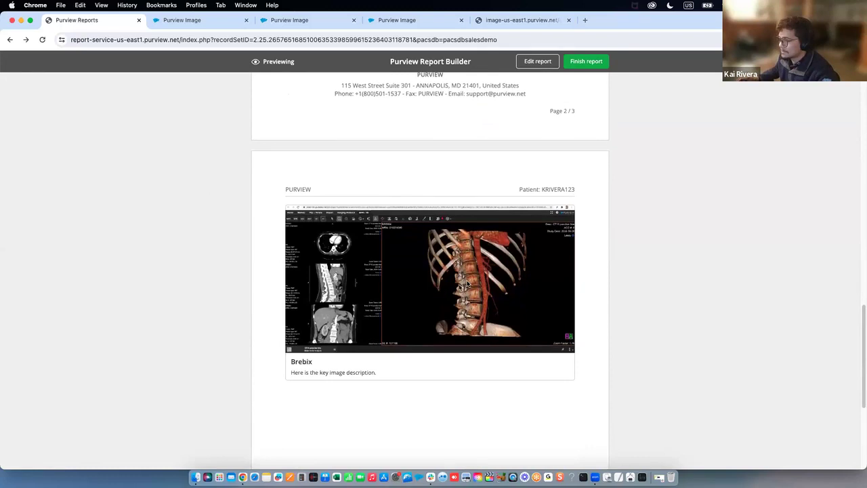
scroll(453, 282, up, 20)
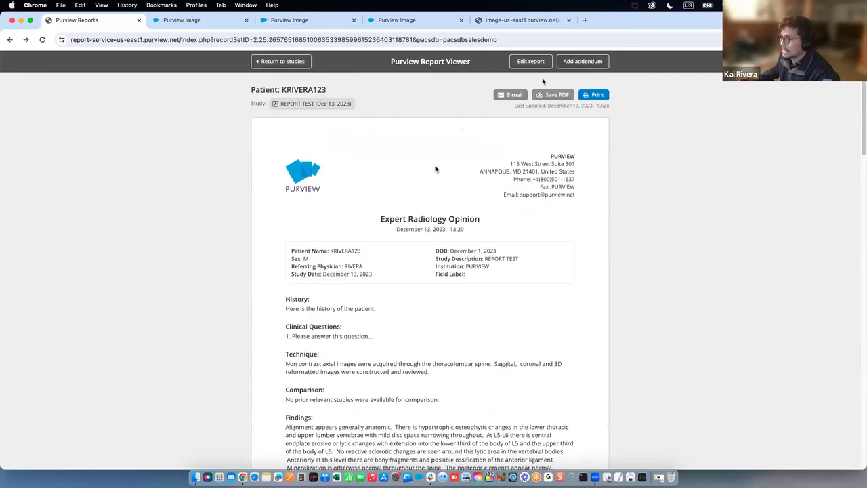
Check the report's date line, then choose Edit report on the finished report
mouse_move(474, 230)
mouse_down()
mouse_move(393, 230)
mouse_move(477, 232)
mouse_up()
click(395, 231)
click(484, 227)
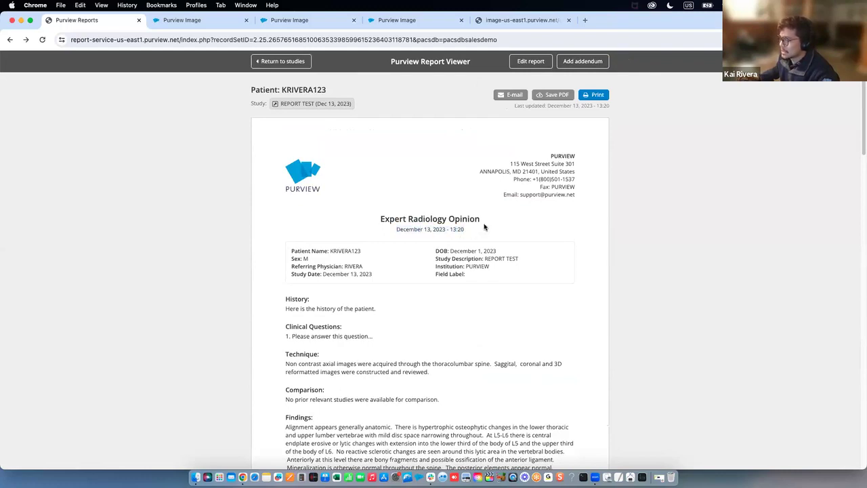
triple_click(481, 231)
double_click(481, 235)
click(485, 235)
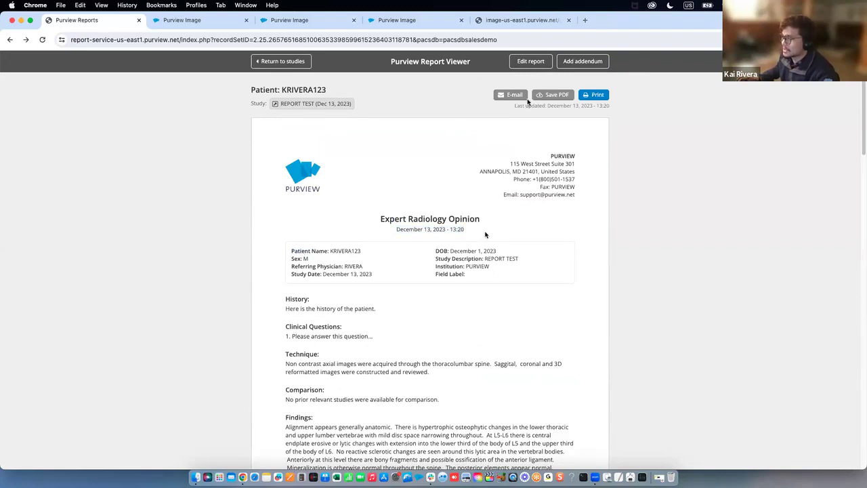
click(539, 61)
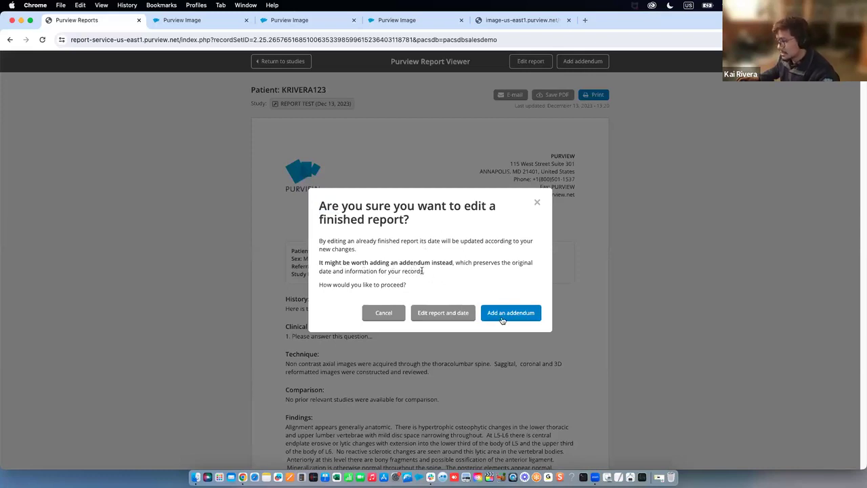
Add an addendum reading 'Here is the addendum.'
click(529, 317)
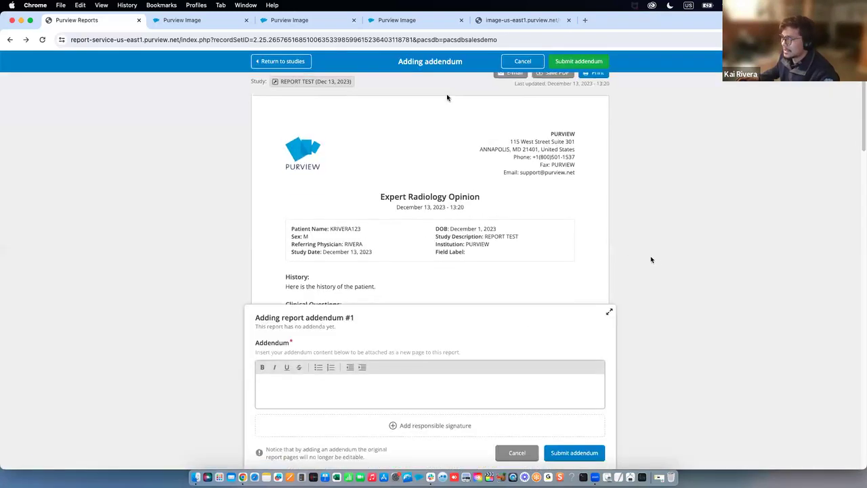
drag(463, 63, 264, 253)
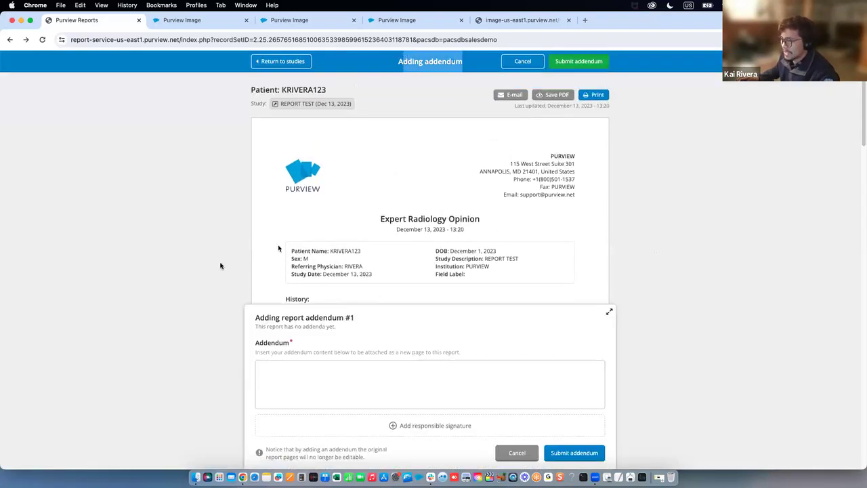
scroll(220, 265, down, 15)
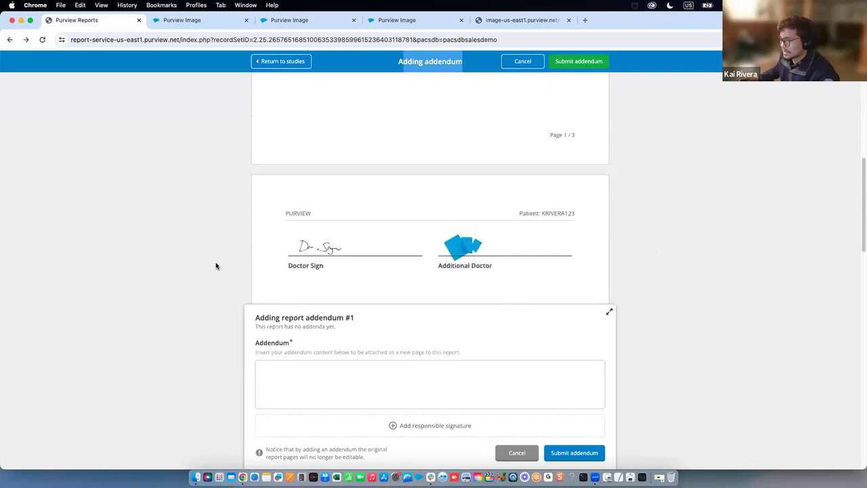
click(316, 369)
text(Here is the addendum.)
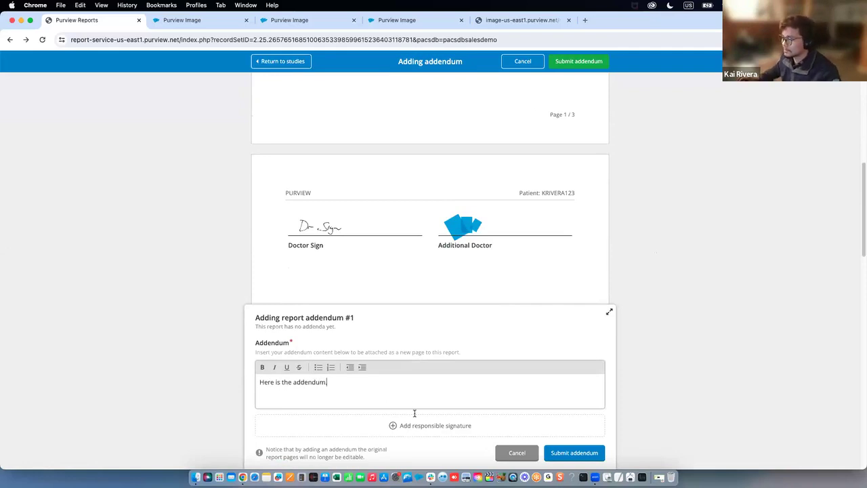
Attach Doctor Sign as the responsible signature and submit the addendum
click(419, 424)
click(456, 250)
click(442, 261)
click(533, 309)
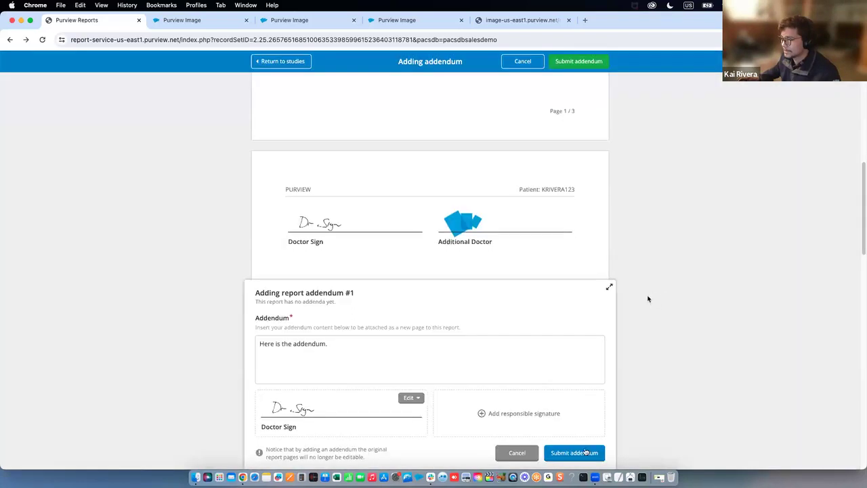
scroll(617, 393, down, 3)
click(576, 453)
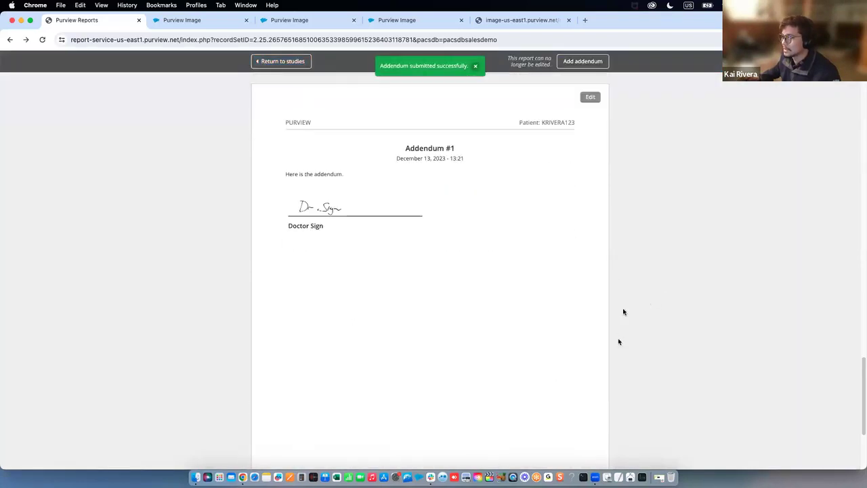
Scroll to the top and check the report title and its December date and time
scroll(604, 160, up, 15)
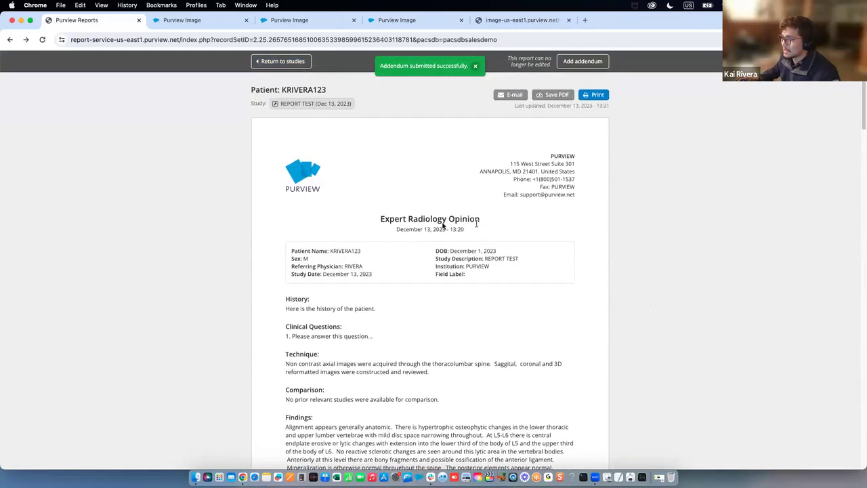
drag(469, 230, 379, 219)
click(455, 226)
drag(464, 229, 438, 229)
double_click(411, 229)
Scroll down to Addendum #1, confirm its 13:21 time, then return to the study list
scroll(435, 229, down, 10)
scroll(433, 227, down, 10)
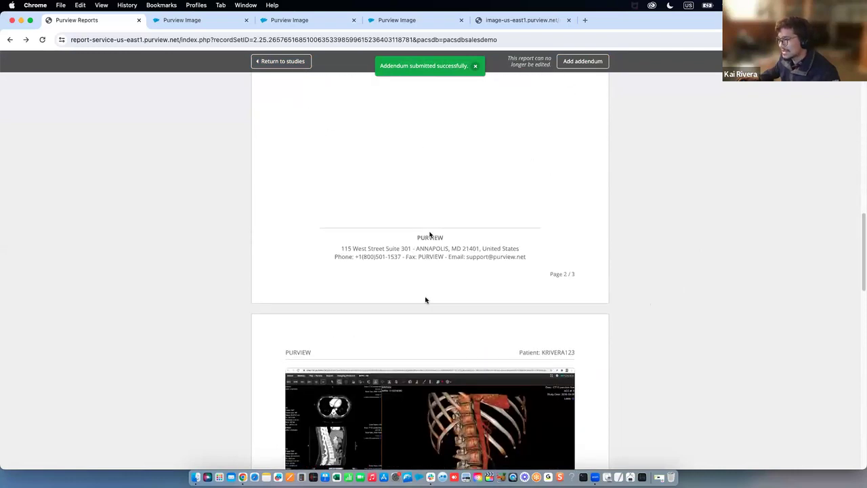
scroll(425, 299, down, 10)
drag(463, 255, 397, 255)
drag(467, 261, 453, 257)
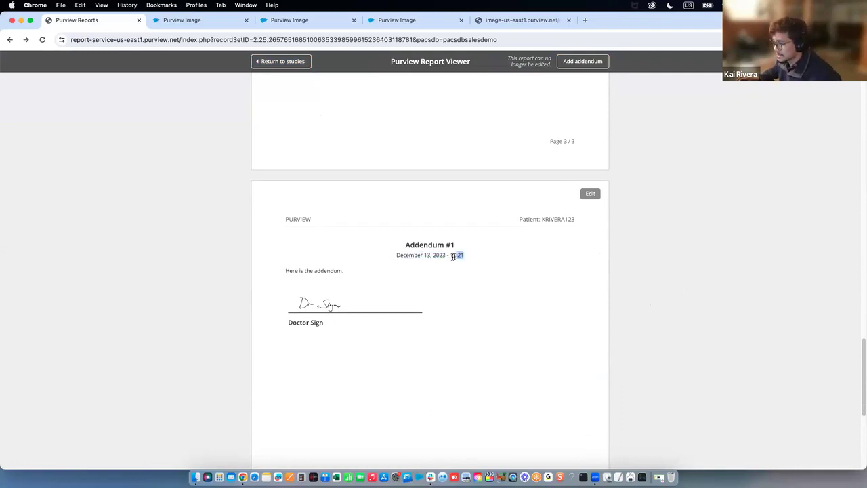
click(459, 263)
scroll(467, 244, down, 1)
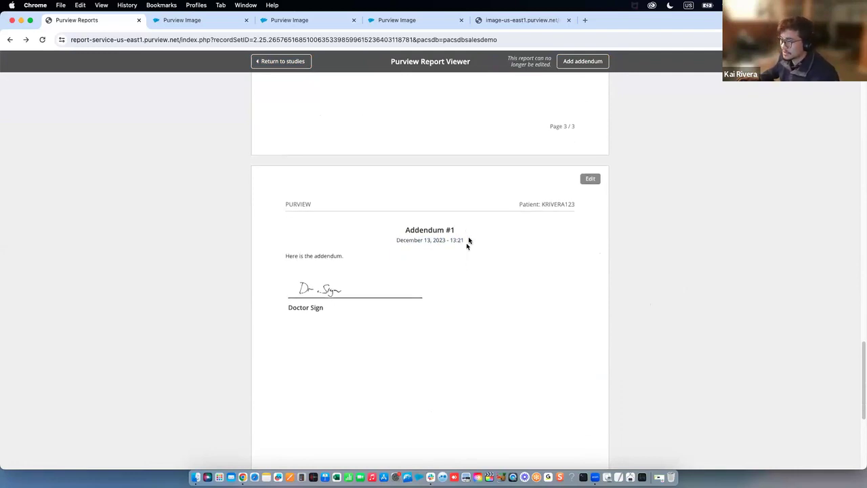
scroll(472, 240, down, 1)
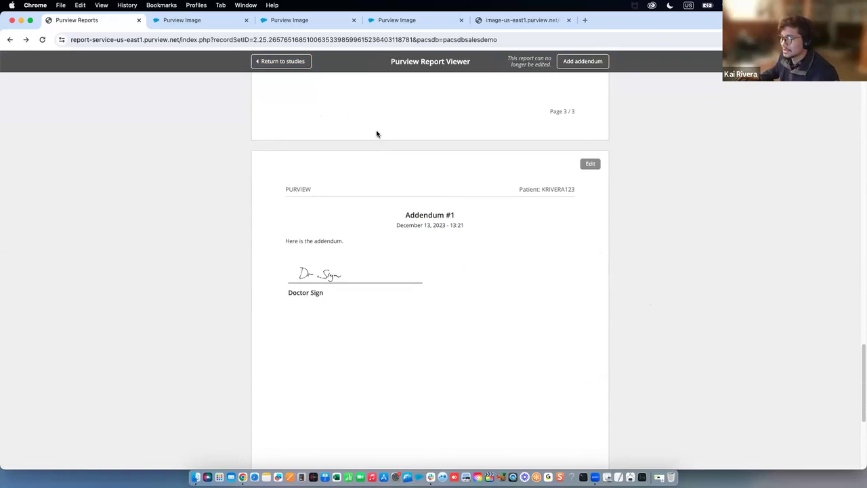
click(298, 66)
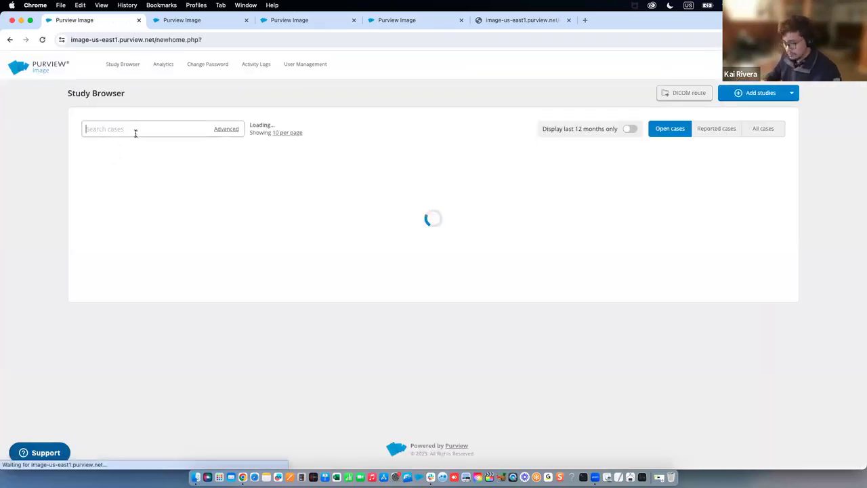
Search cases for the test patient and switch to the Reported cases list
click(136, 134)
text(kriv)
key(Return)
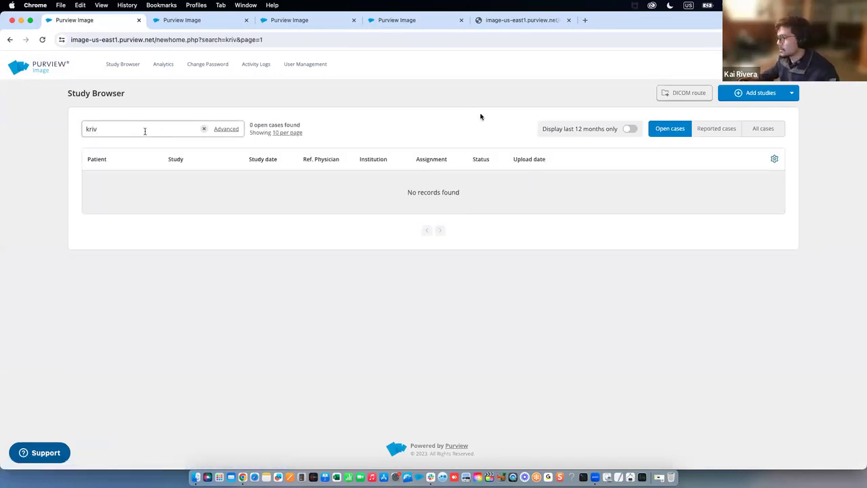
click(564, 111)
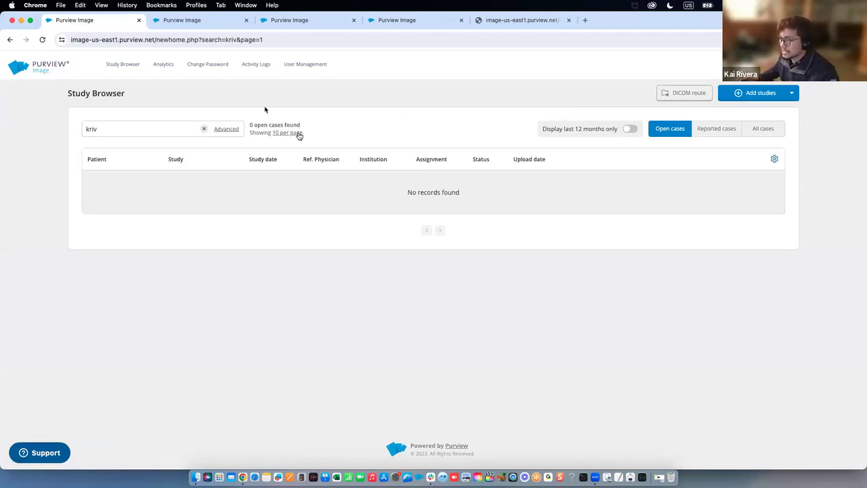
click(716, 133)
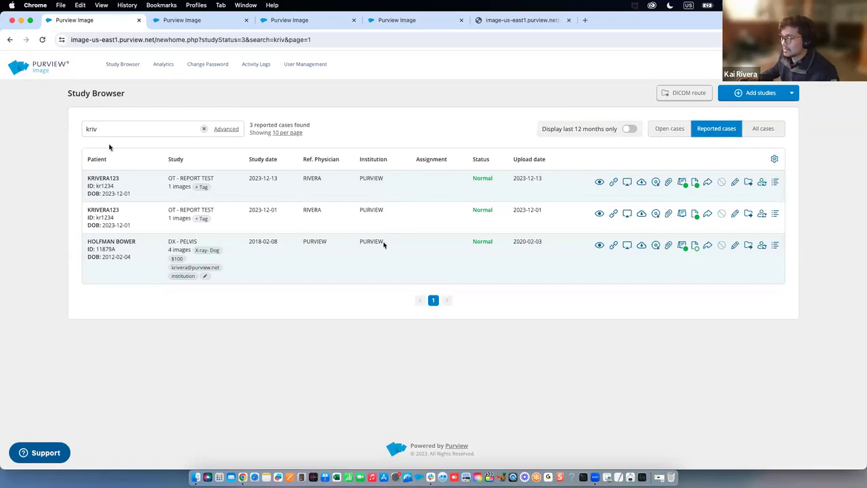
Check the search term, the second row's patient ID and the first row's study date
drag(105, 129, 74, 139)
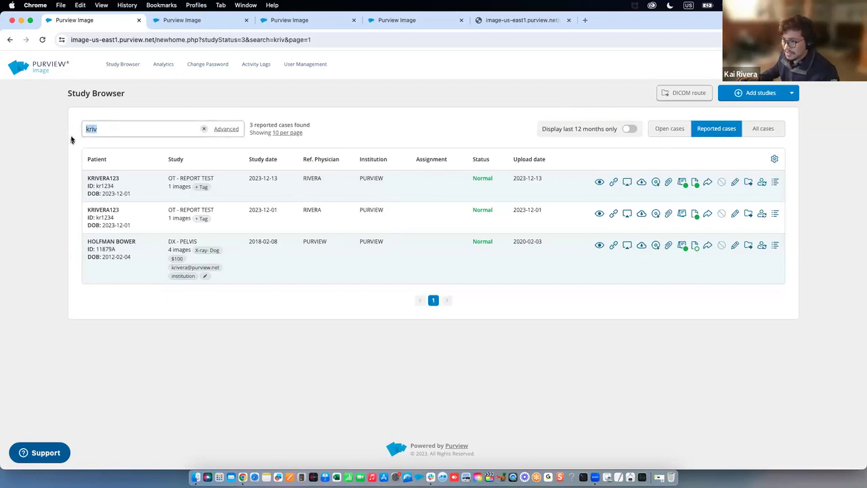
drag(97, 215, 115, 216)
click(156, 272)
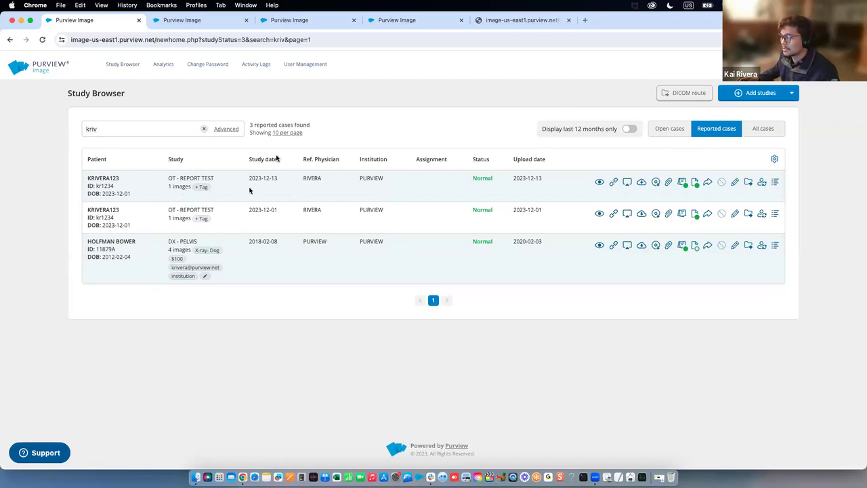
drag(280, 163, 247, 179)
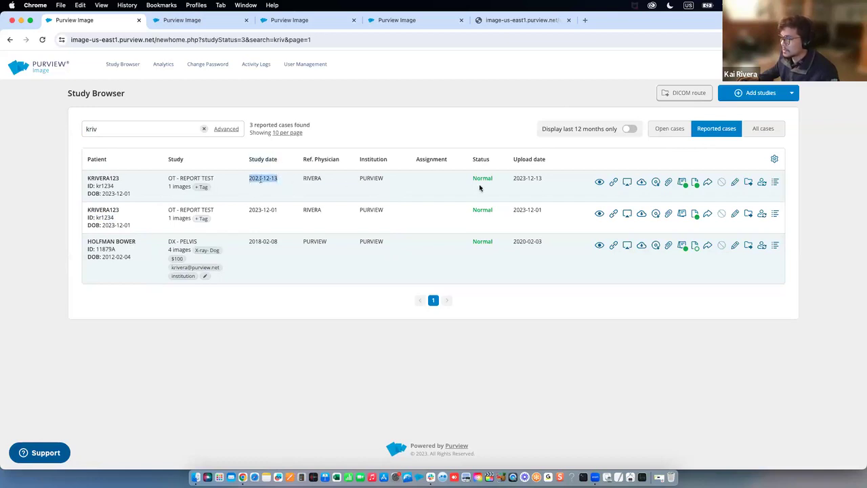
click(636, 202)
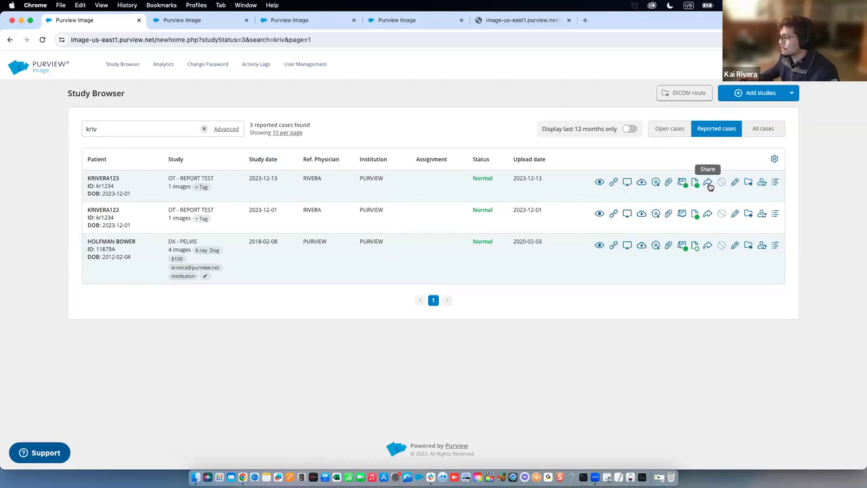
Share the 2023-12-13 study, review its patient and physician details, and keep the report included
click(707, 184)
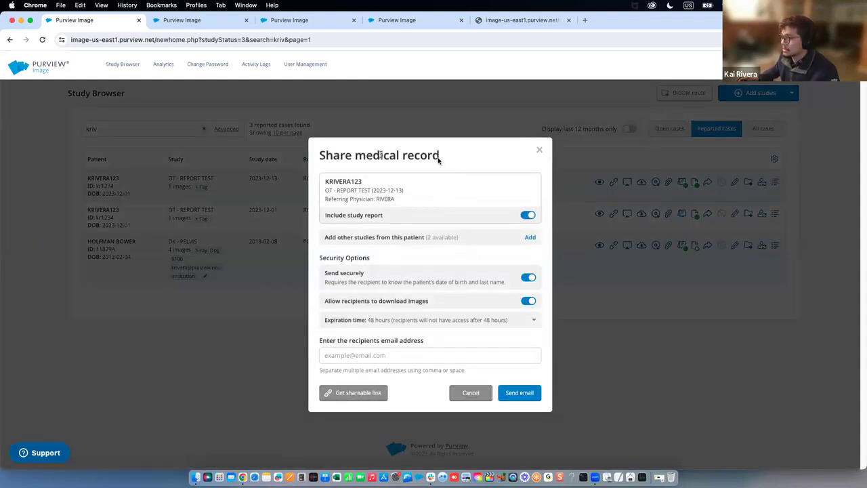
drag(376, 179, 323, 181)
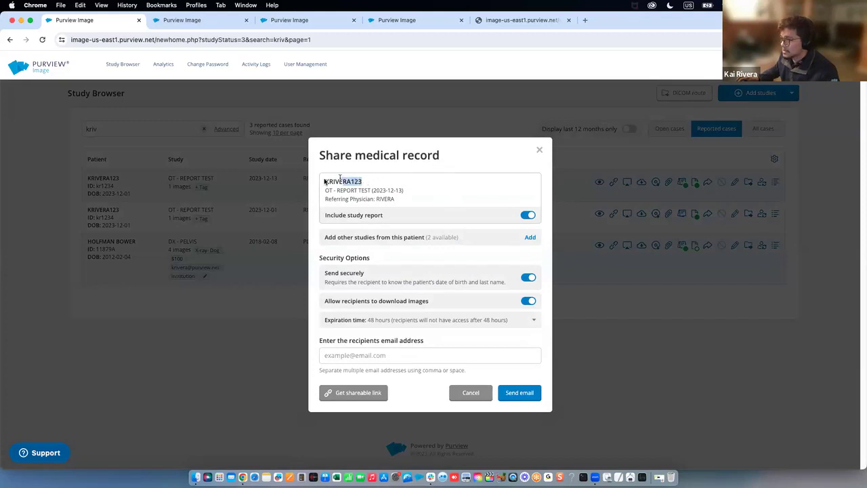
click(375, 184)
drag(402, 187, 319, 179)
click(382, 199)
drag(393, 200, 377, 199)
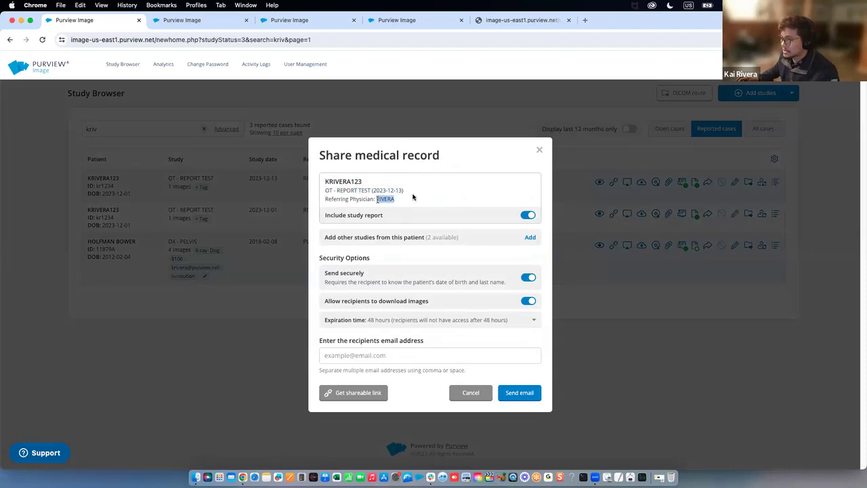
click(418, 218)
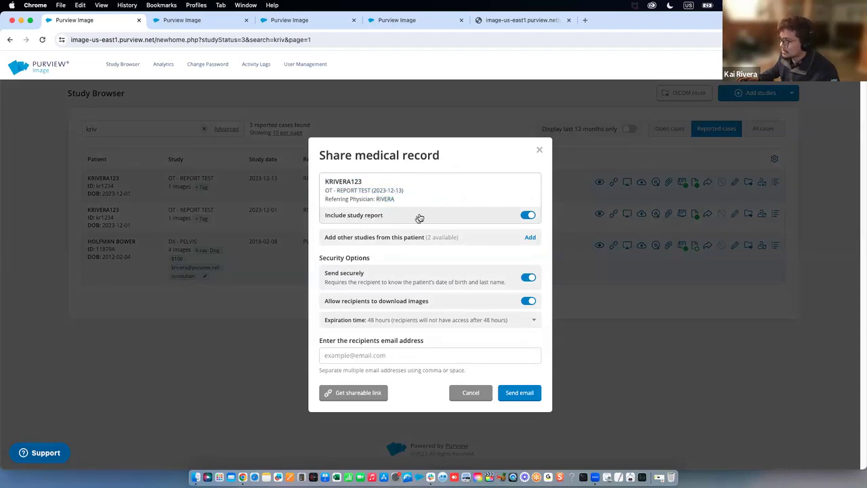
click(528, 217)
click(528, 217)
click(528, 215)
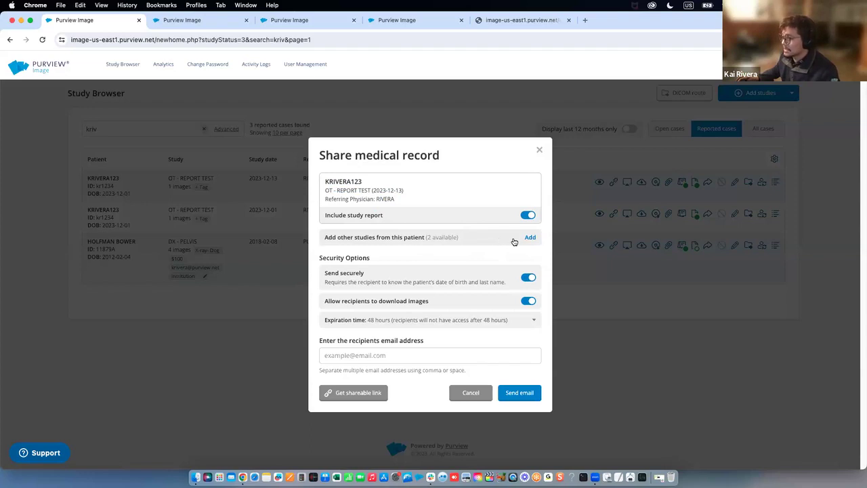
Add the 2023-12-01 and 2023-12-04 studies to the share
click(529, 238)
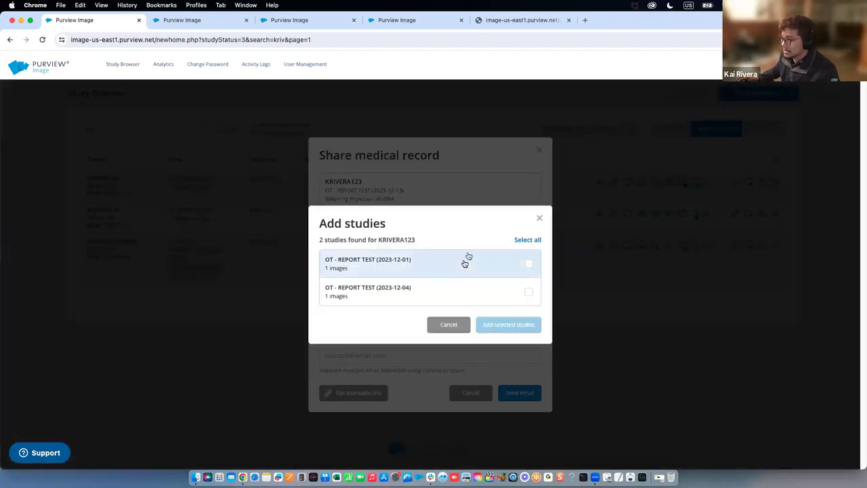
drag(400, 240, 428, 239)
click(453, 264)
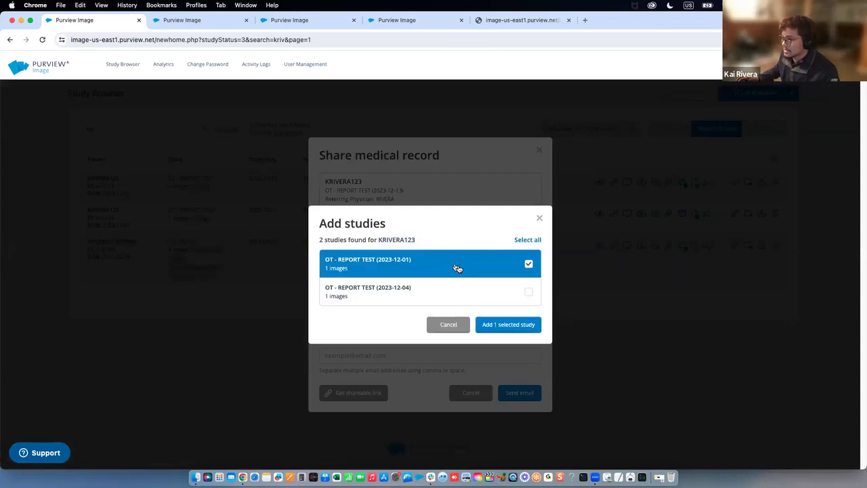
click(472, 298)
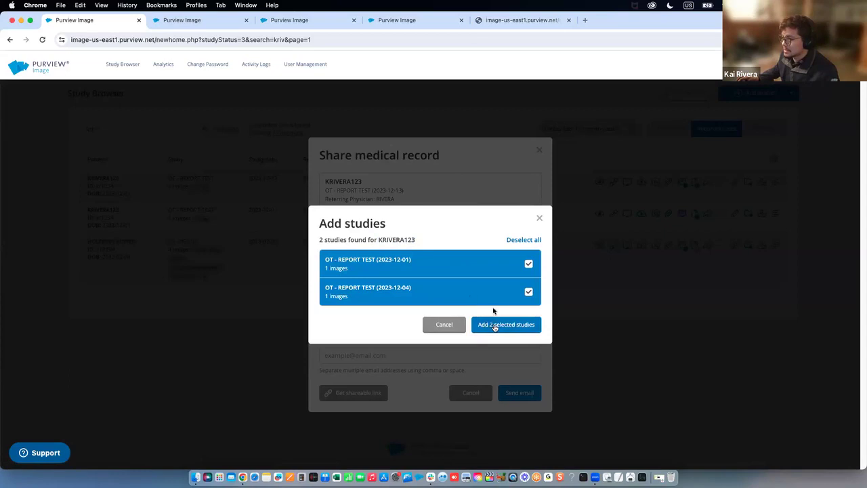
click(495, 328)
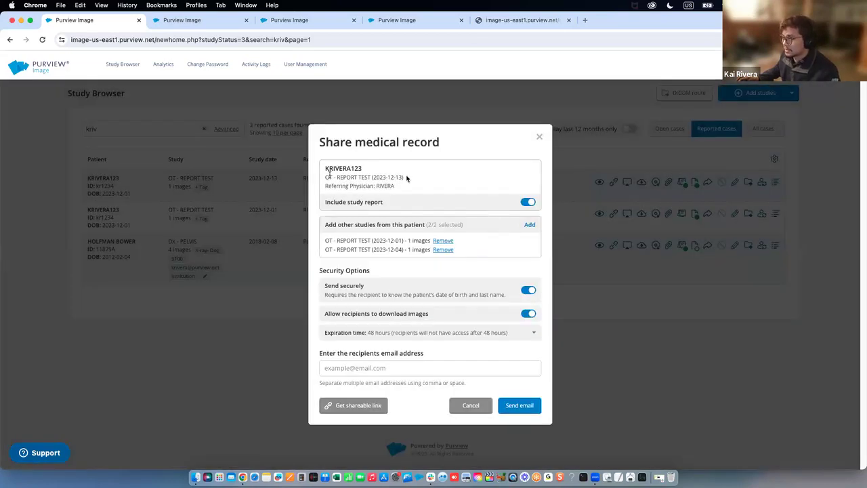
drag(406, 178, 328, 176)
Set the shared link's expiration time to 1 week under Security Options
click(340, 179)
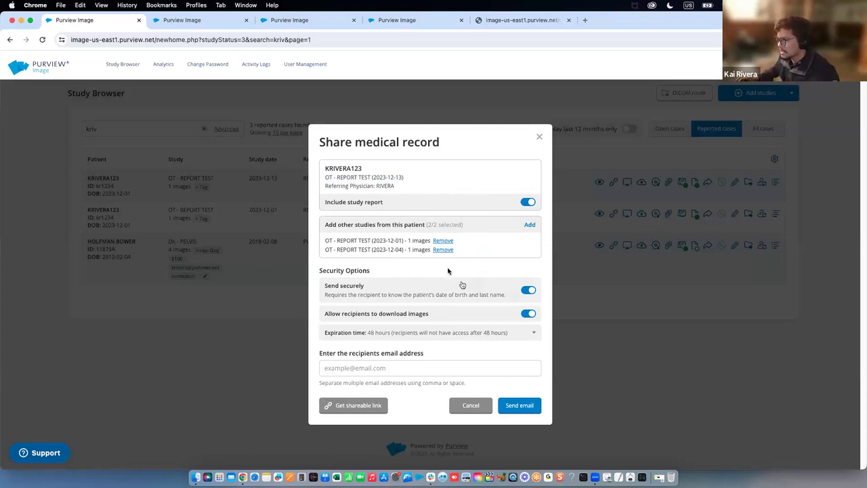
drag(376, 271, 393, 269)
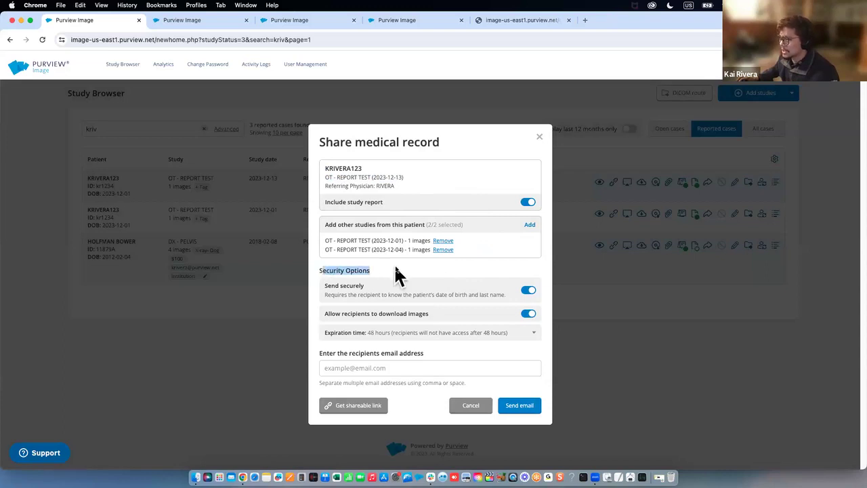
click(396, 268)
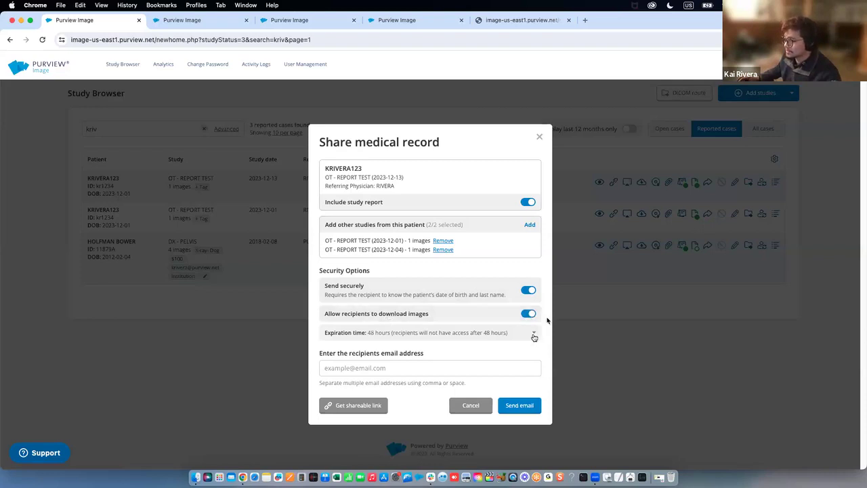
click(534, 334)
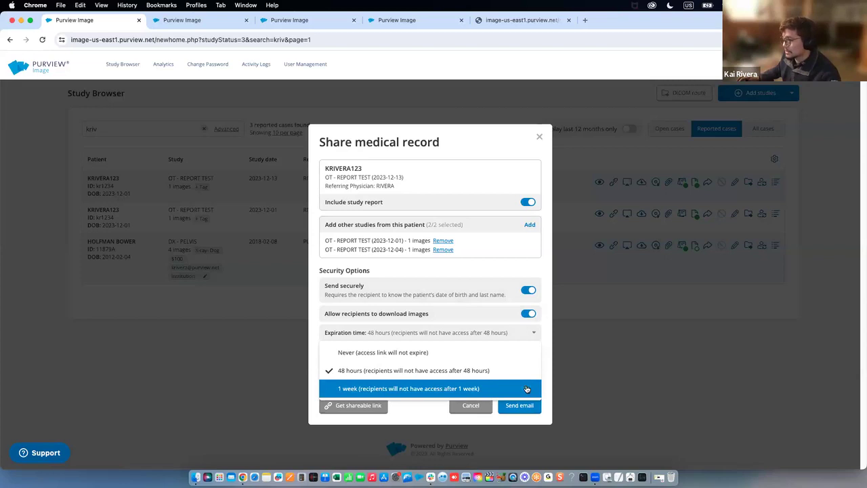
click(526, 389)
Enter the recipient's e-mail, remove the second added address, and send the records
click(514, 367)
key(Return)
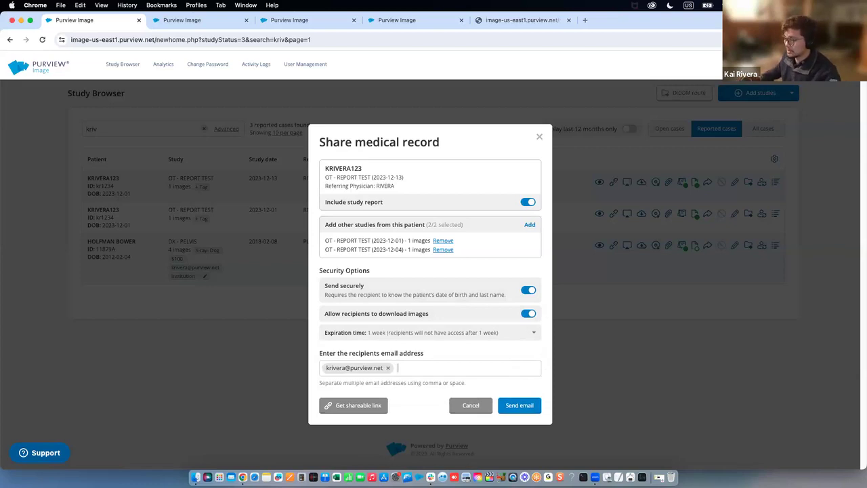
key(Return)
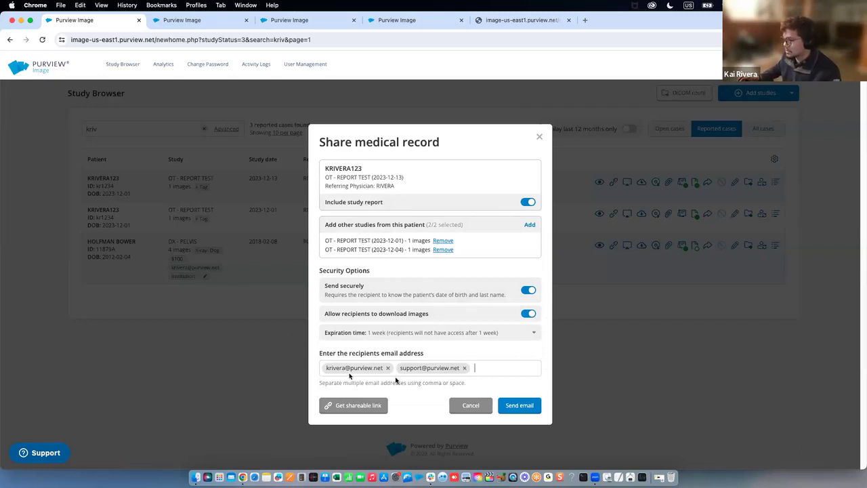
click(464, 368)
click(519, 405)
drag(466, 149, 325, 149)
Review the confirmation summary: patient, main and other studies, recipient and disclaimer
click(340, 147)
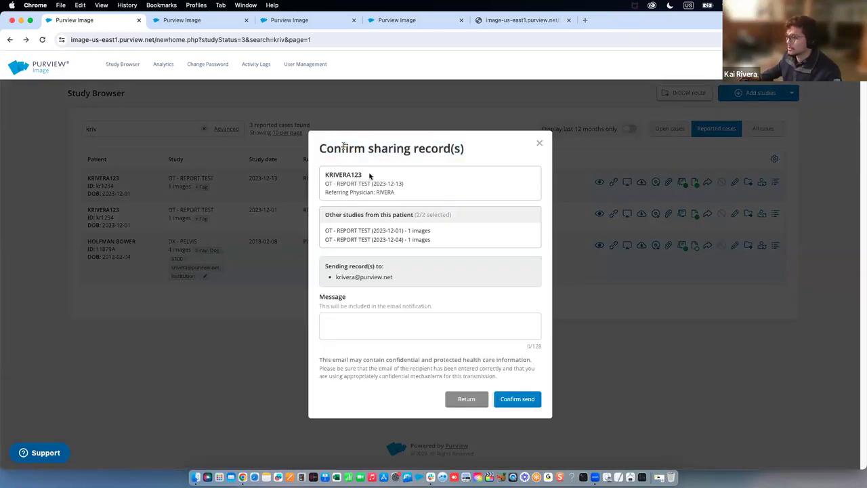
double_click(328, 176)
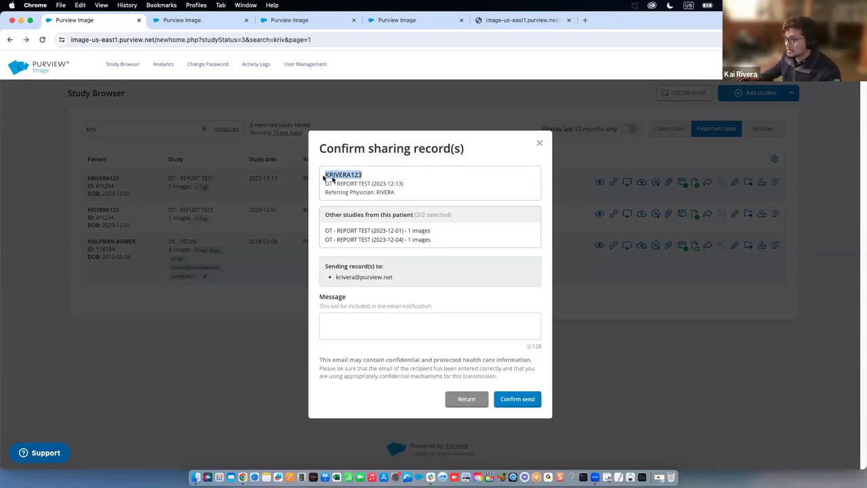
drag(409, 187, 338, 184)
click(414, 206)
drag(434, 242, 325, 218)
click(395, 276)
drag(395, 277, 325, 287)
click(397, 277)
drag(344, 359, 526, 376)
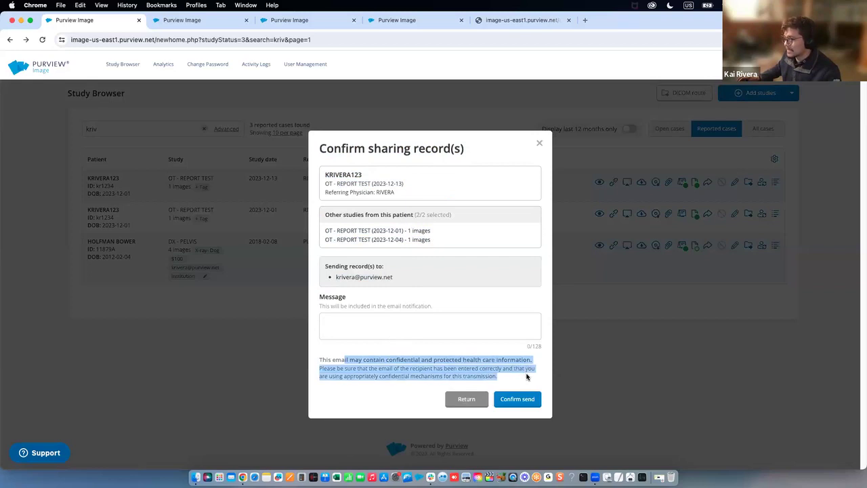
click(527, 376)
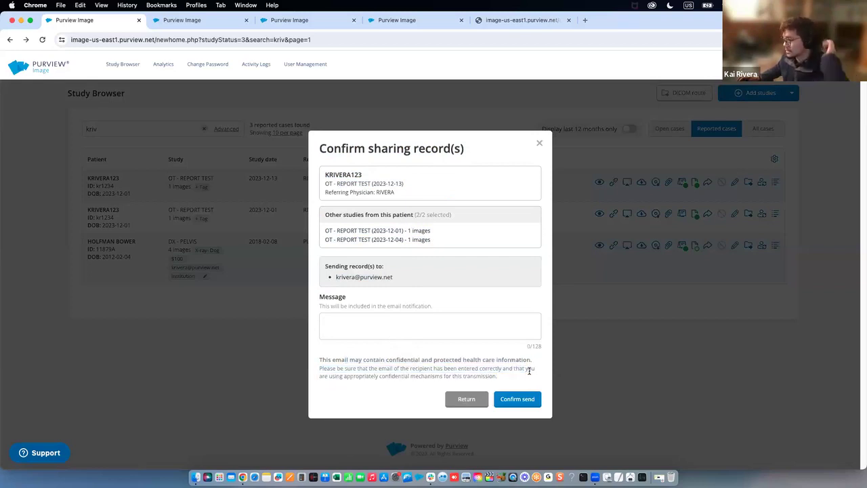
Add a message pointing to the case and the invoice for patient details, then confirm sending
click(462, 323)
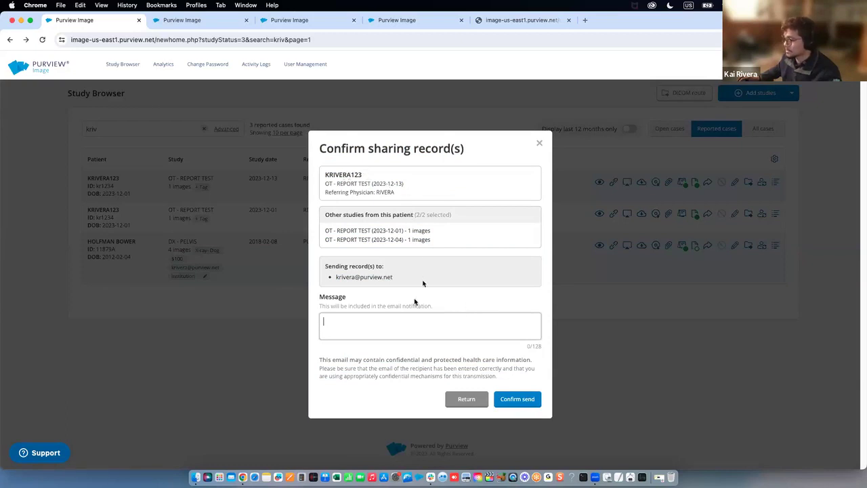
text(Hello, please s)
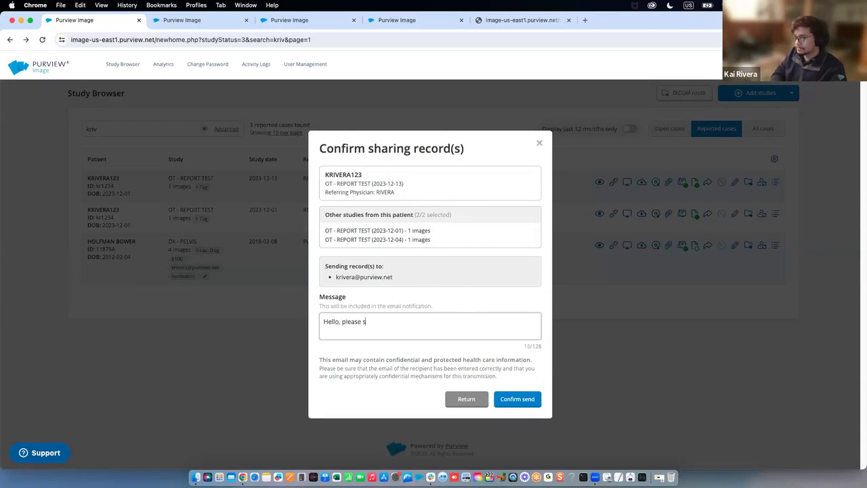
text(ee the case 1234.)
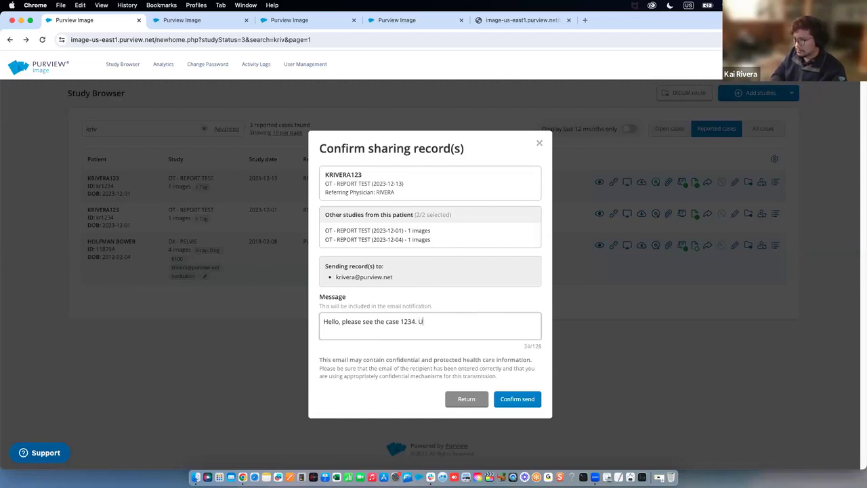
text(View the invoice or )
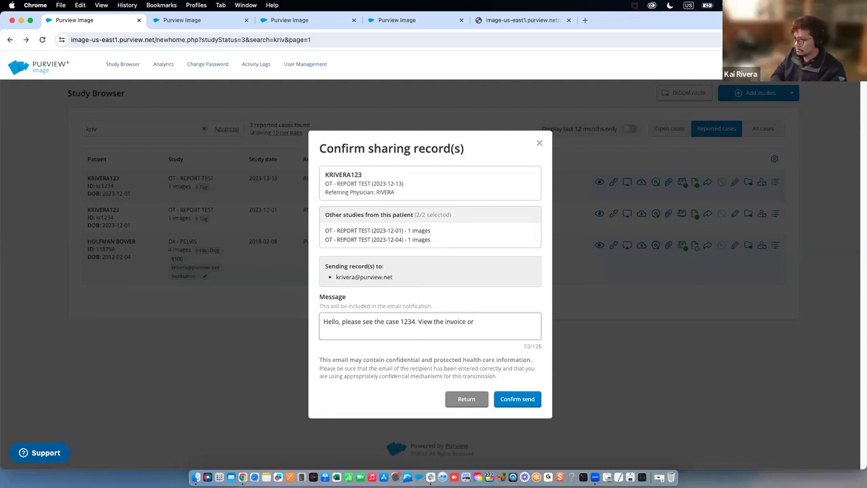
text(other system to locate the patient last name and DOB)
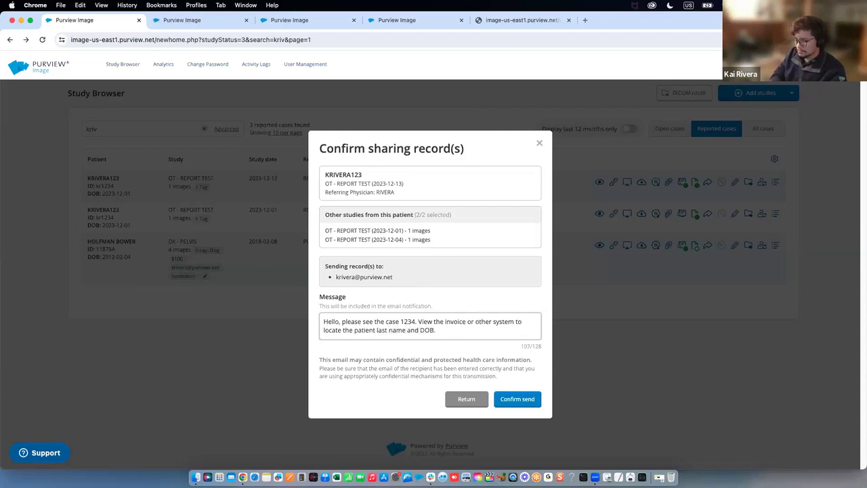
click(447, 290)
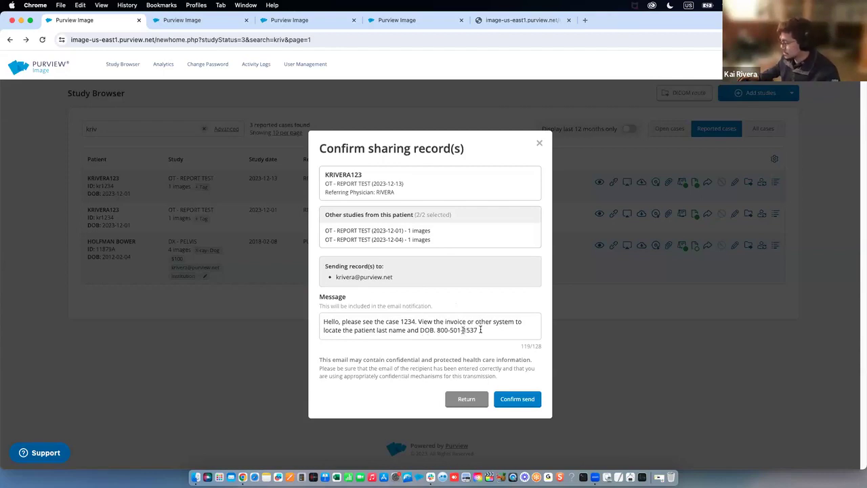
click(515, 399)
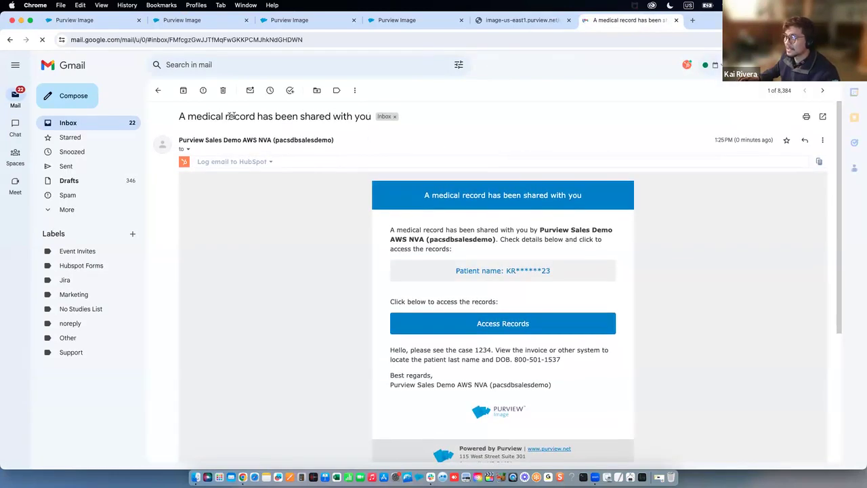
Review the notification's subject, sender, masked patient name and included message
drag(196, 116, 373, 117)
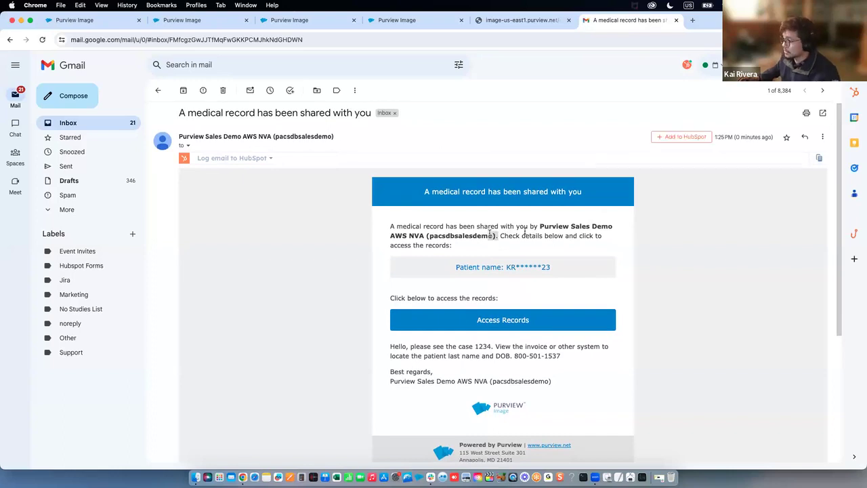
drag(490, 234, 541, 226)
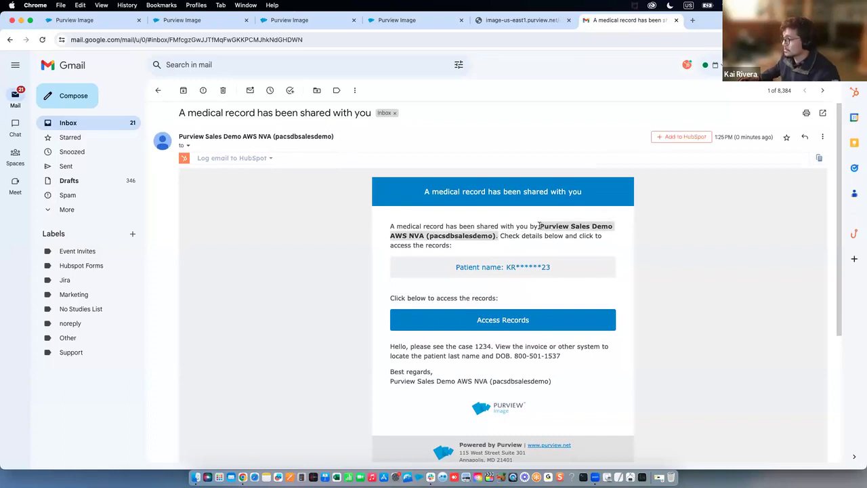
click(525, 241)
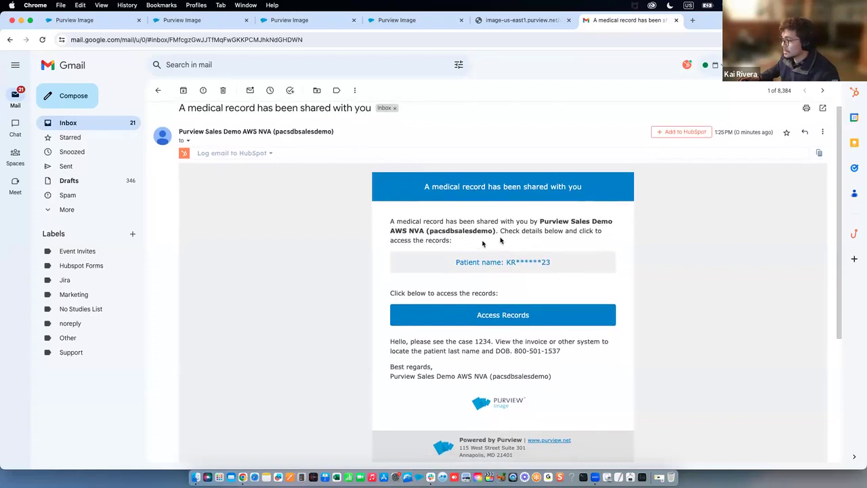
drag(554, 262, 505, 261)
click(557, 262)
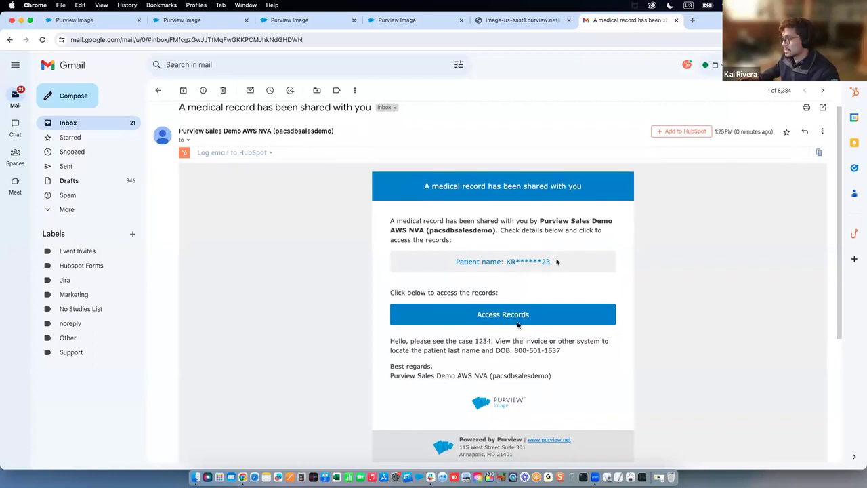
scroll(517, 325, down, 1)
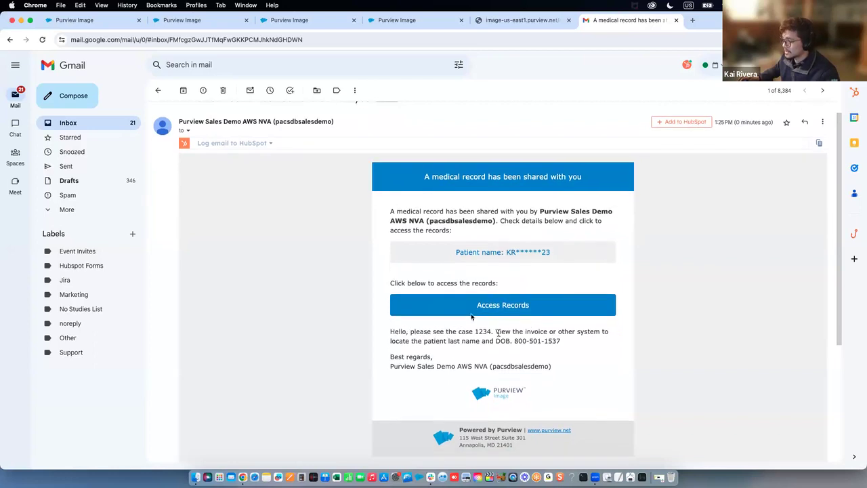
drag(563, 341, 393, 332)
click(409, 332)
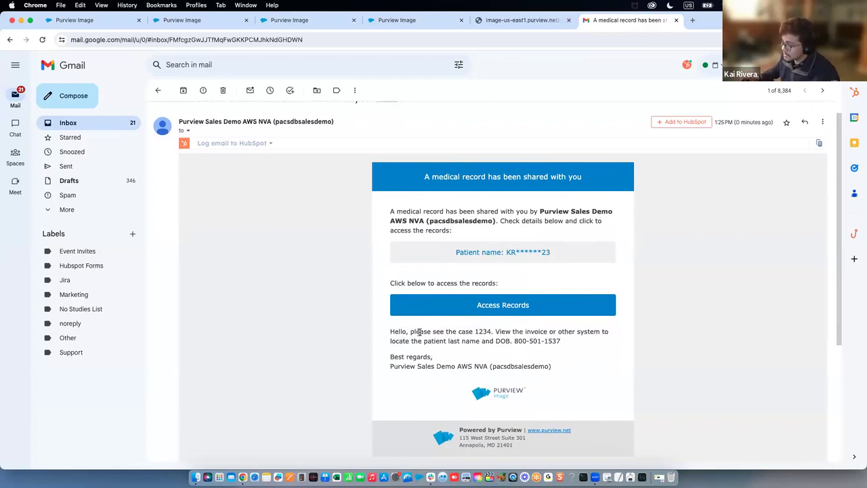
Recheck the masked patient name and review the e-mail's signature lines
drag(507, 251, 553, 255)
click(558, 250)
scroll(558, 271, down, 1)
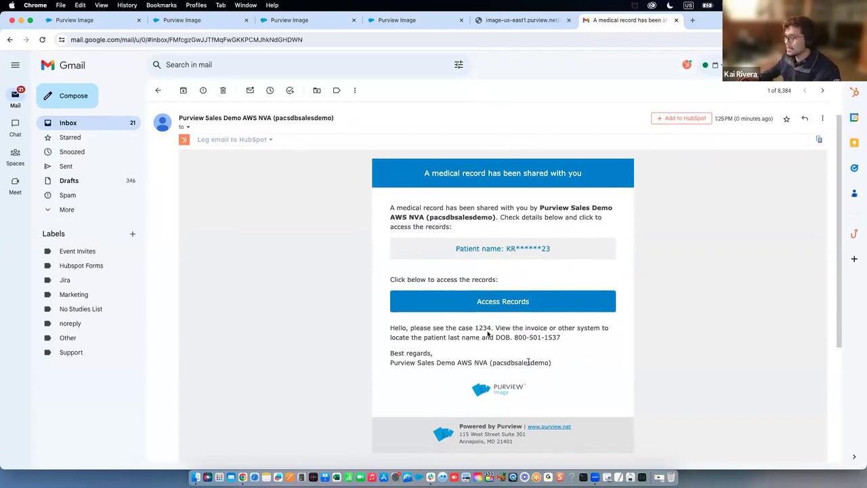
triple_click(384, 357)
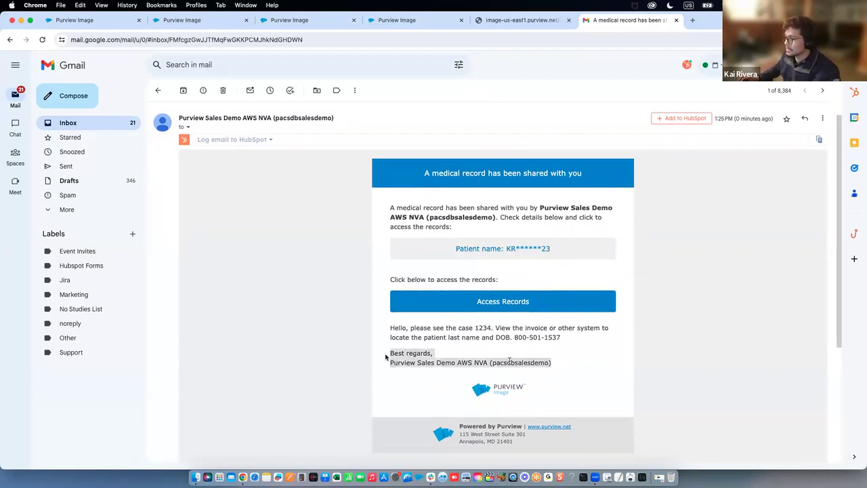
click(555, 366)
drag(555, 365, 387, 353)
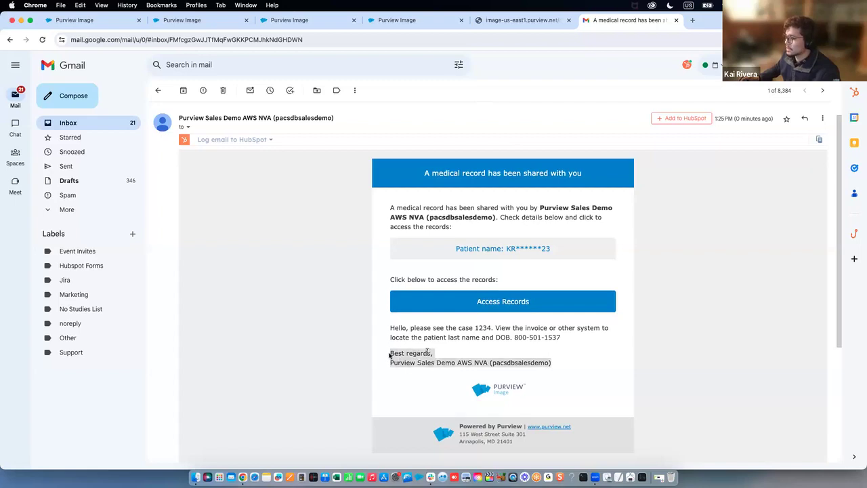
drag(556, 363, 387, 364)
click(567, 366)
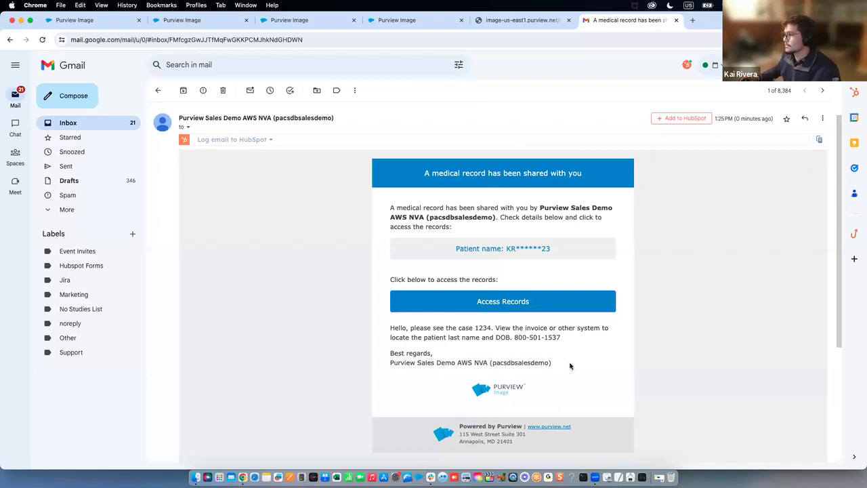
drag(482, 387, 568, 383)
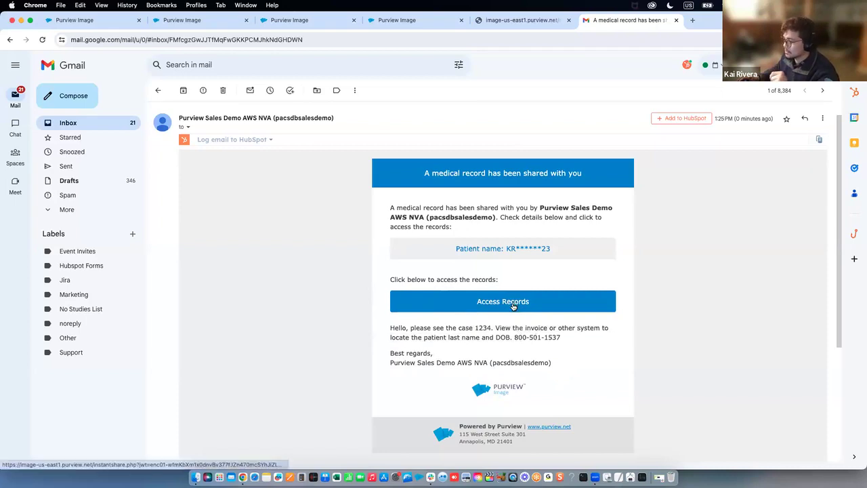
Open Access Records and tile the secure-link window beside the Study Browser
click(514, 303)
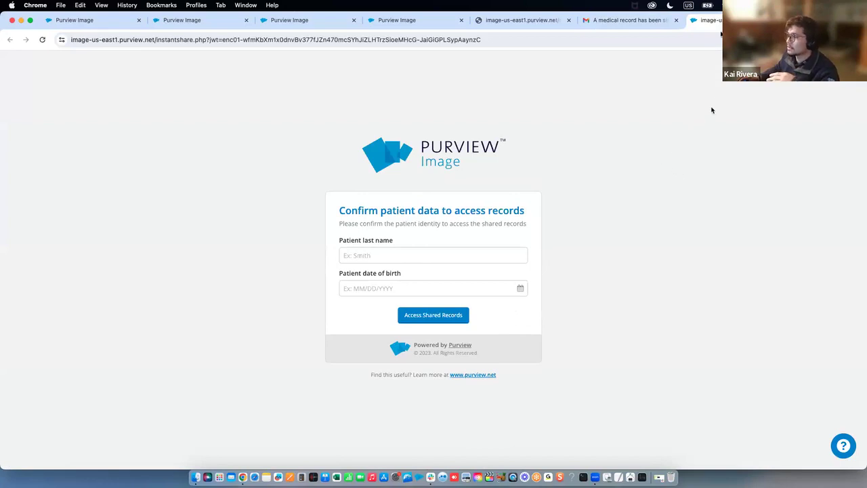
drag(711, 22, 69, 20)
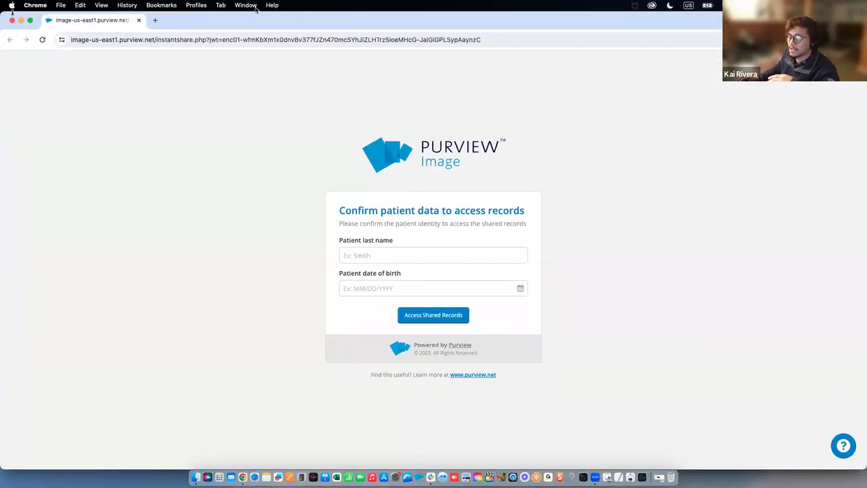
drag(3, 12, 473, 3)
click(105, 21)
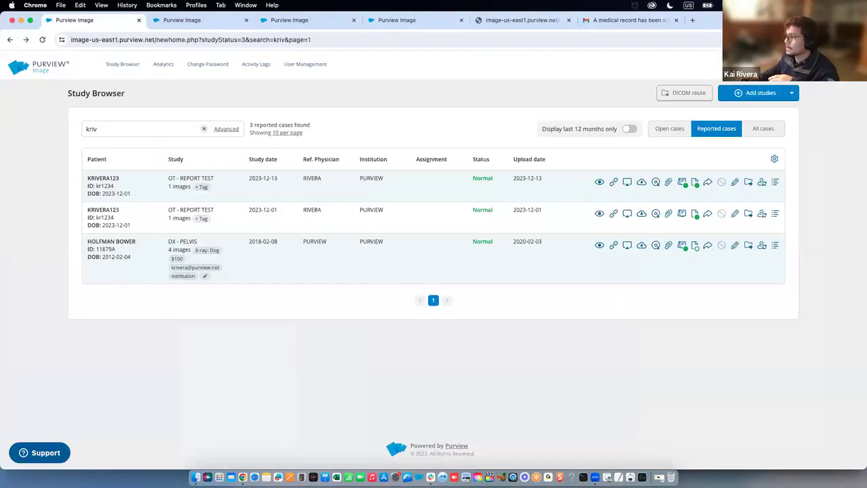
drag(865, 270, 469, 271)
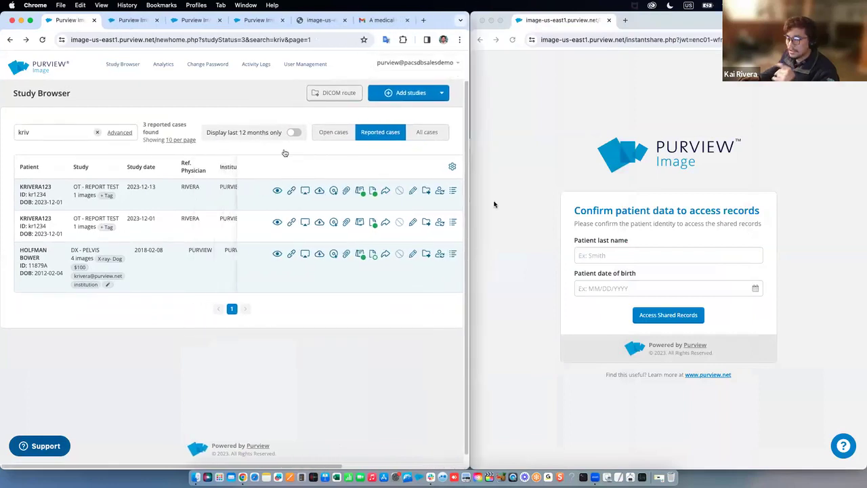
Enter the patient's last name and date of birth, then access the shared records
click(612, 253)
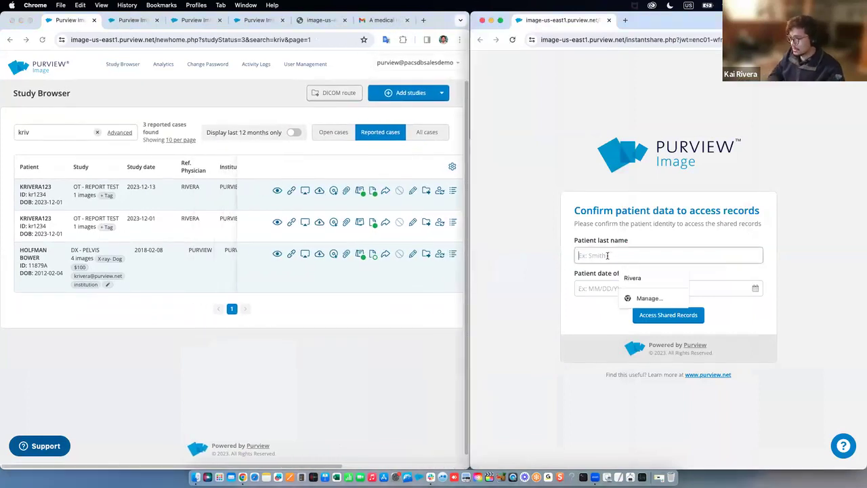
text(123)
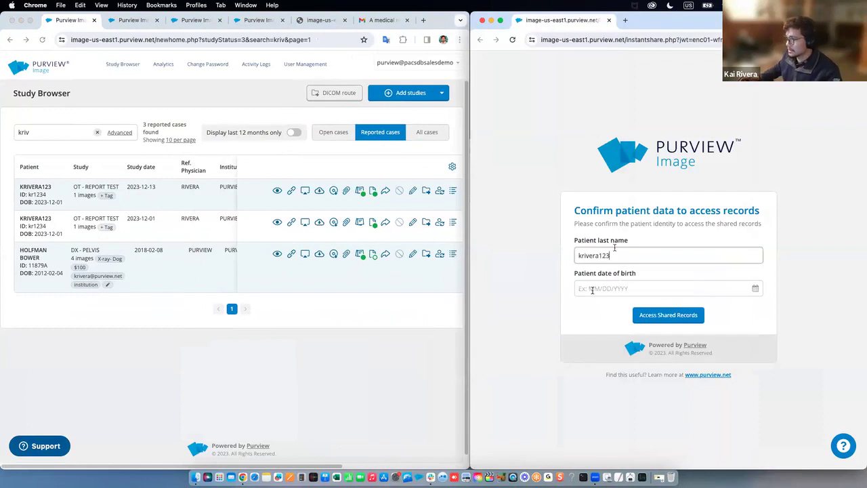
click(41, 203)
click(675, 290)
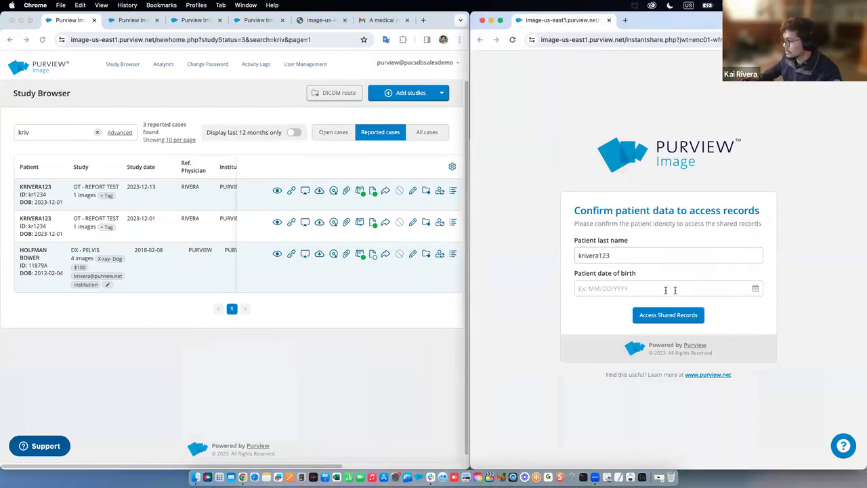
click(642, 336)
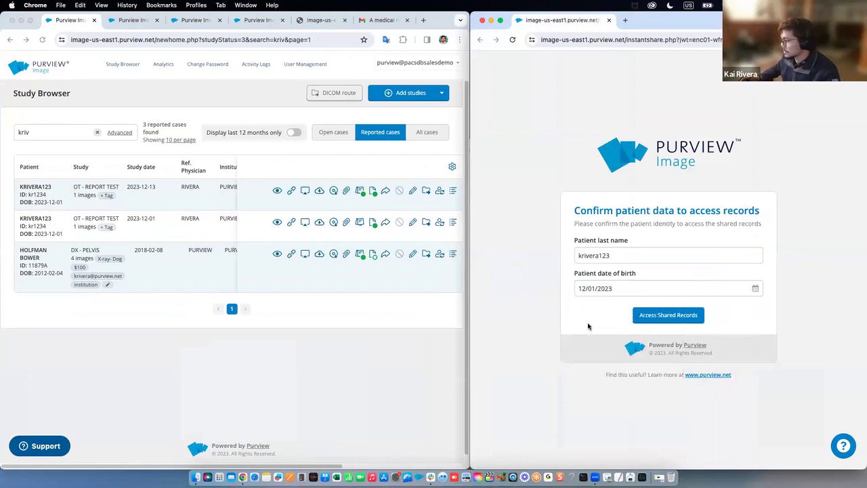
click(664, 316)
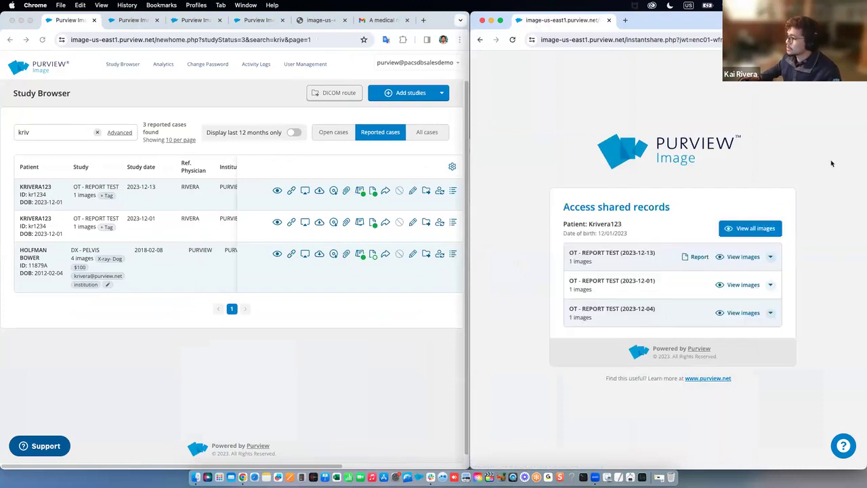
double_click(624, 226)
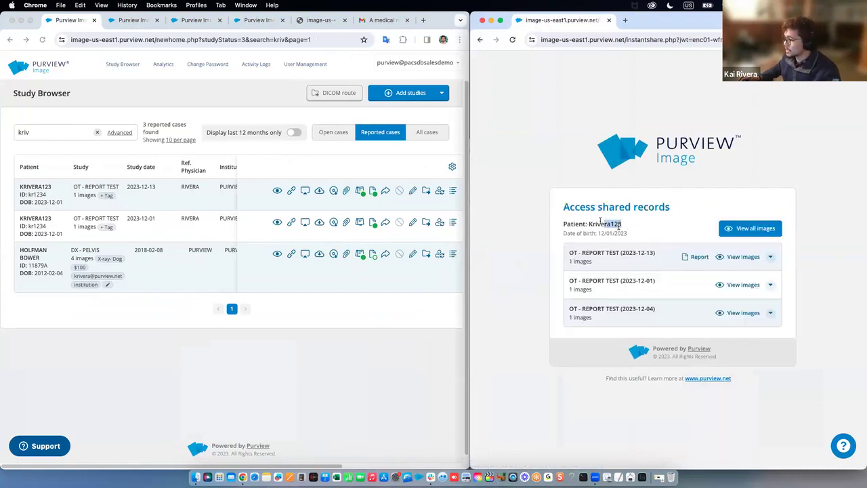
click(628, 231)
double_click(624, 232)
click(632, 233)
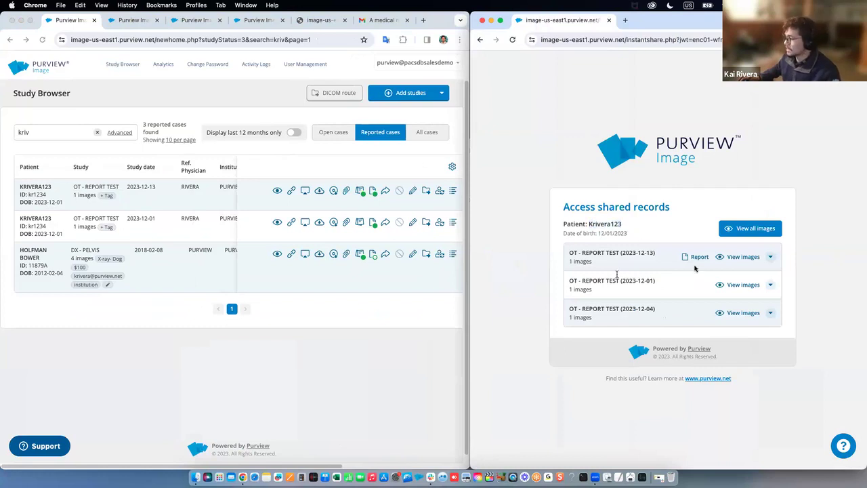
click(771, 261)
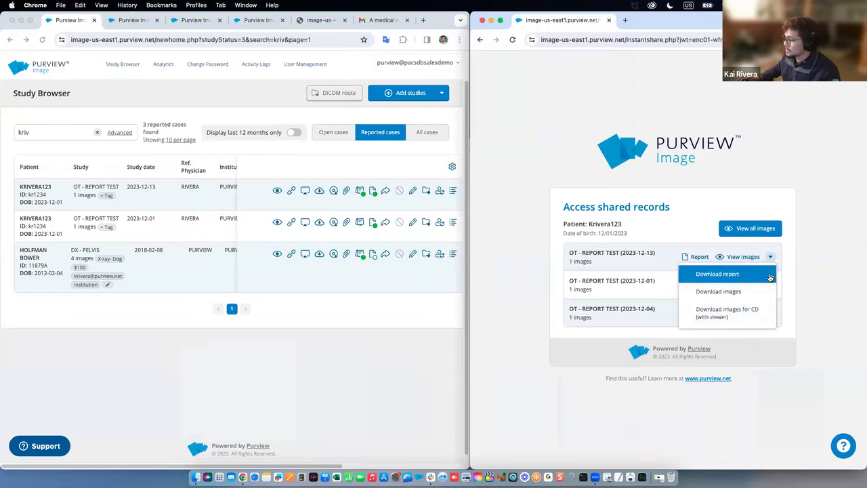
click(796, 259)
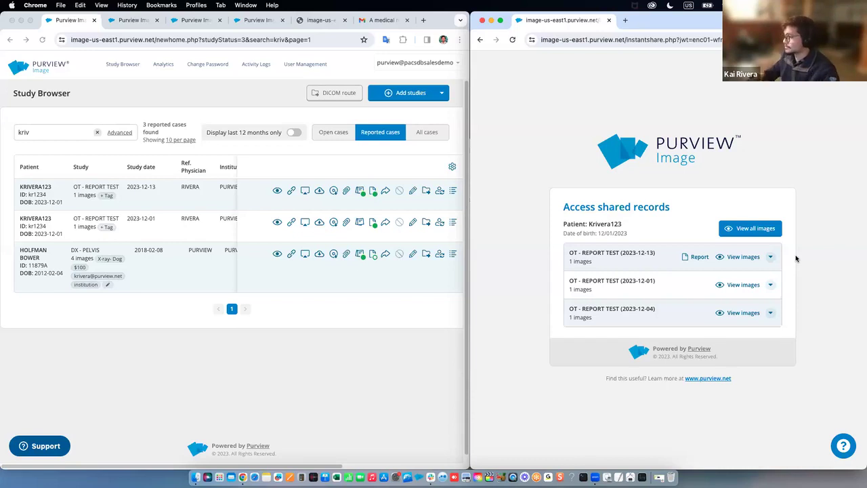
View all images and switch between the 2023-12-01, 2023-12-04 and 2023-12-13 study viewports
click(763, 233)
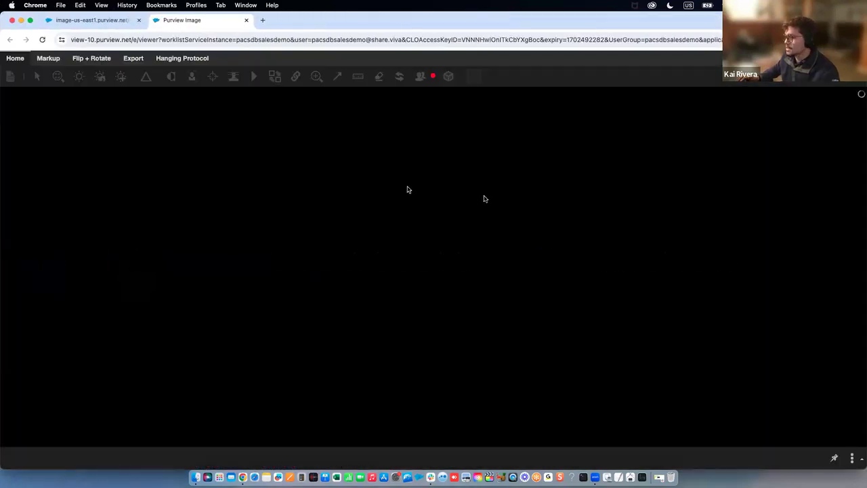
click(382, 350)
click(378, 192)
click(491, 211)
click(347, 369)
click(478, 207)
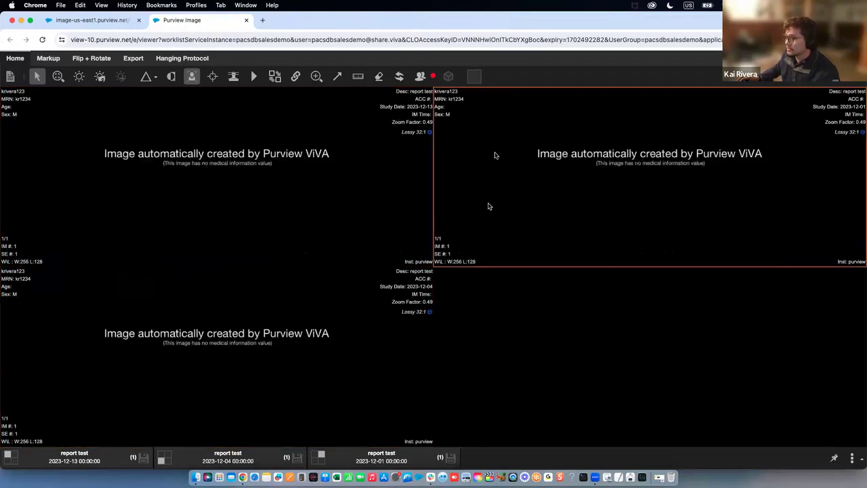
Apply a 1x2 series layout, then return to the shared records page
click(474, 75)
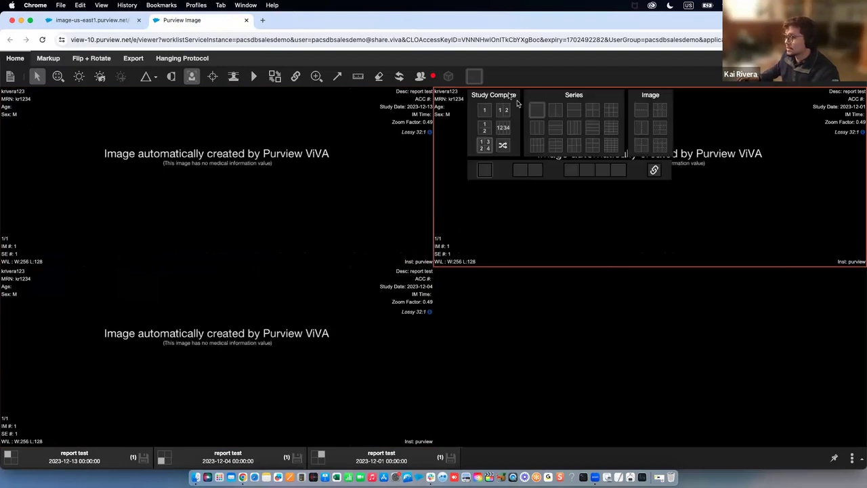
click(562, 111)
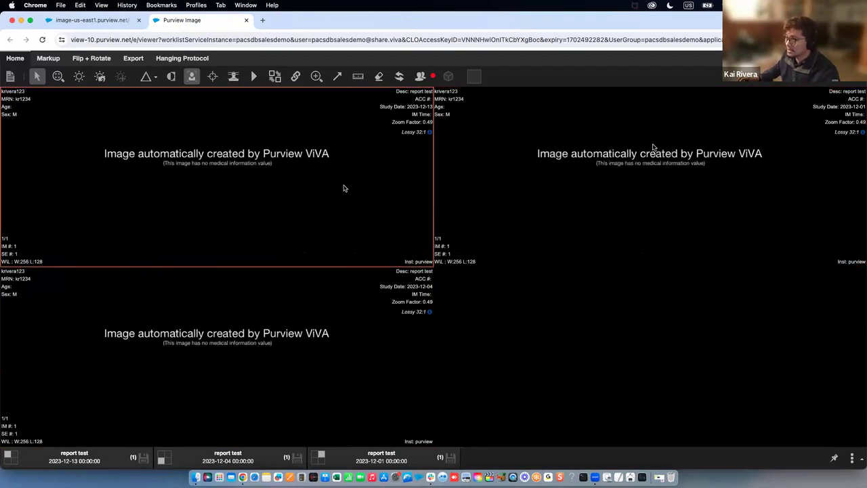
click(234, 191)
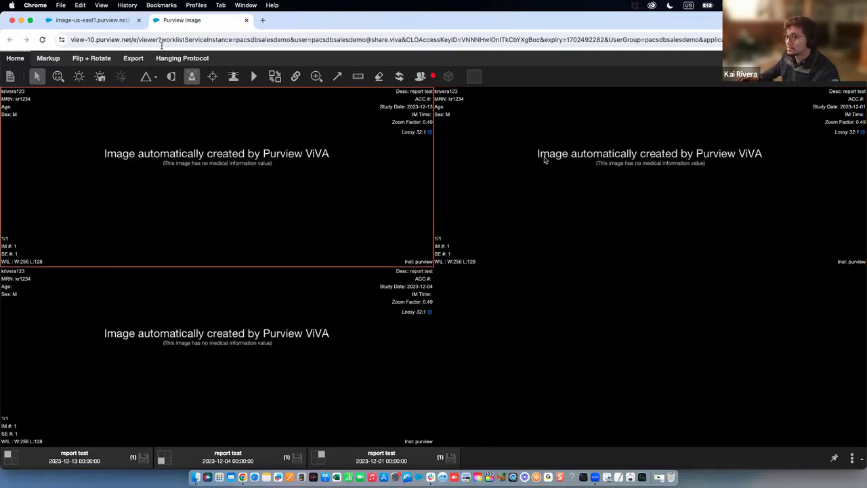
click(95, 25)
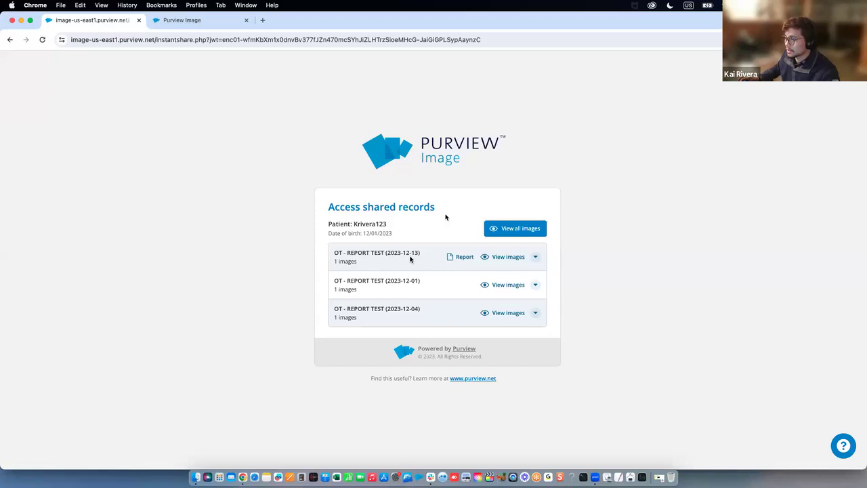
Open the 2023-12-13 study's report and check its title, date and clinical question
click(462, 257)
mouse_move(379, 219)
mouse_down()
mouse_move(511, 223)
mouse_move(393, 230)
mouse_up()
click(511, 223)
click(407, 215)
scroll(360, 219, down, 2)
drag(374, 307, 300, 307)
click(347, 307)
Scroll through the signatures and key image down to Addendum #1, then back up
scroll(347, 306, down, 5)
scroll(343, 279, down, 20)
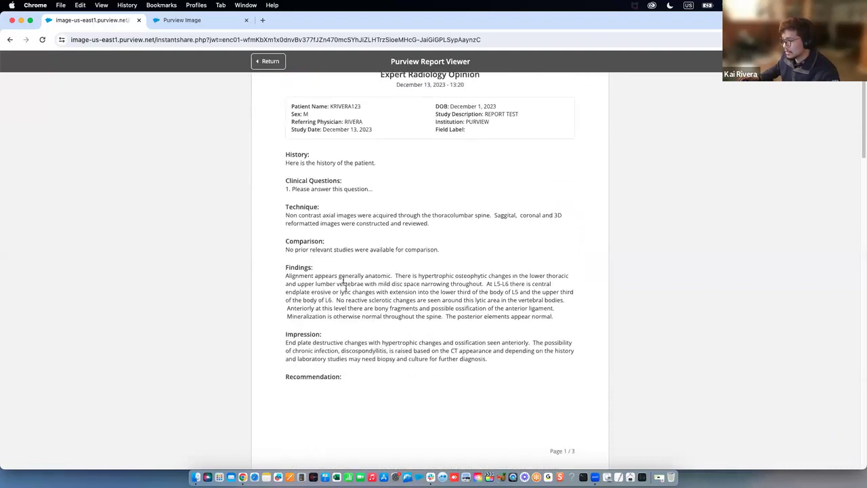
scroll(376, 296, down, 20)
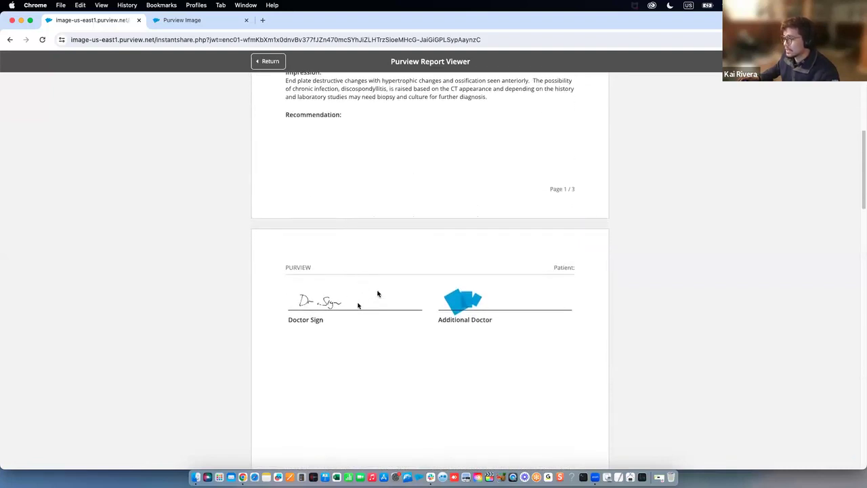
scroll(378, 294, down, 18)
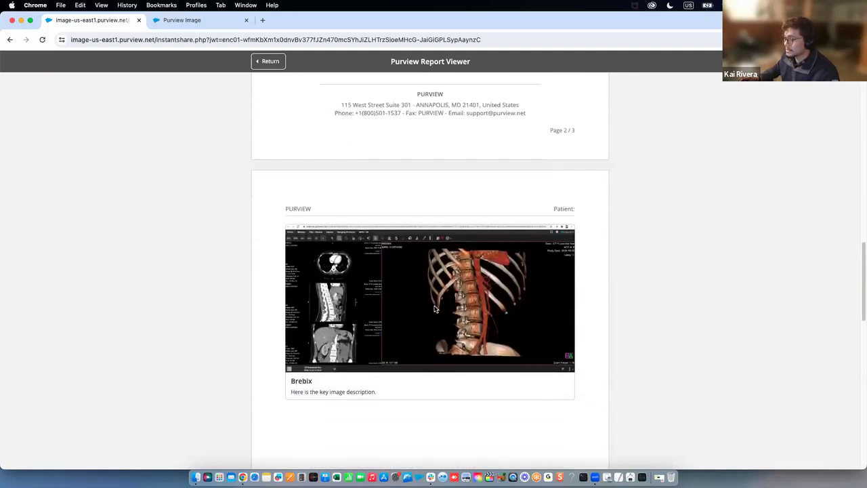
scroll(432, 305, down, 20)
scroll(428, 302, down, 7)
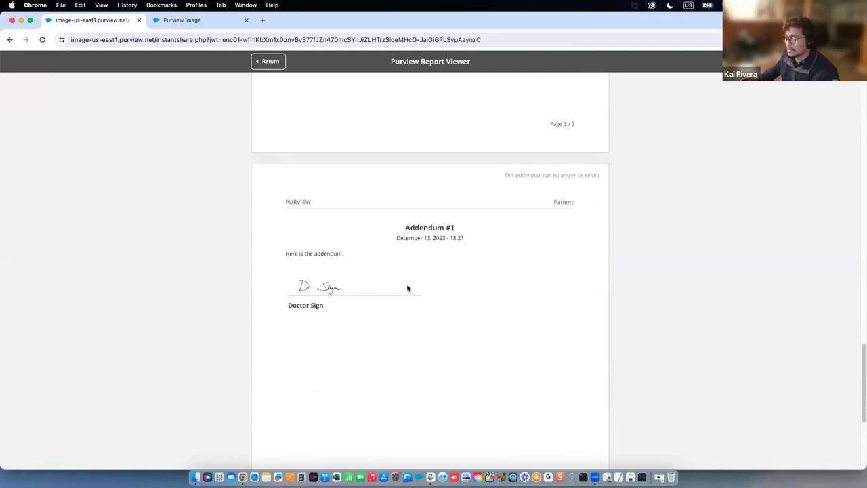
scroll(407, 287, up, 20)
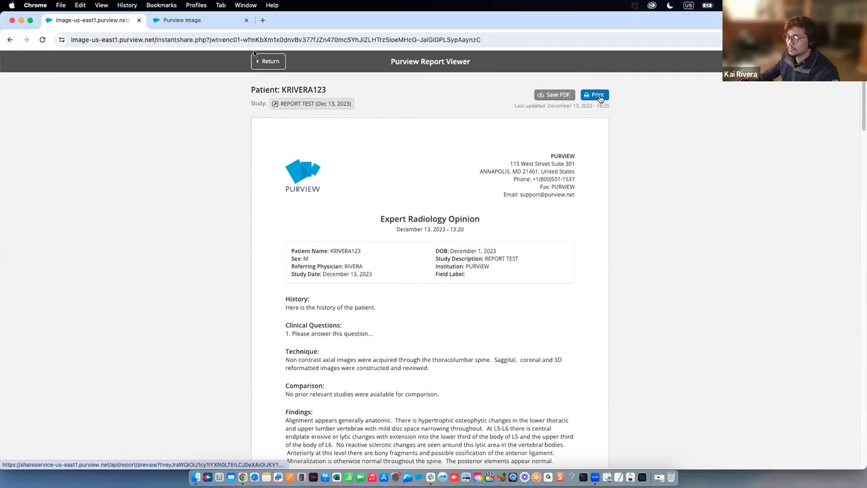
Minimize the report viewer, maximize the Study Browser, and show the Add studies options
click(21, 19)
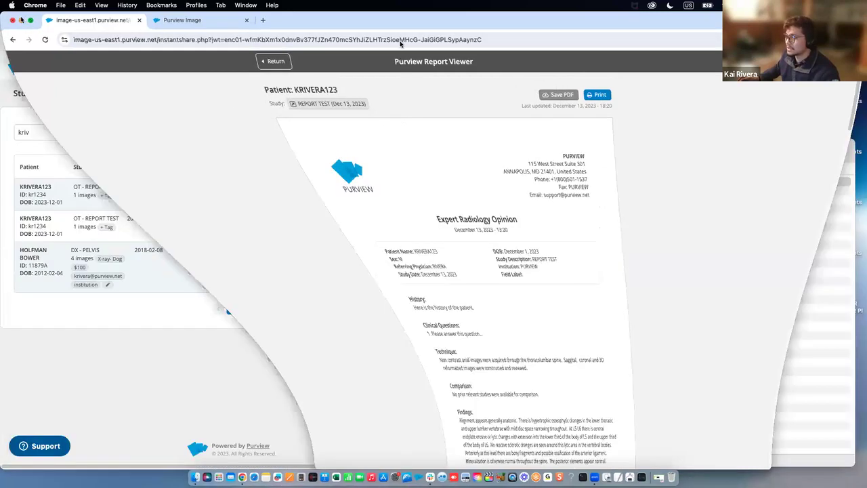
double_click(449, 23)
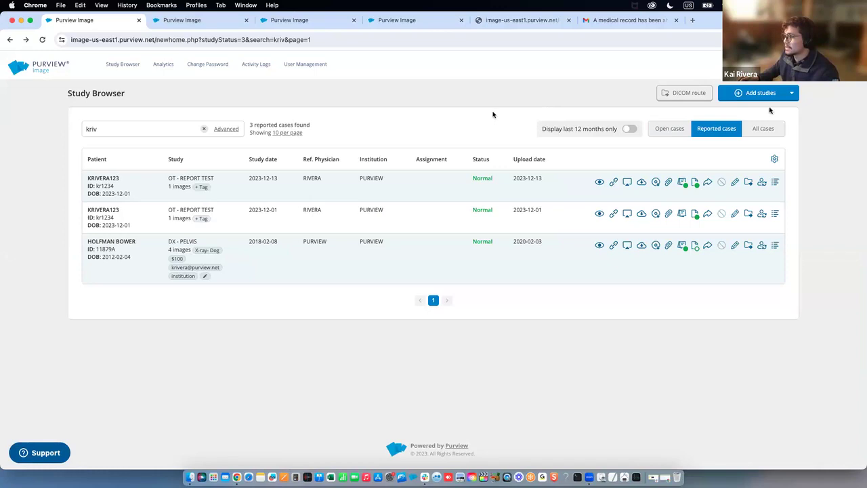
click(794, 94)
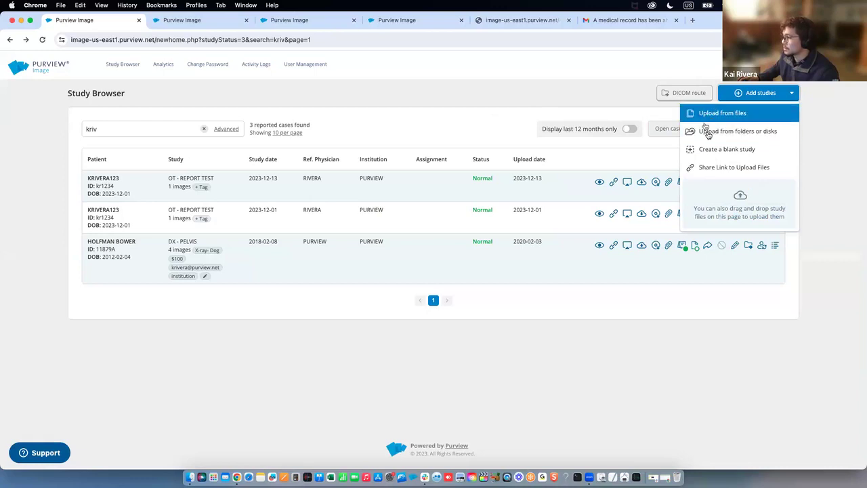
View the DICOM uploader page, then return to the Study Browser listing three Normal reported cases
mouse_move(703, 191)
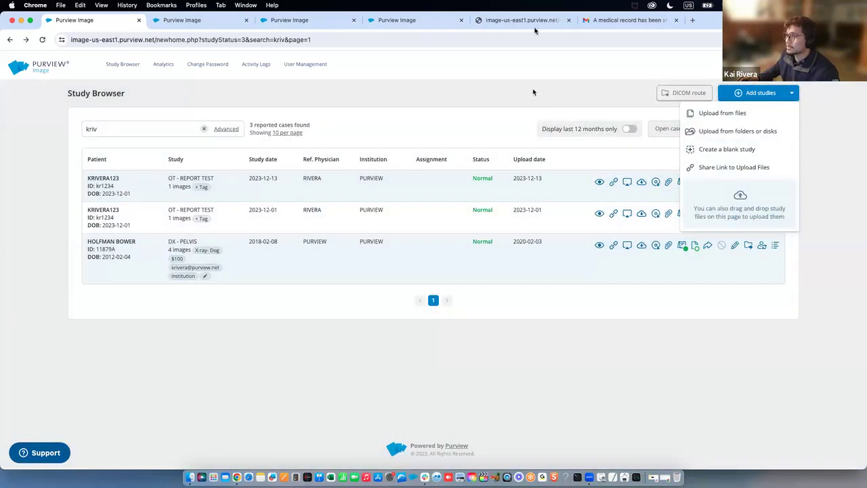
click(534, 23)
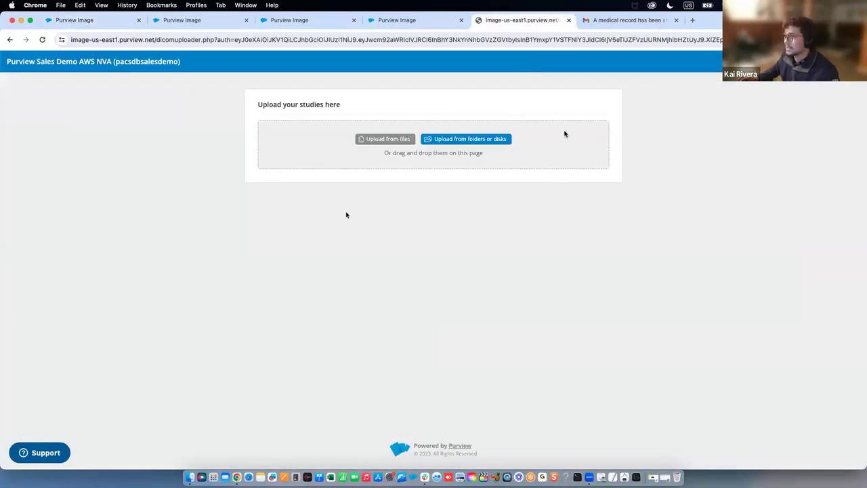
click(88, 20)
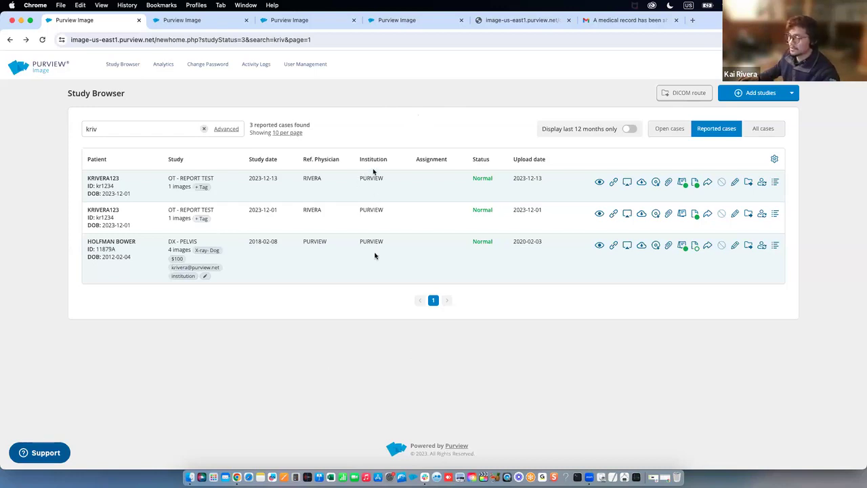
drag(126, 186, 88, 166)
click(125, 178)
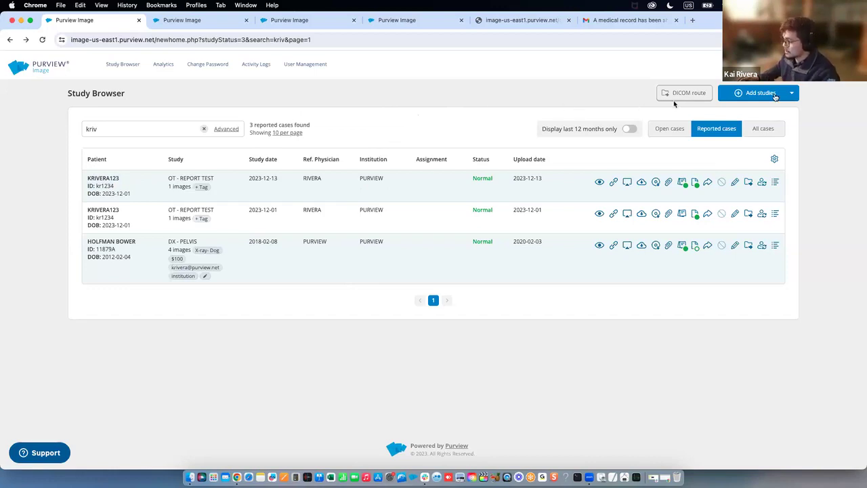
click(791, 95)
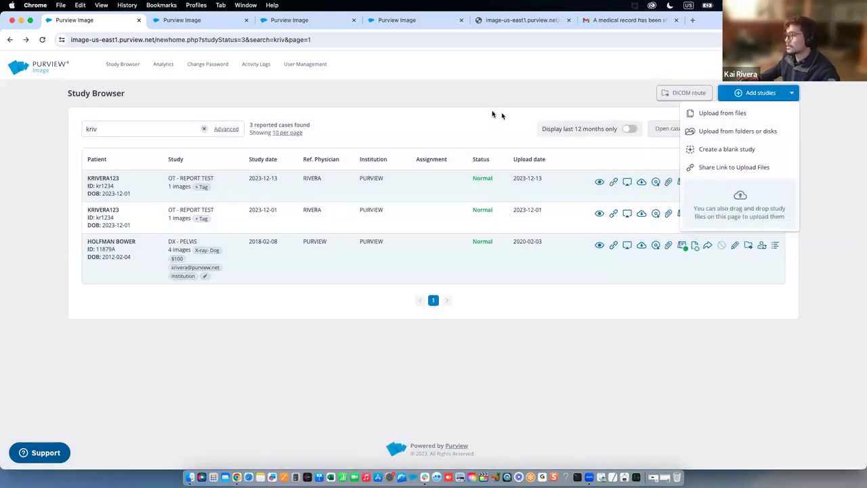
click(492, 114)
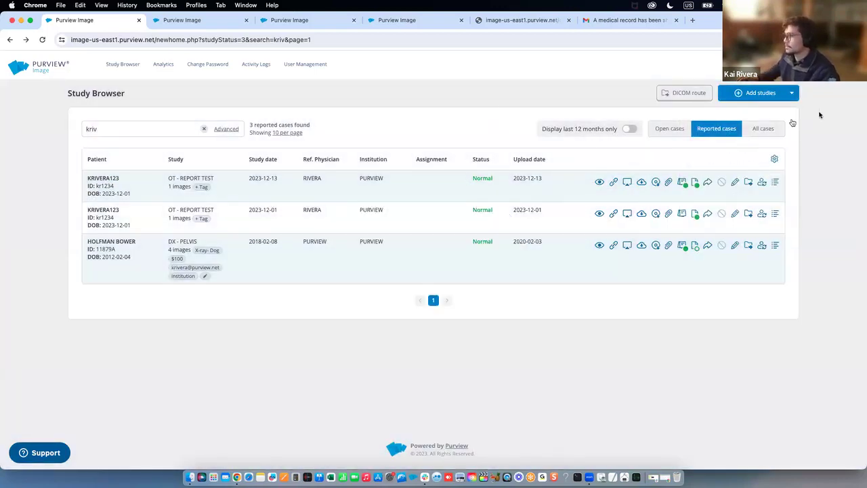
click(792, 94)
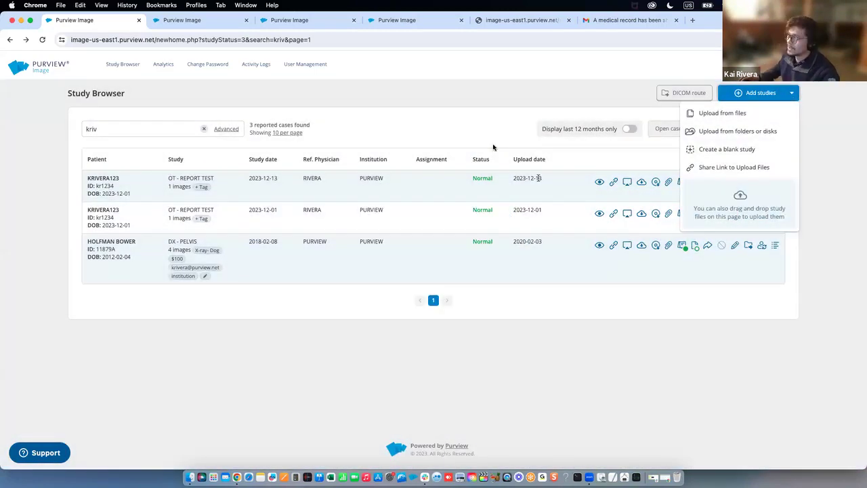
click(493, 147)
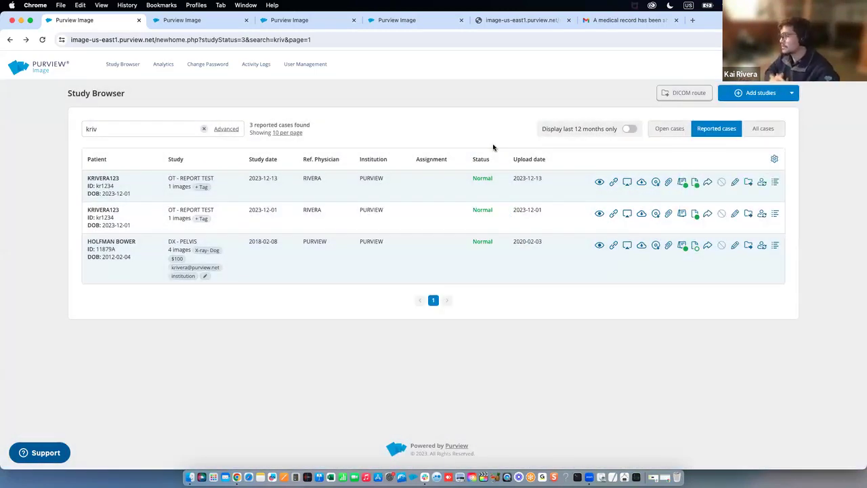
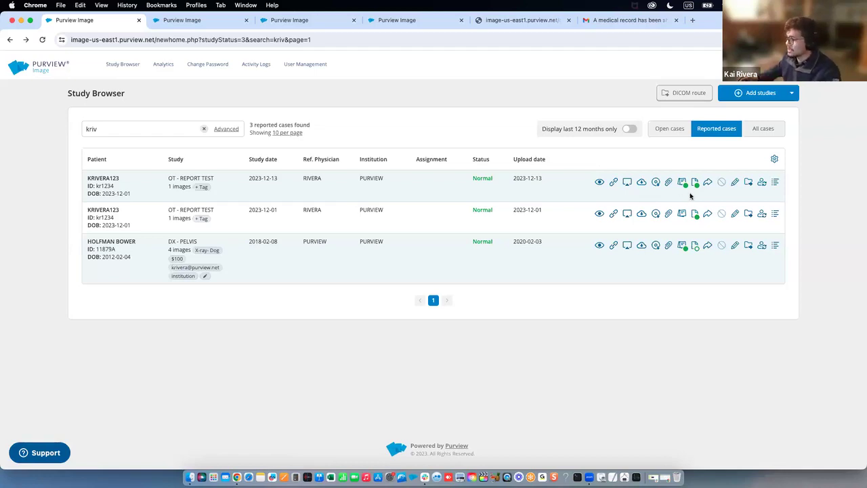
Inspect the first study's DICOM tags, then queue three studies for PACS Destination and cancel routing
click(735, 184)
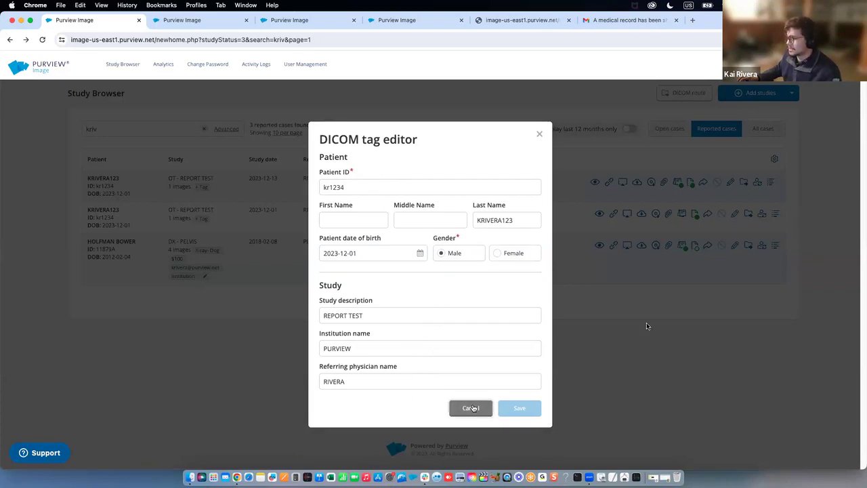
click(470, 407)
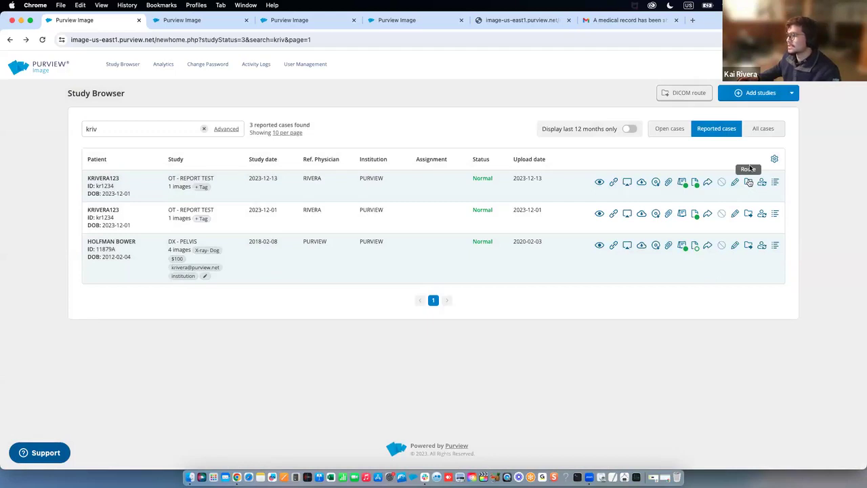
click(689, 94)
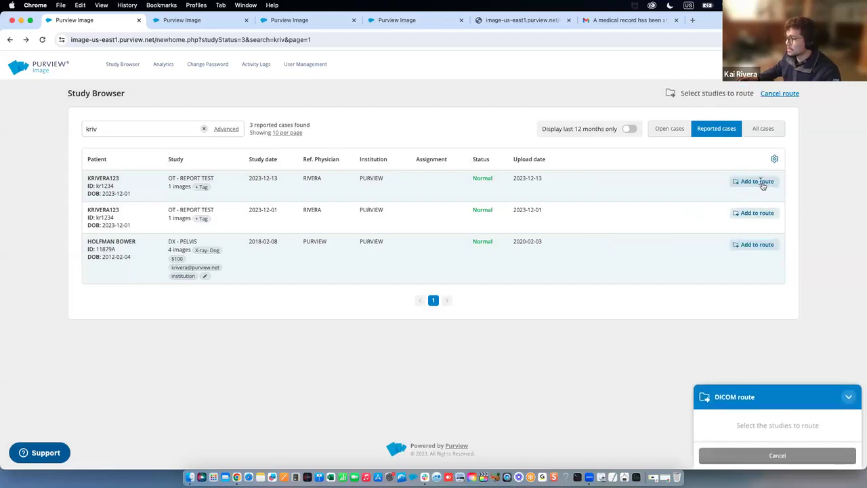
click(761, 183)
click(751, 216)
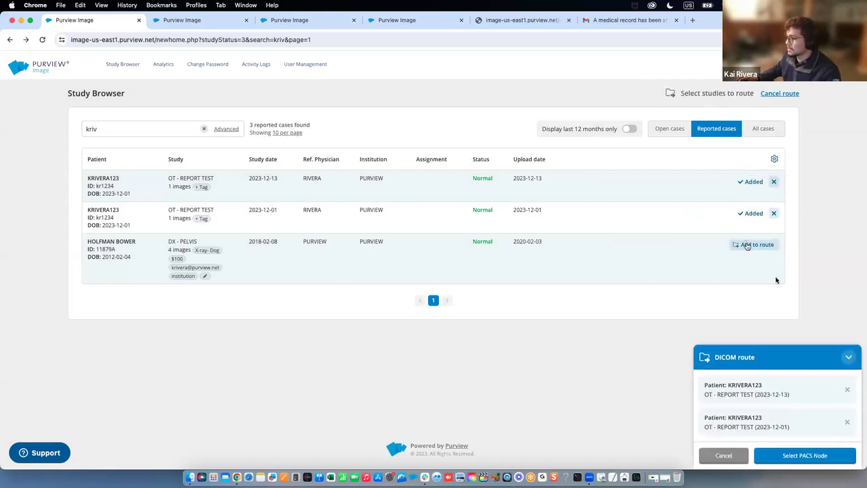
click(747, 245)
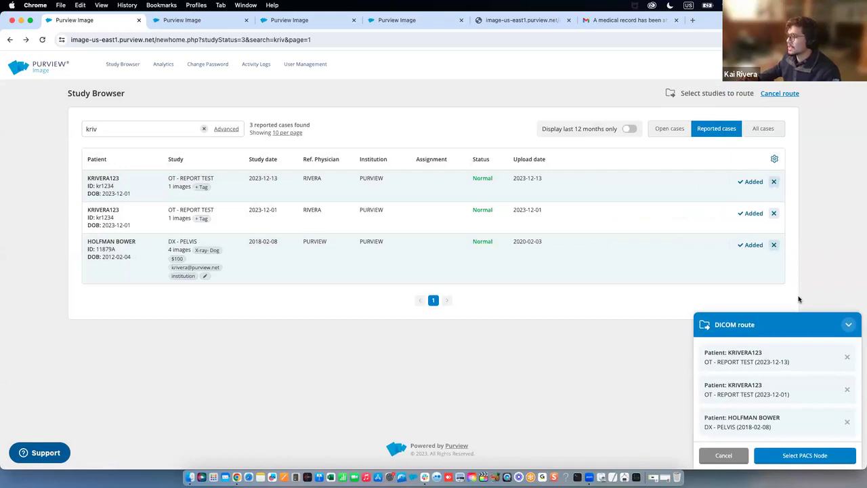
click(790, 458)
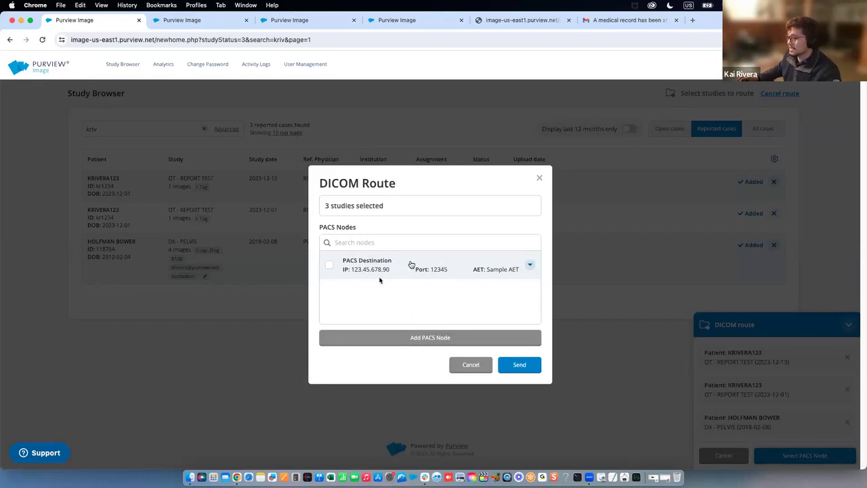
click(413, 265)
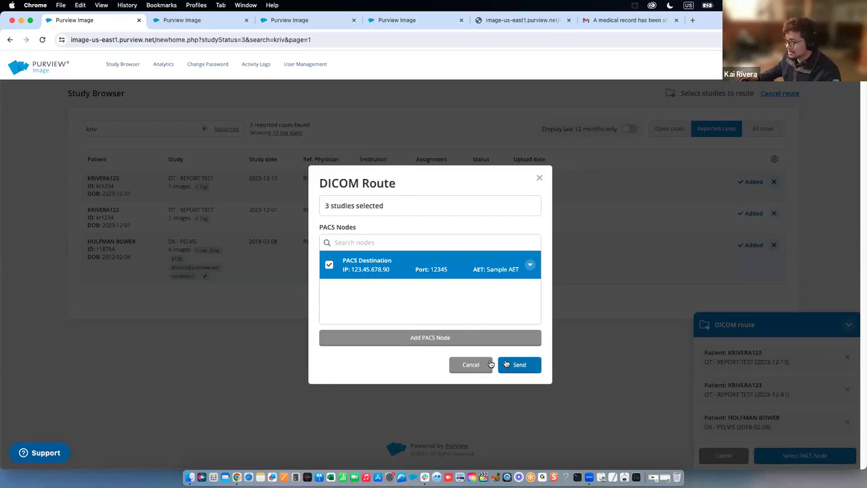
click(539, 180)
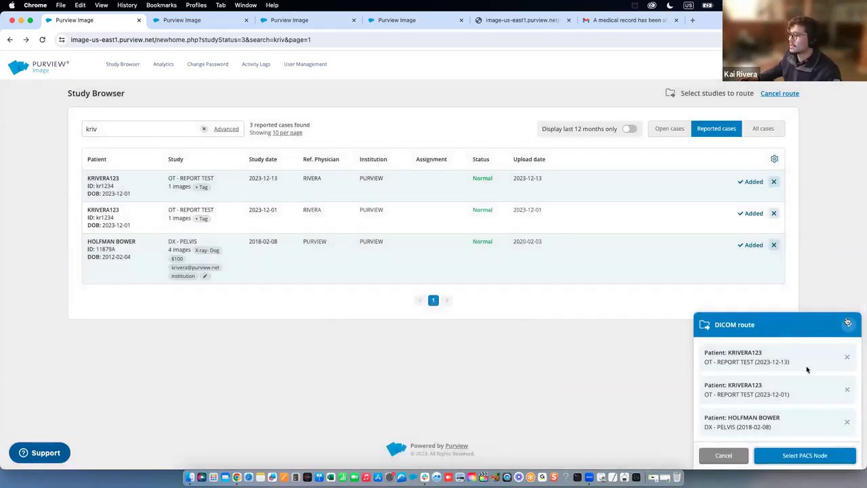
click(724, 455)
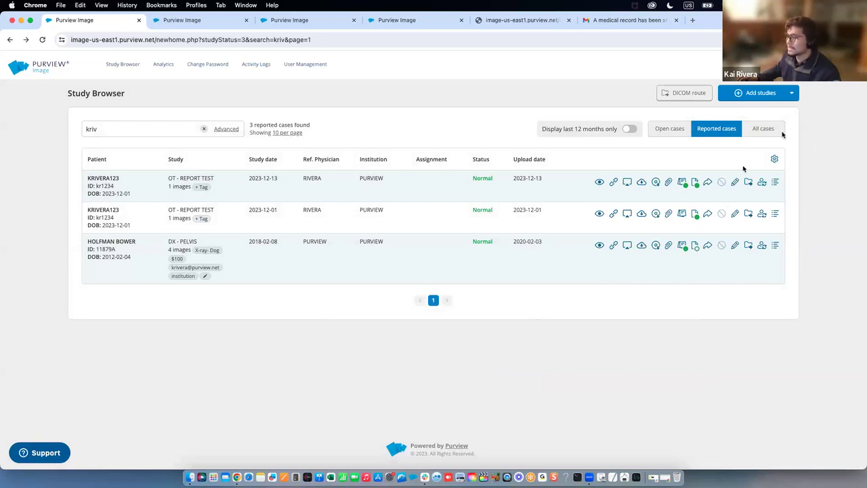
Show and dismiss the Add studies options, visit the DICOM uploader, and return to the Study Browser
click(793, 98)
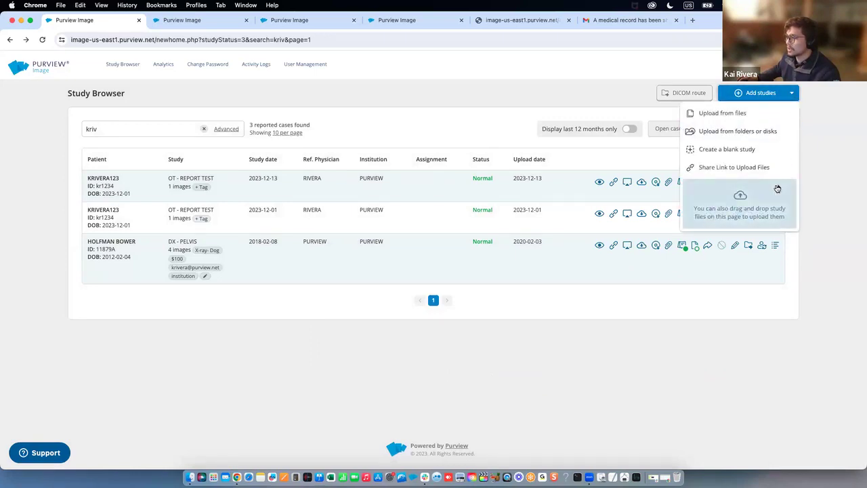
mouse_move(776, 188)
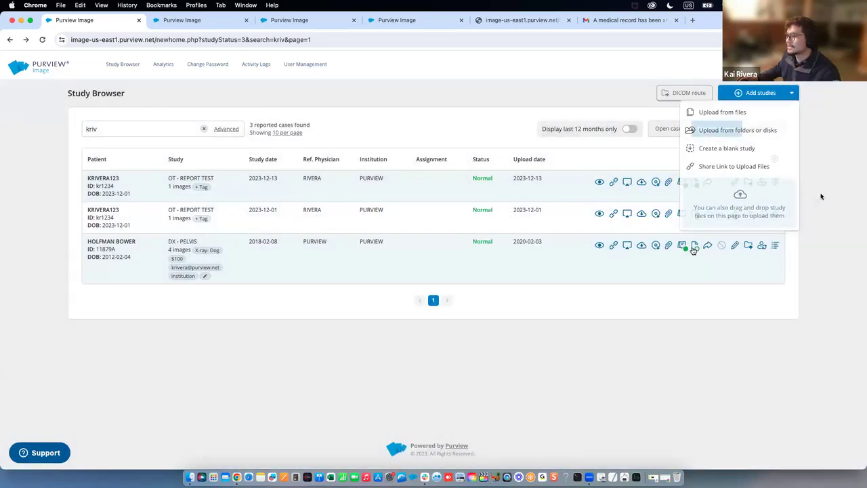
click(820, 196)
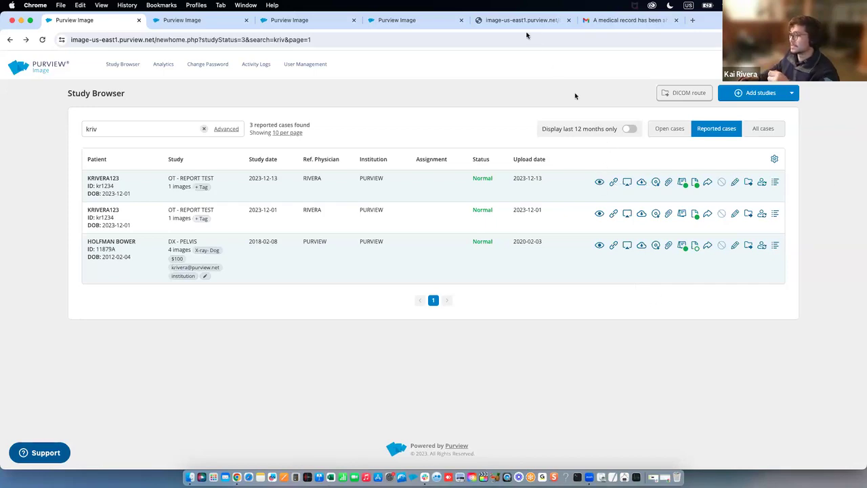
click(526, 24)
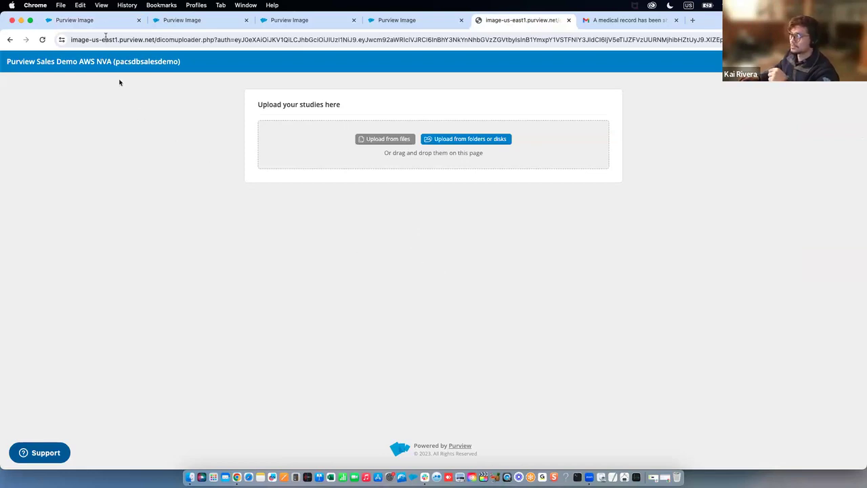
click(103, 20)
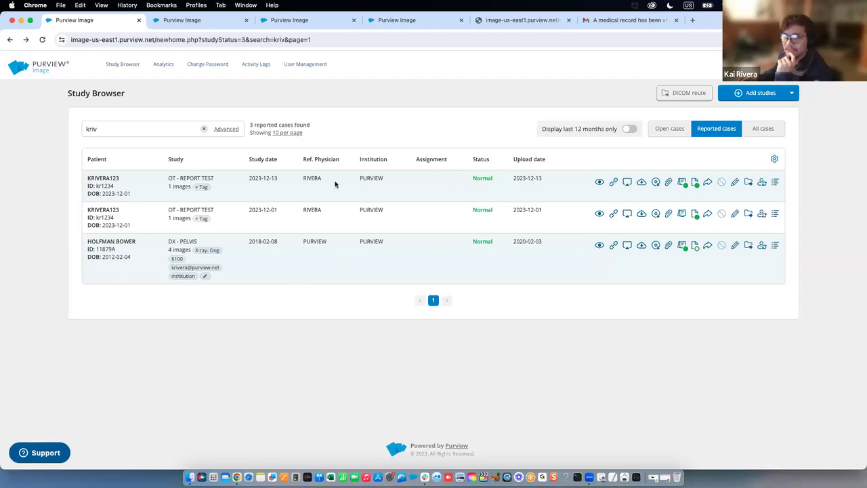
Copy the first row's patient ID and paste it over the search term
double_click(115, 178)
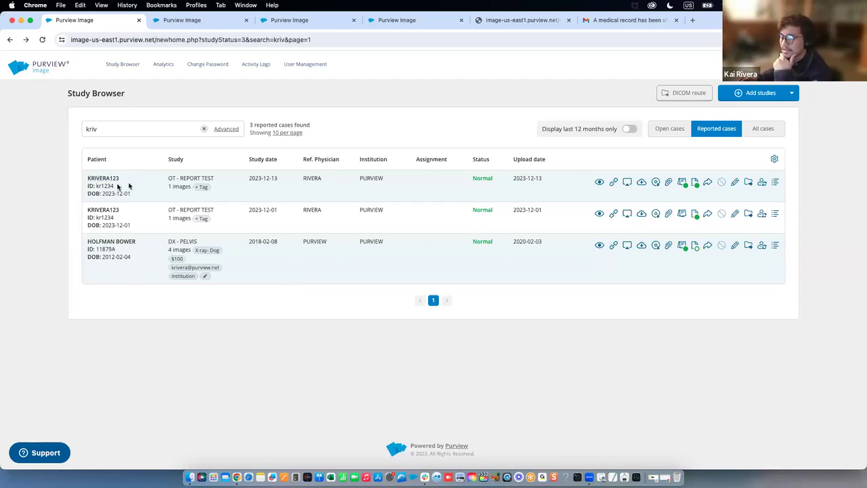
double_click(118, 187)
key(super+c)
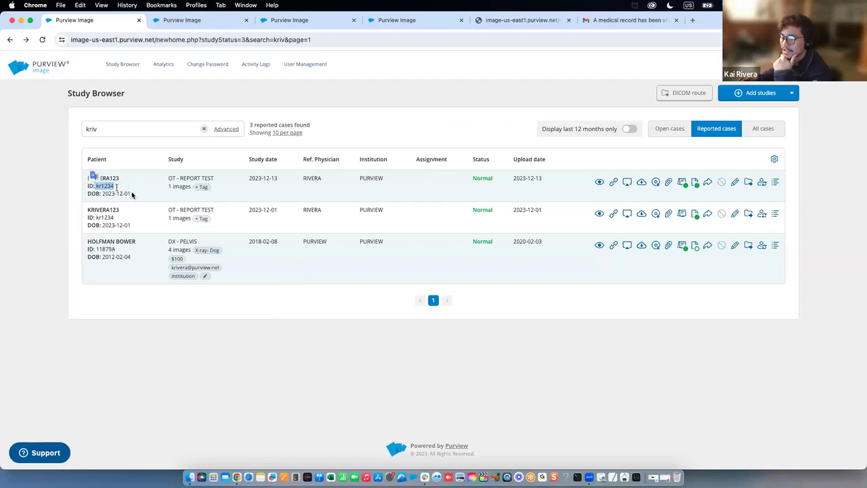
click(141, 219)
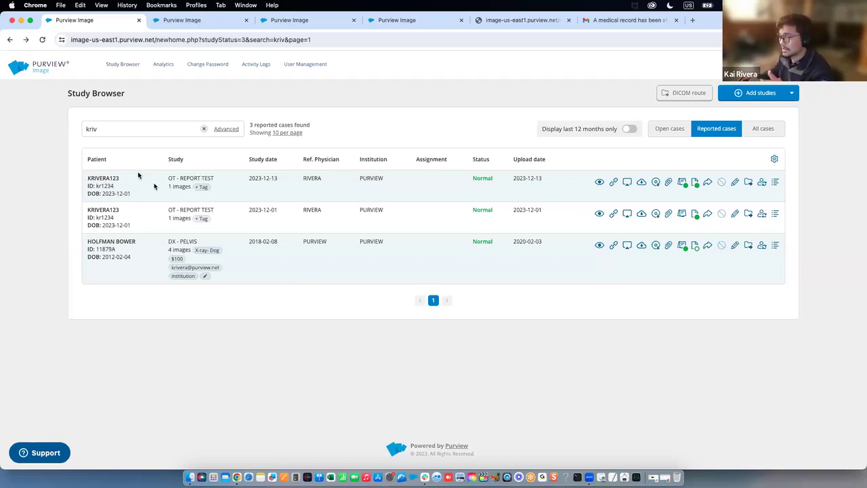
right_click(105, 185)
click(116, 207)
double_click(77, 130)
key(super+v)
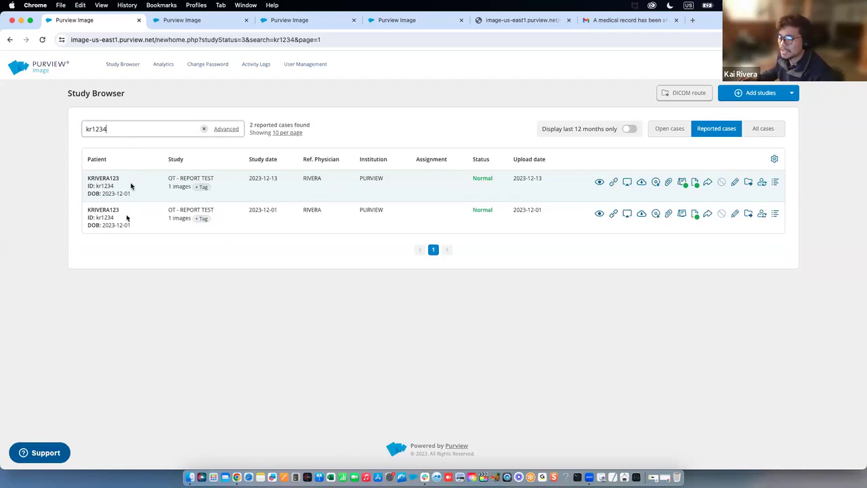
drag(98, 186, 123, 188)
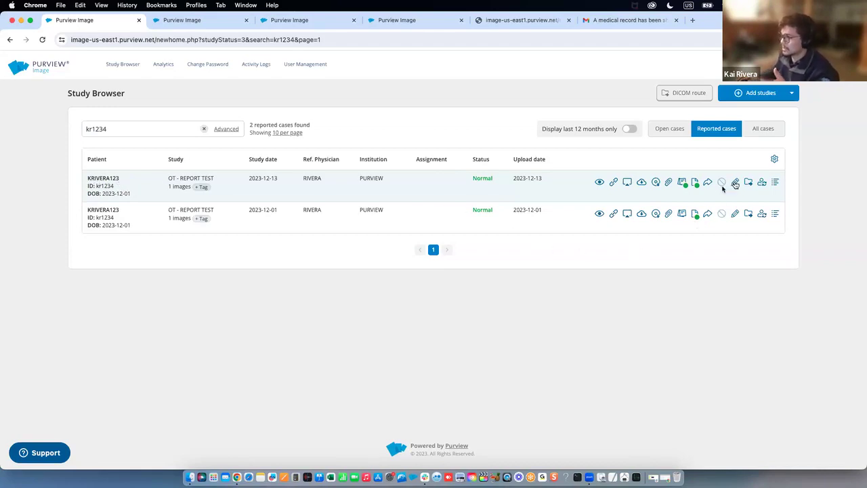
Search patients for 'demo scan' and pick a different patient for the first study
click(759, 183)
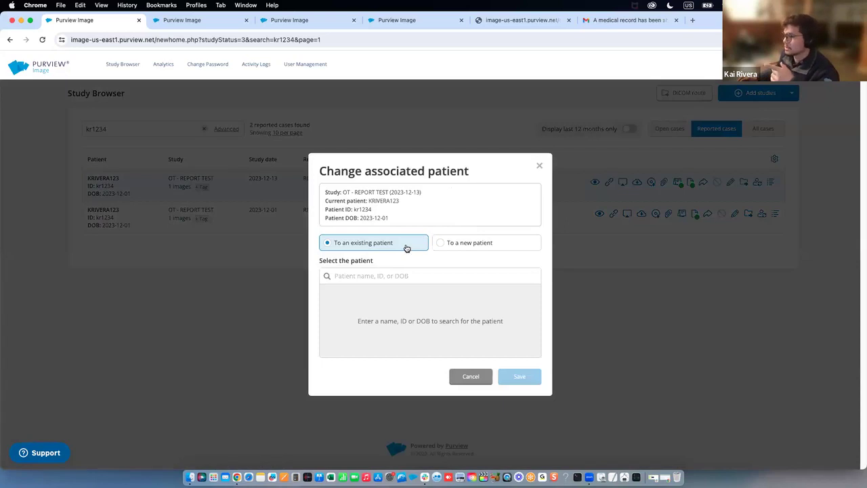
drag(384, 212, 350, 209)
click(397, 275)
text(demo scan)
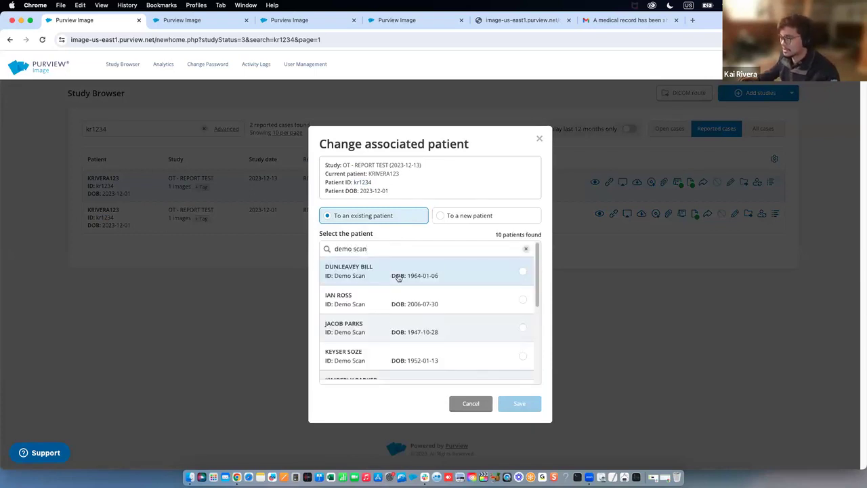
scroll(399, 278, down, 3)
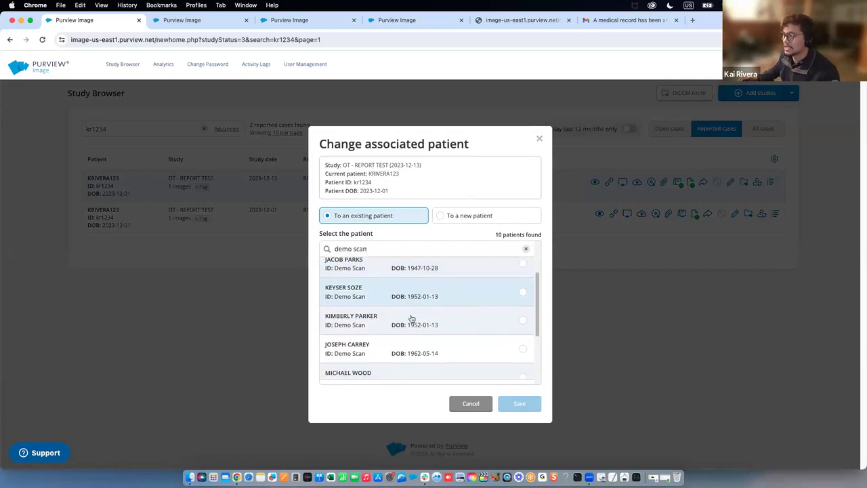
scroll(411, 319, down, 5)
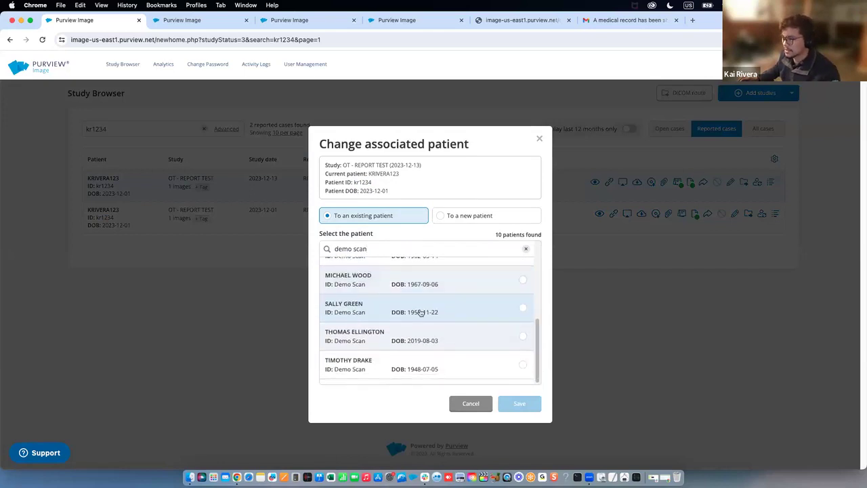
click(455, 310)
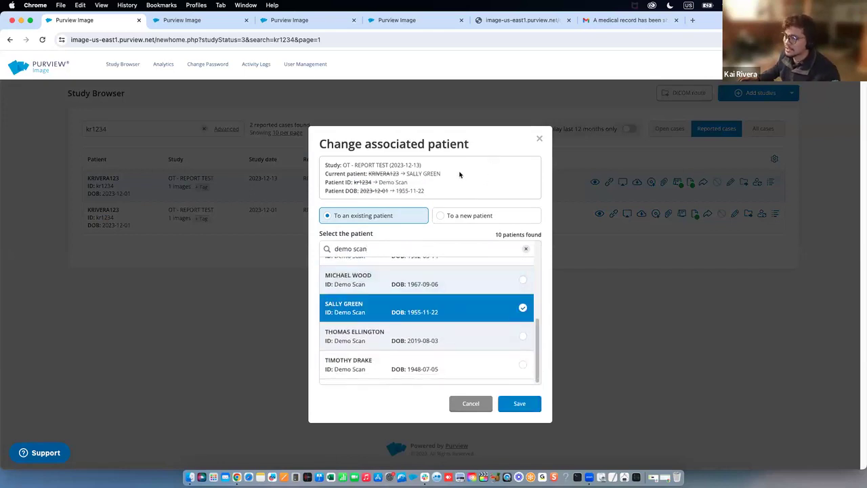
Review the old-versus-new patient summary, cancel the change, and bring up tagging for the first study
mouse_move(399, 174)
mouse_down()
mouse_move(370, 174)
mouse_move(387, 168)
mouse_up()
drag(430, 192, 374, 174)
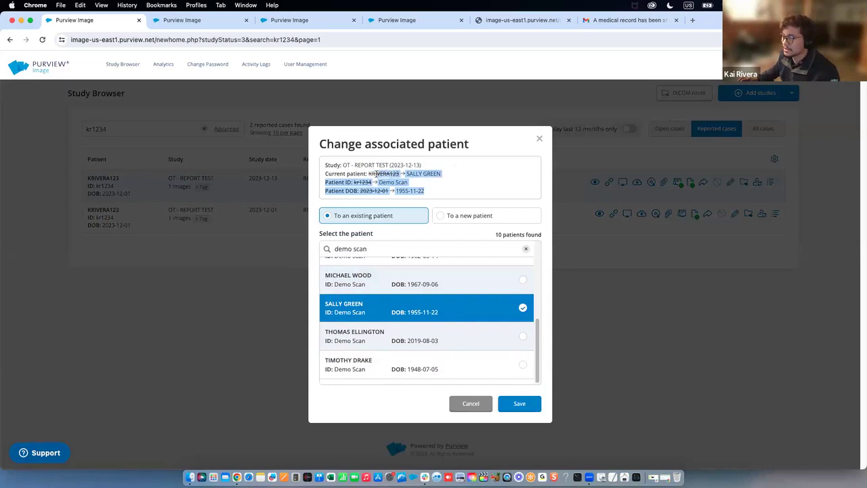
click(420, 180)
mouse_move(444, 176)
mouse_down()
mouse_move(406, 174)
mouse_move(410, 190)
mouse_move(438, 181)
mouse_up()
click(438, 181)
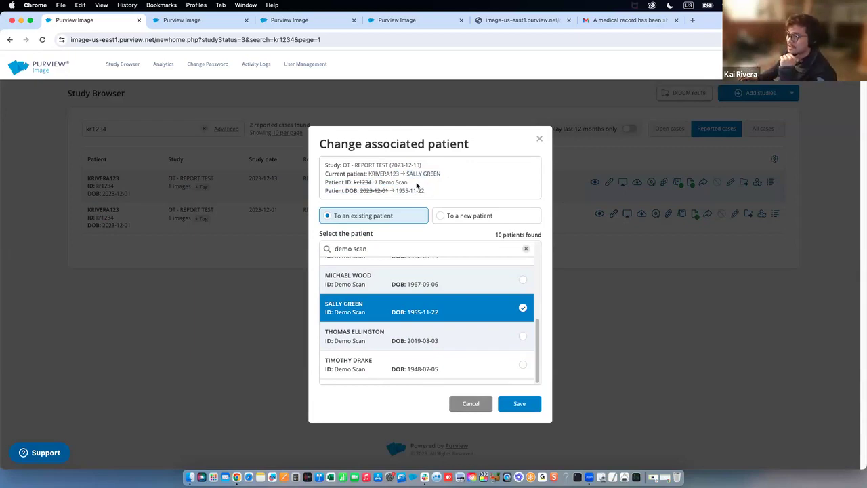
mouse_move(399, 173)
mouse_down()
mouse_move(371, 175)
mouse_move(427, 173)
mouse_move(369, 184)
mouse_move(393, 170)
mouse_up()
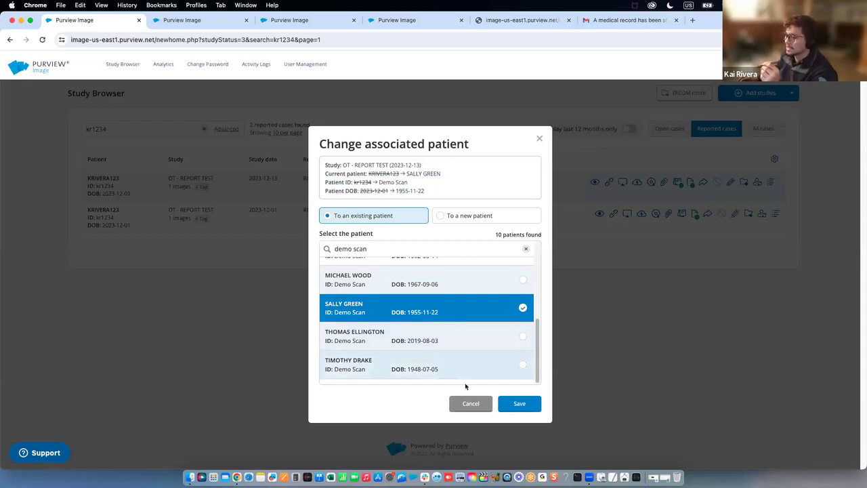
click(469, 403)
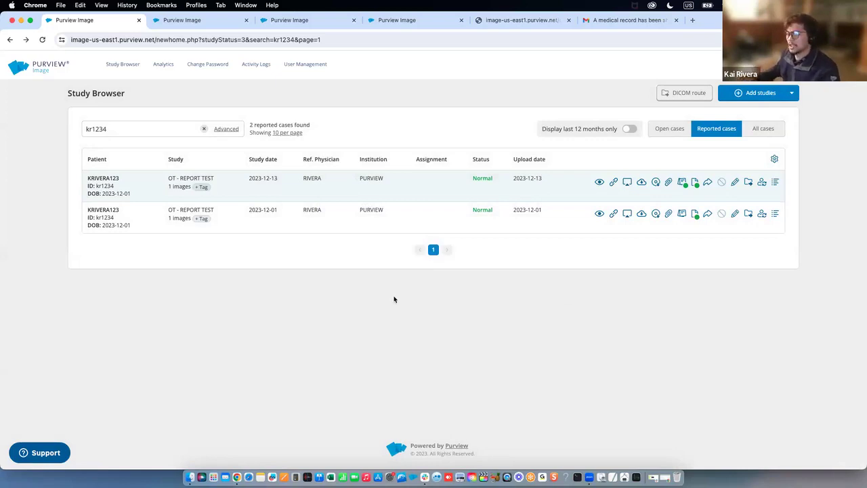
click(202, 187)
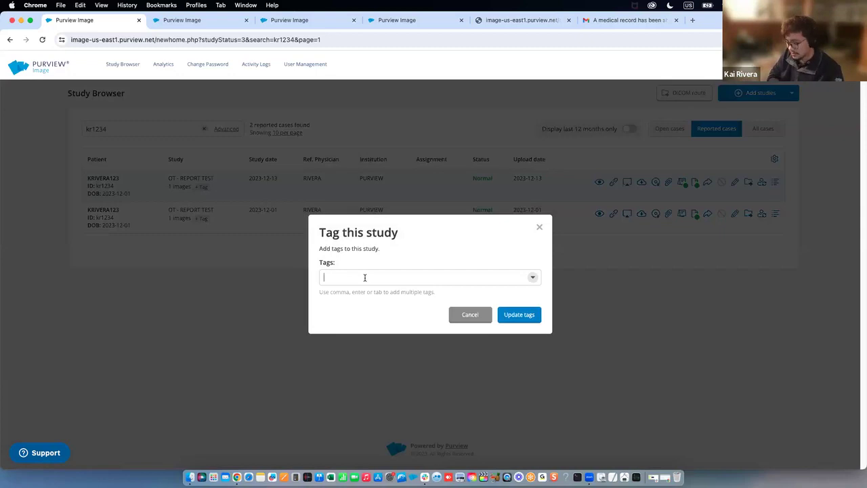
Add the tags mrn1234, trial abc and the patient's name, then save them
text(mrn1234)
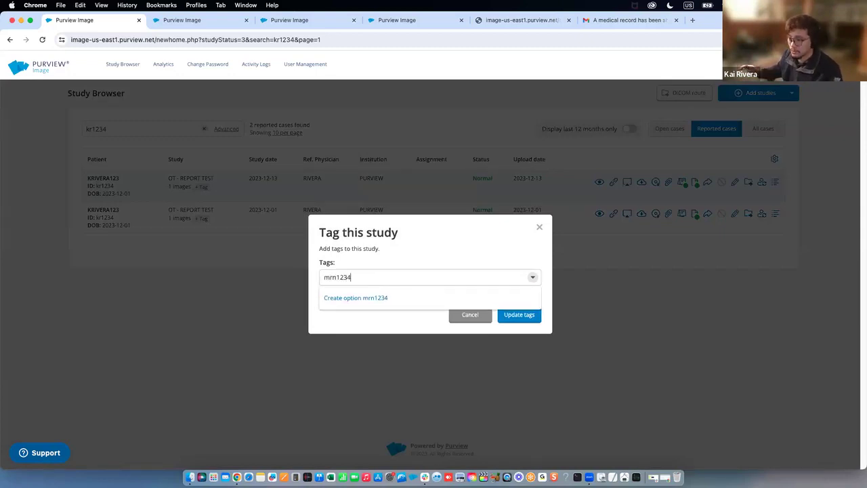
key(Return)
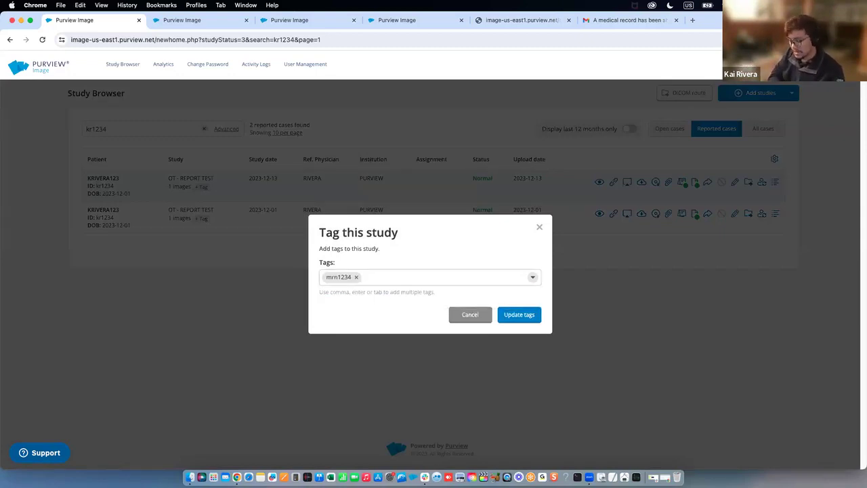
text(trial abc)
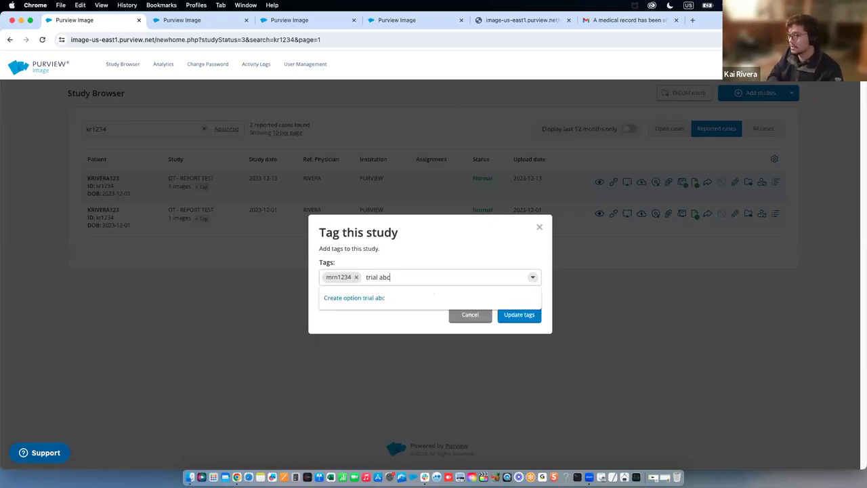
key(Return)
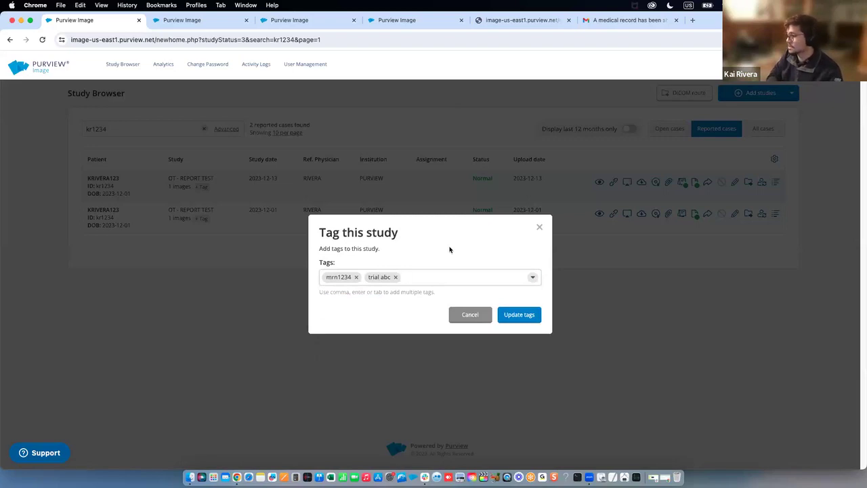
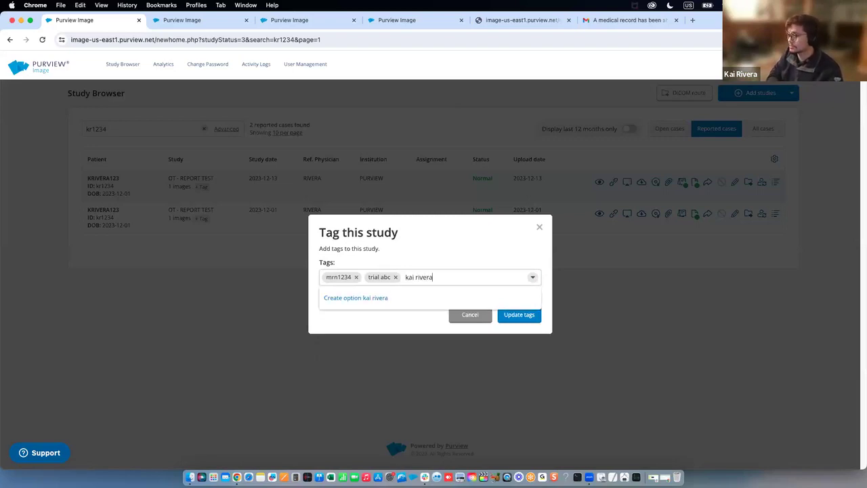
key(Return)
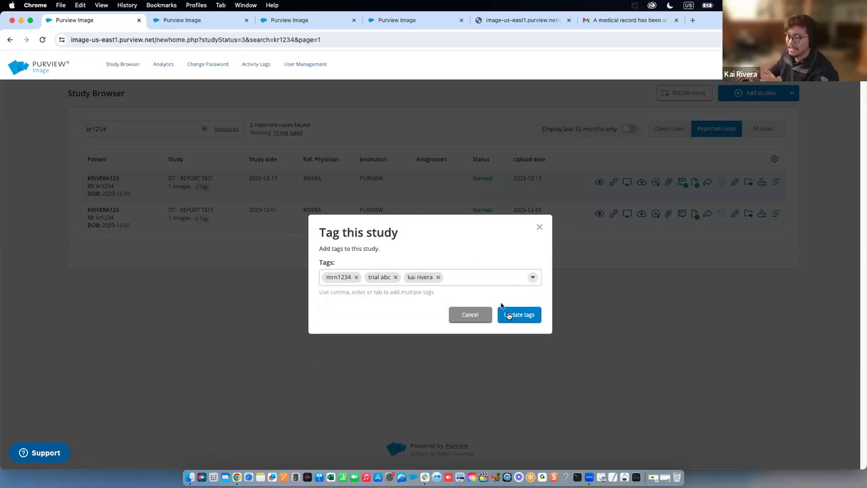
click(508, 315)
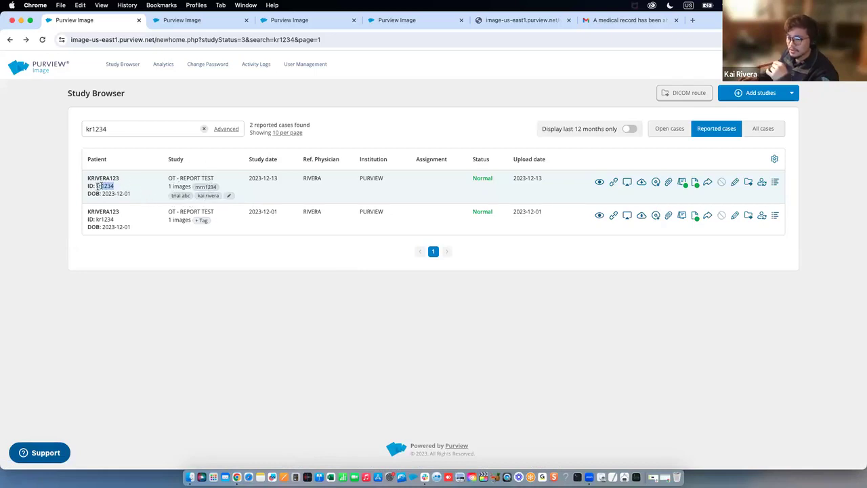
Search 'brebix' across all cases instead of only reported ones
click(204, 128)
text(demo scan)
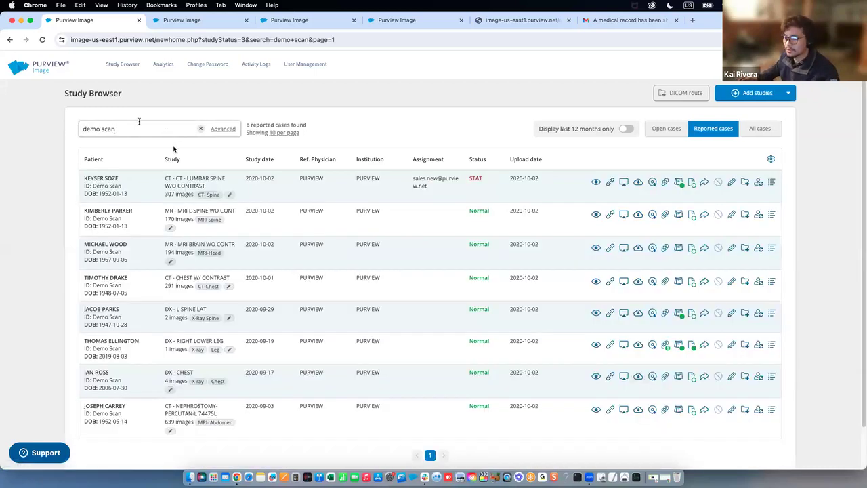
drag(83, 129, 160, 130)
text(brebix)
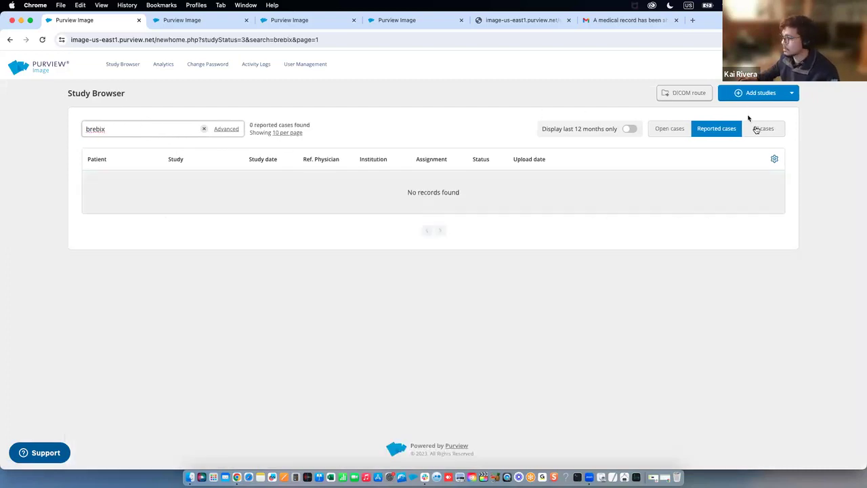
click(753, 129)
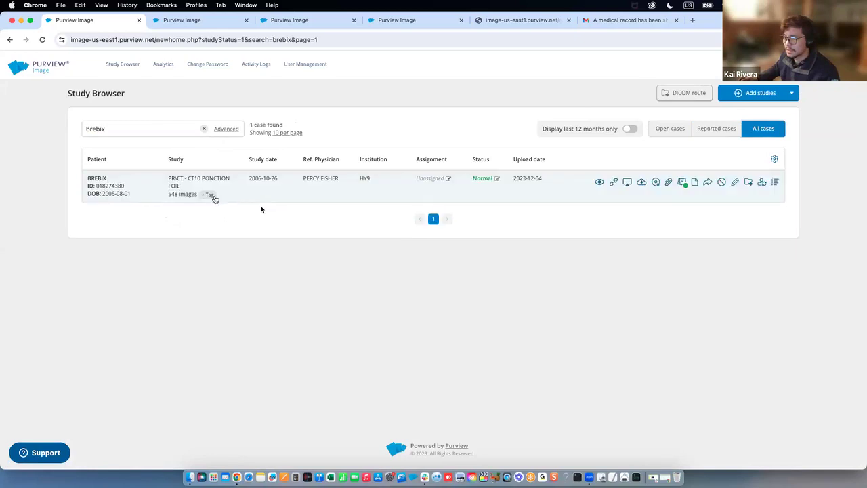
Tag the BREBIX study with the existing mrn1234 tag and save
click(210, 196)
text(kri)
key(BackSpace)
key(BackSpace)
key(BackSpace)
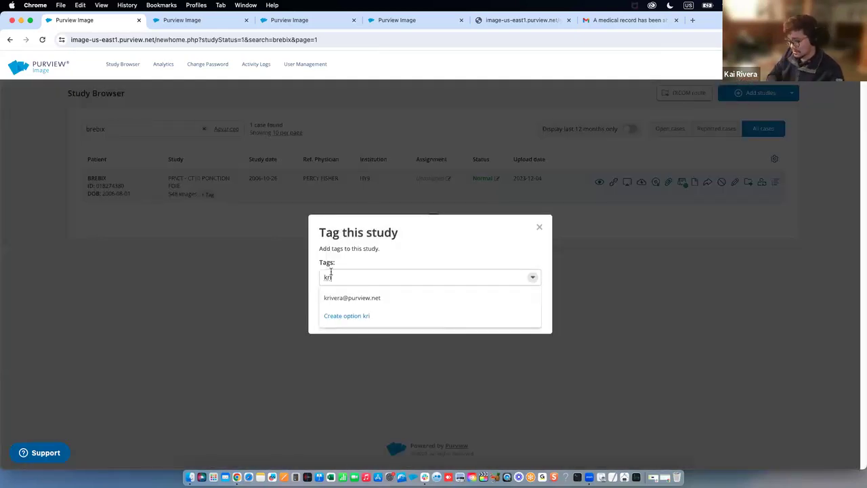
text(mrn)
click(369, 298)
click(515, 312)
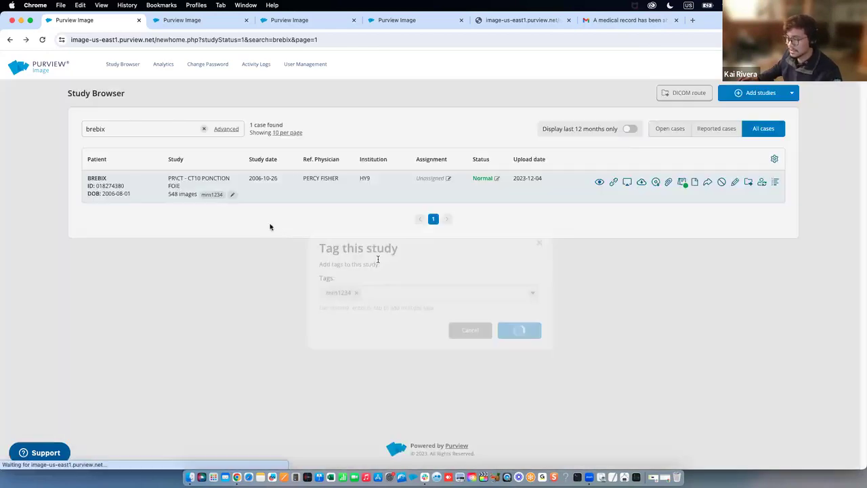
Clear the search and run an Advanced search filtered by tag mrn1234
click(206, 129)
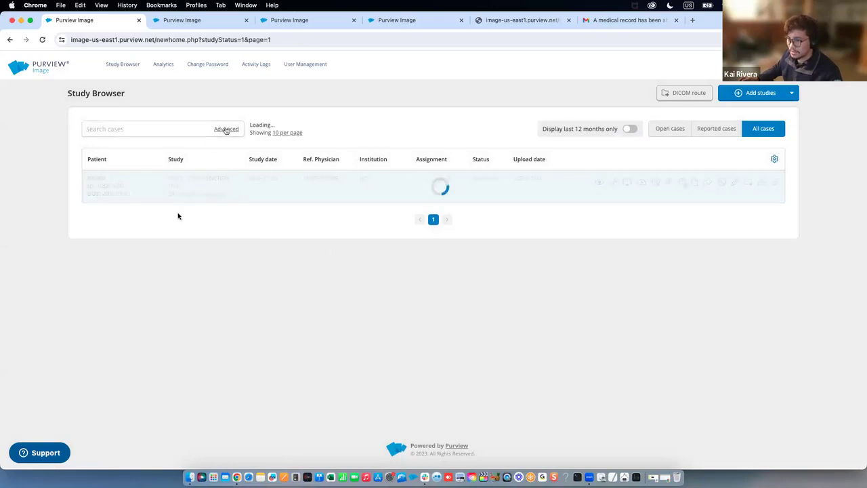
click(226, 129)
click(167, 284)
text(mrn1234)
key(Return)
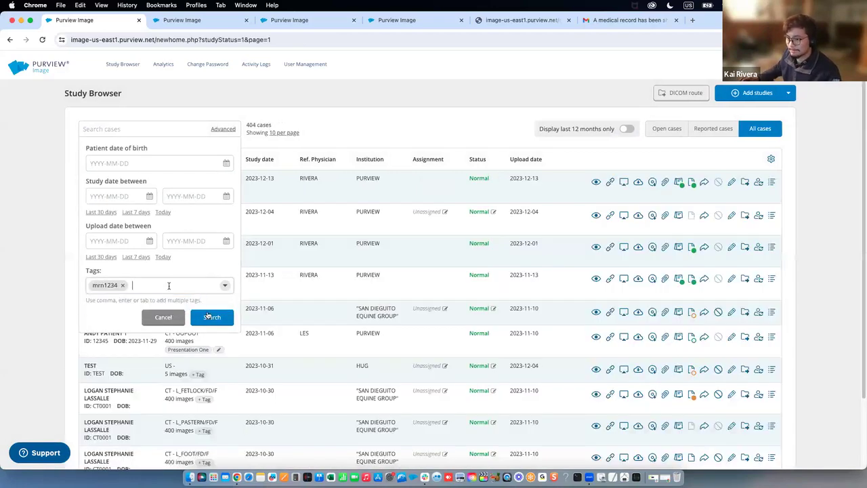
click(210, 317)
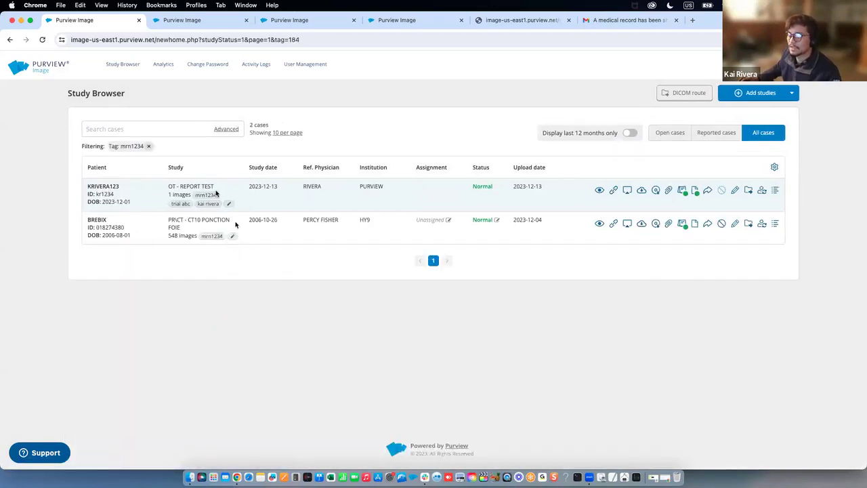
Select text in the two tagged result rows' patient fields
double_click(102, 185)
click(101, 185)
double_click(101, 185)
click(105, 220)
double_click(98, 220)
click(89, 214)
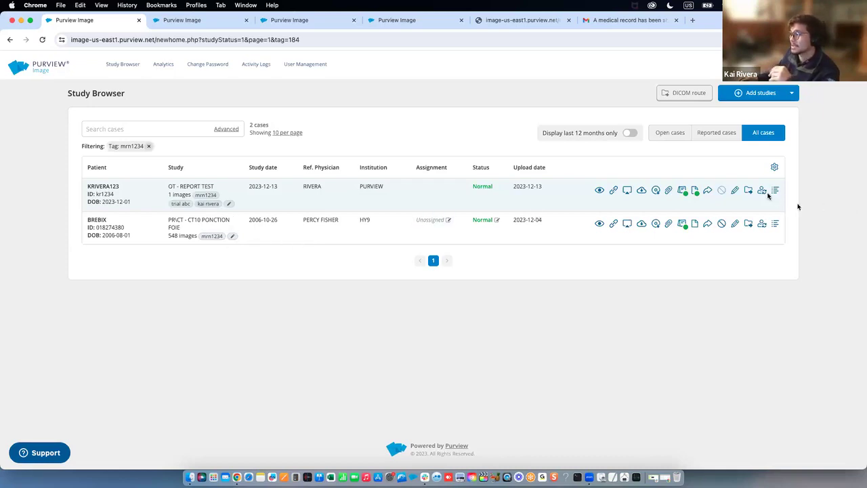
click(762, 190)
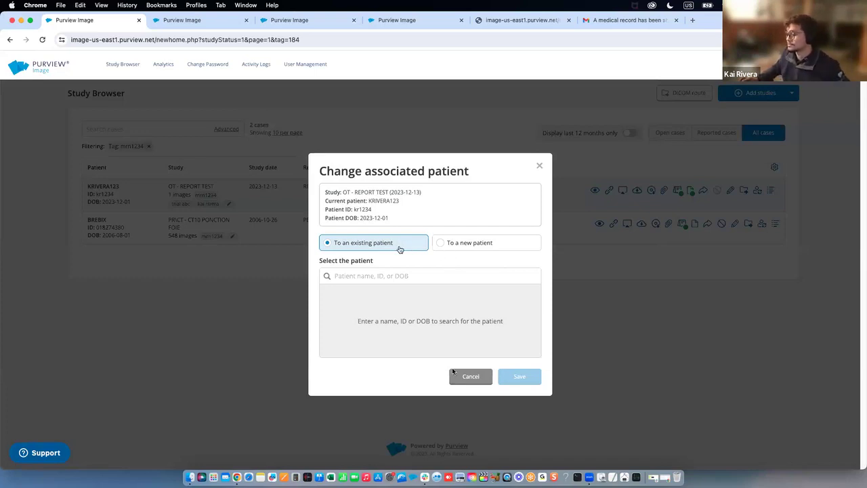
click(469, 375)
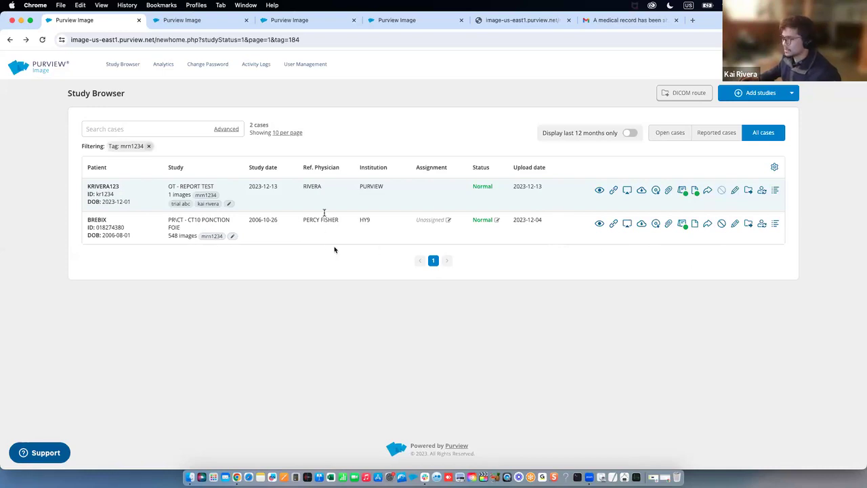
Drop the mrn1234 tag filter and search all cases by the patient's name
click(148, 146)
text(kriv)
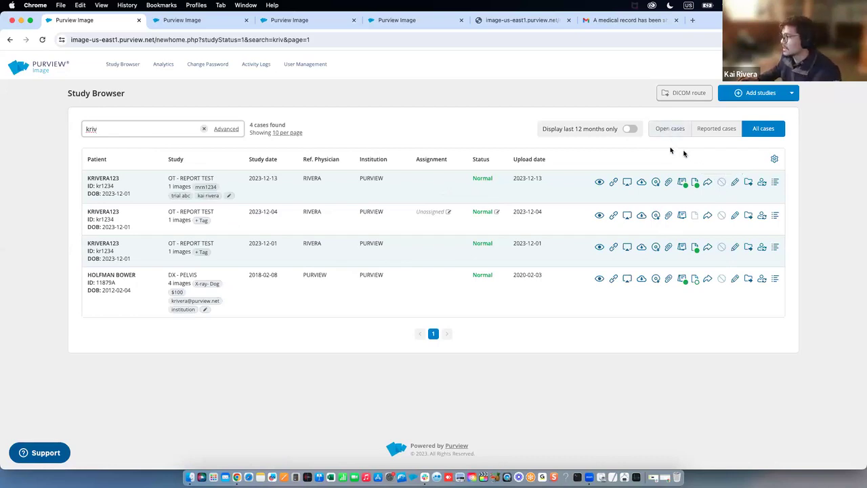
click(722, 183)
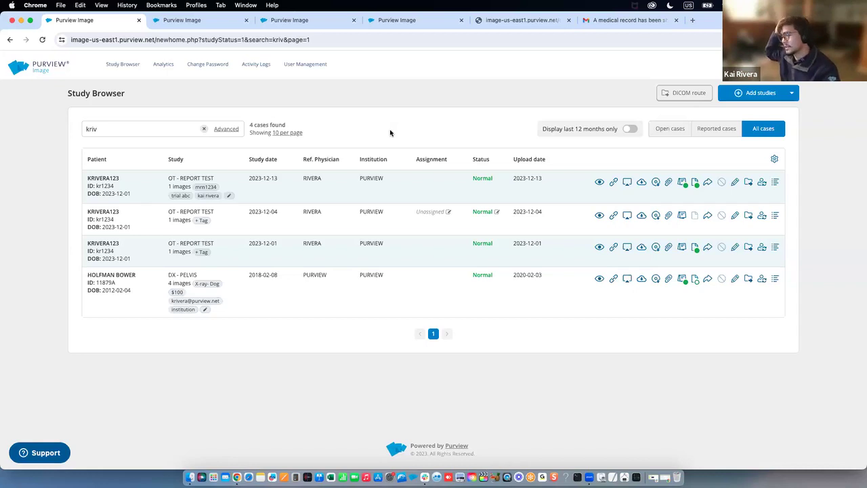
drag(388, 178, 354, 187)
click(381, 183)
click(368, 189)
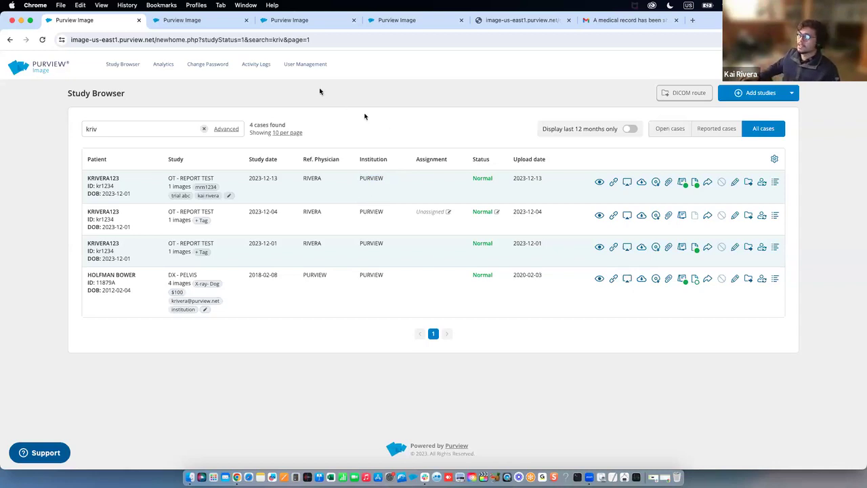
drag(352, 180, 383, 180)
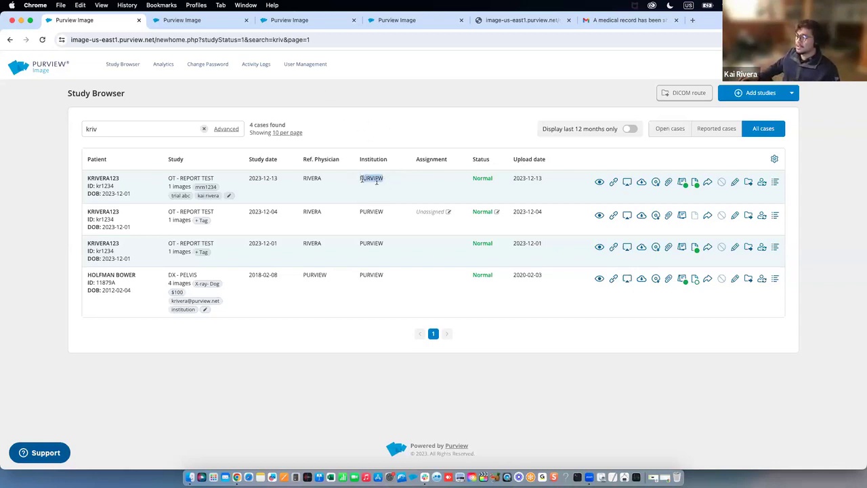
drag(353, 212, 383, 211)
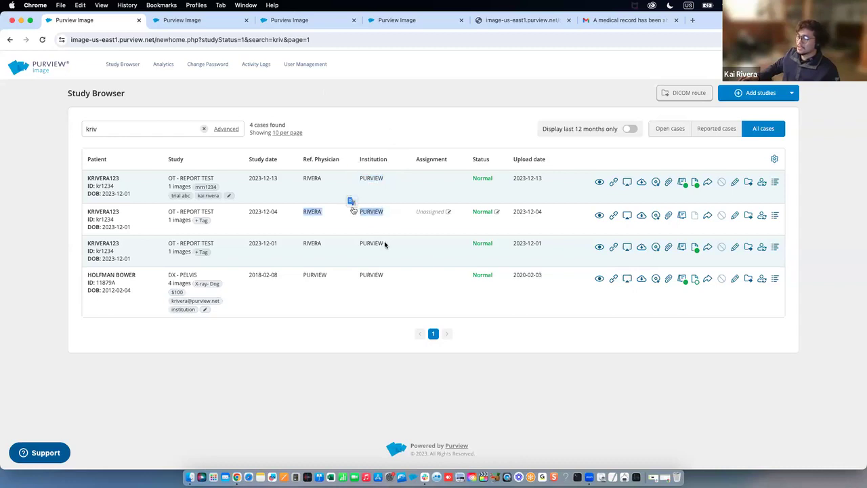
drag(384, 244, 364, 242)
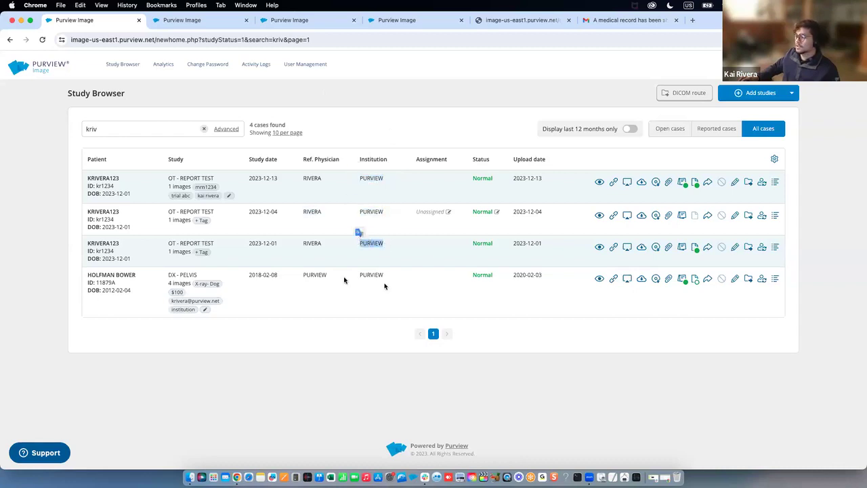
click(326, 245)
drag(302, 244, 321, 244)
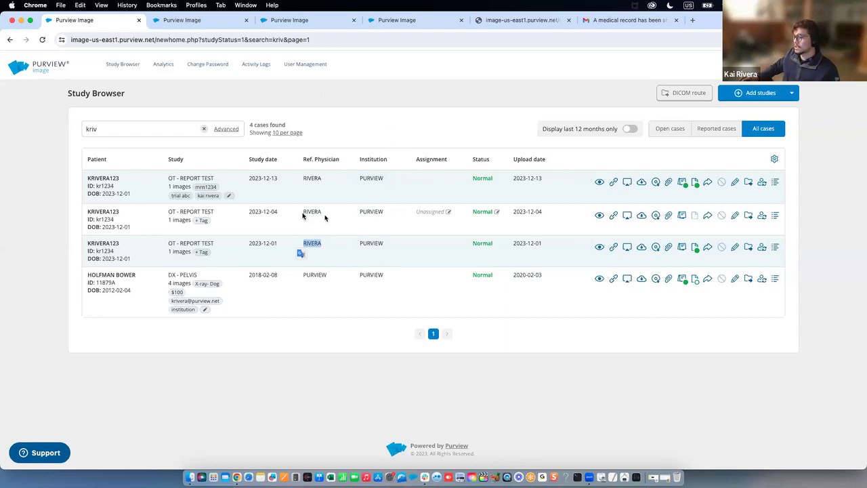
drag(302, 211, 321, 211)
drag(302, 178, 321, 178)
click(310, 185)
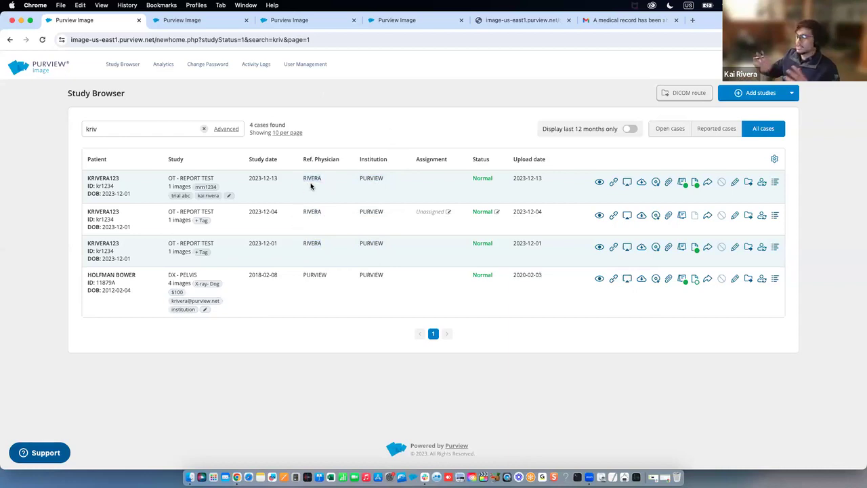
drag(302, 177, 321, 178)
click(321, 178)
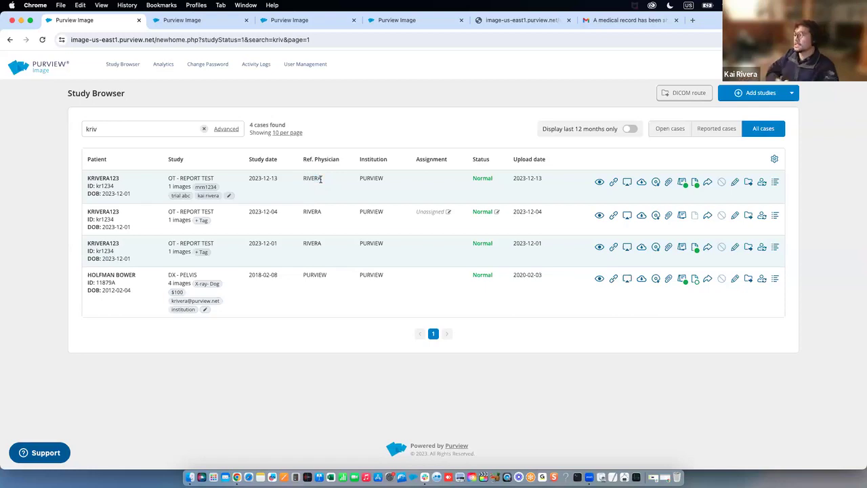